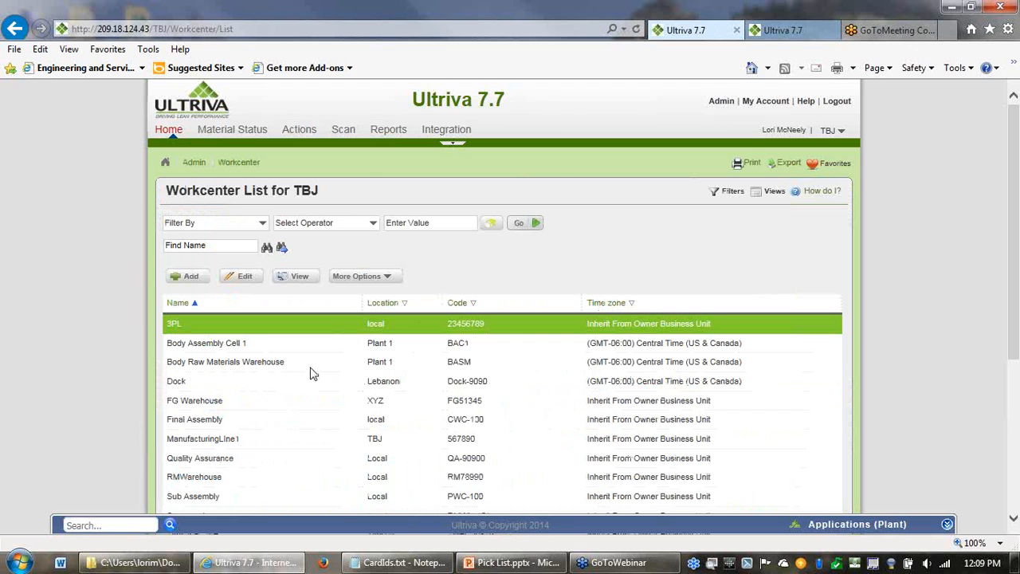
- Open the Body Raw Materials Warehouse workcenter for editing, check its Auto Accept setting and save the workcenter
{"action": "left_click", "coordinate": [312, 365]}
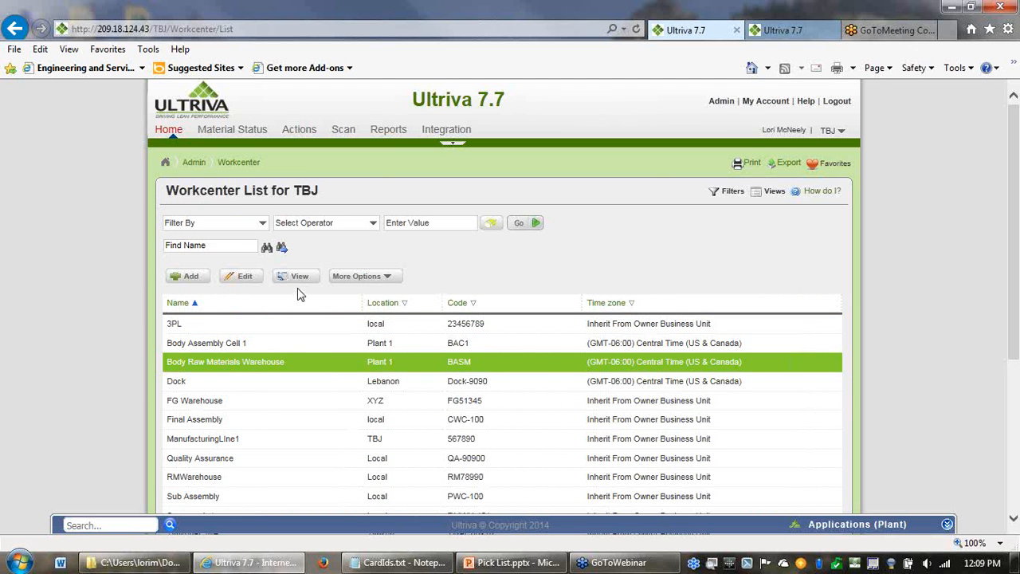
{"action": "left_click", "coordinate": [241, 280]}
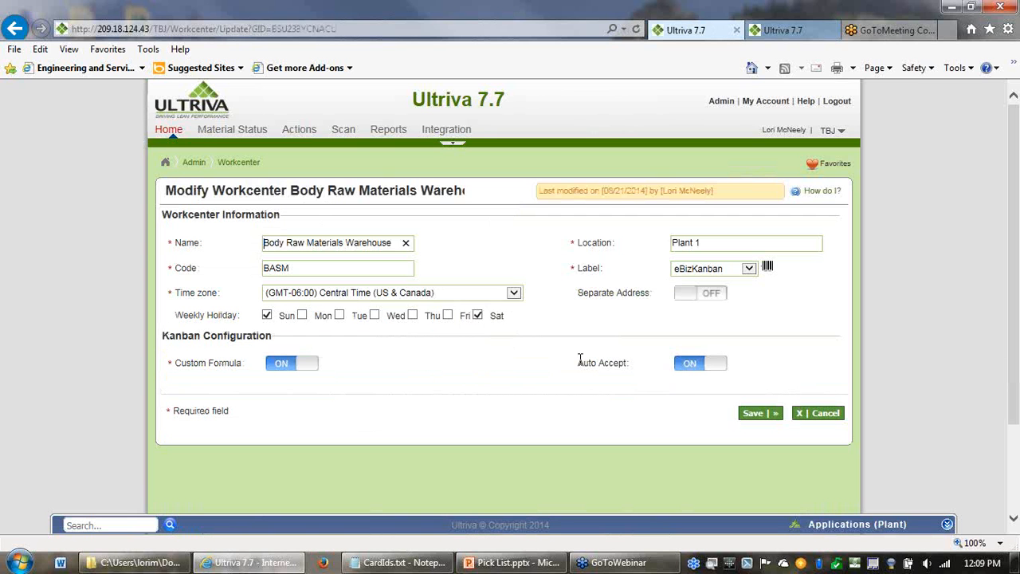
{"action": "left_click_drag", "start_coordinate": [572, 368], "coordinate": [608, 365]}
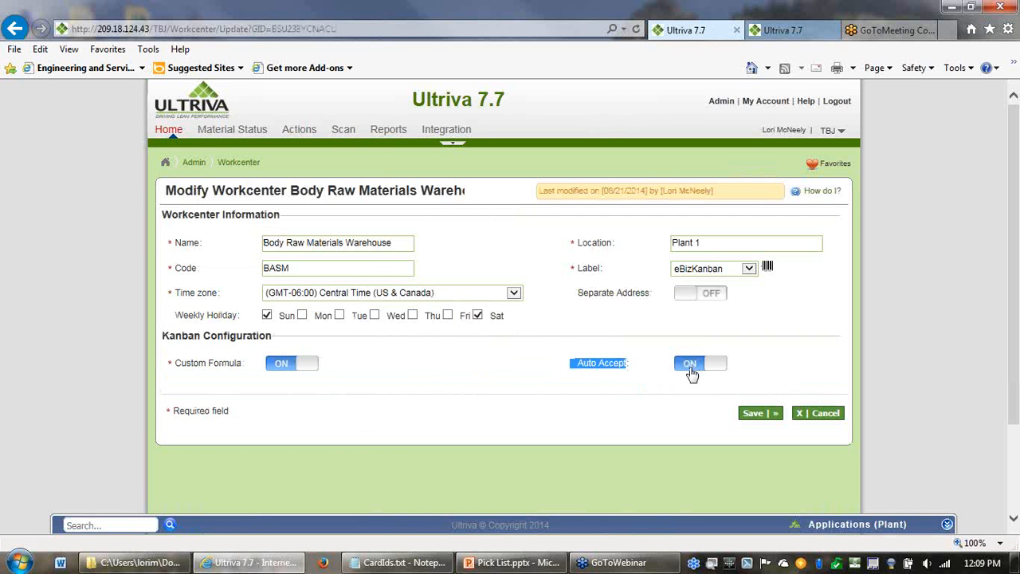
{"action": "left_click", "coordinate": [755, 417]}
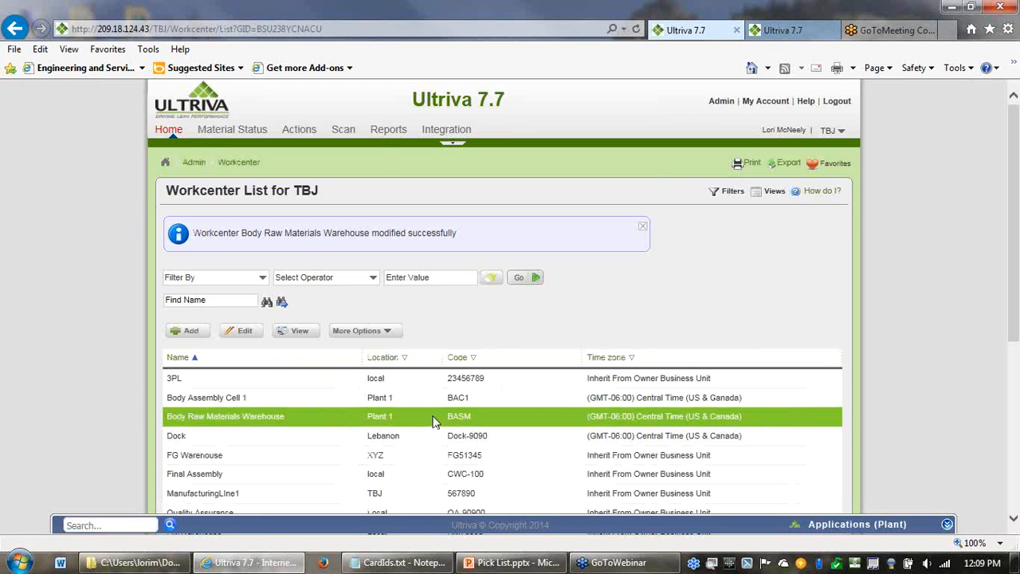
- Review the pick list sorting, material selection and card print order settings of the Body Raw Materials Warehouse configuration and save it
{"action": "left_click", "coordinate": [357, 331]}
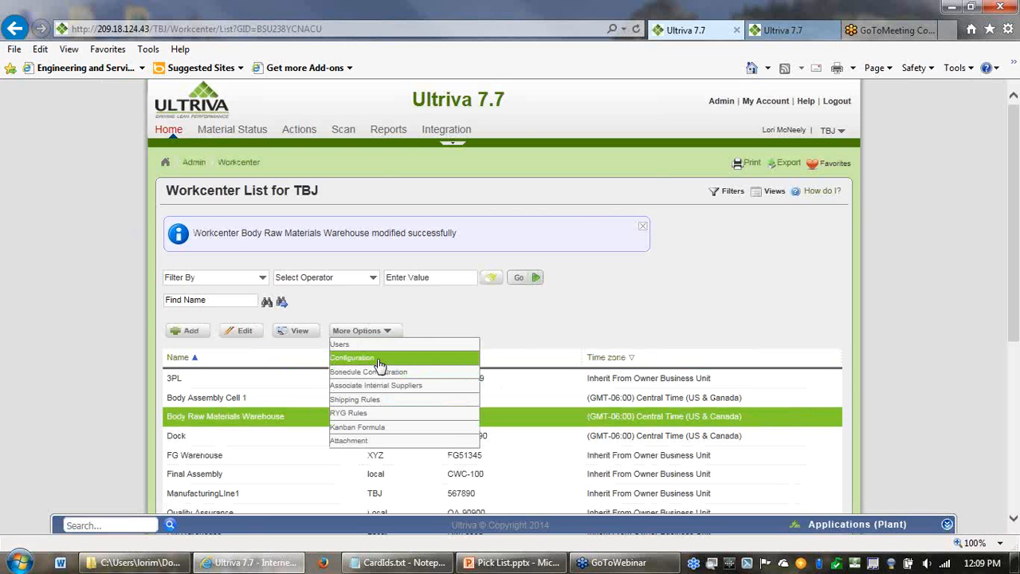
{"action": "left_click", "coordinate": [381, 365]}
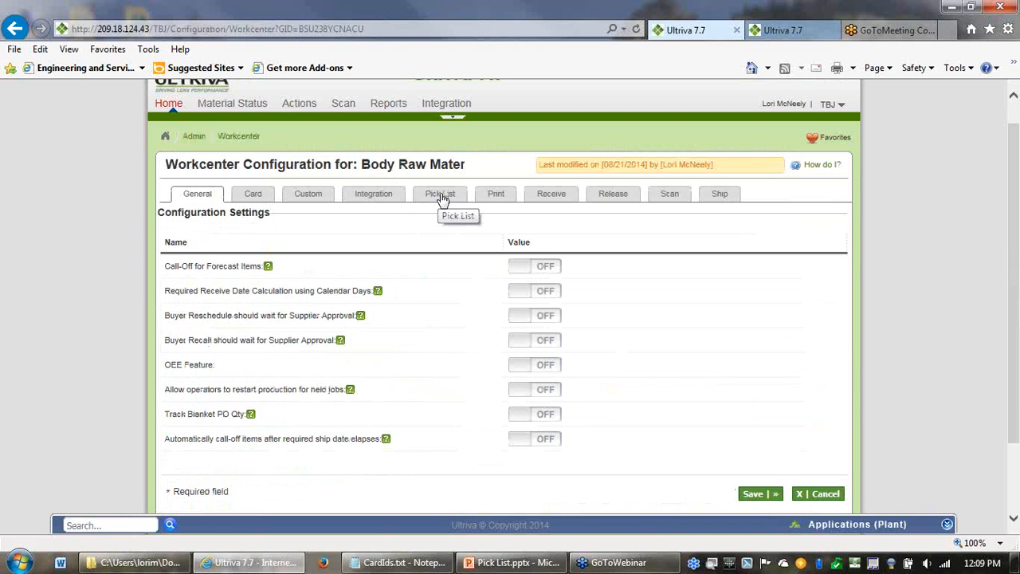
{"action": "left_click", "coordinate": [441, 197]}
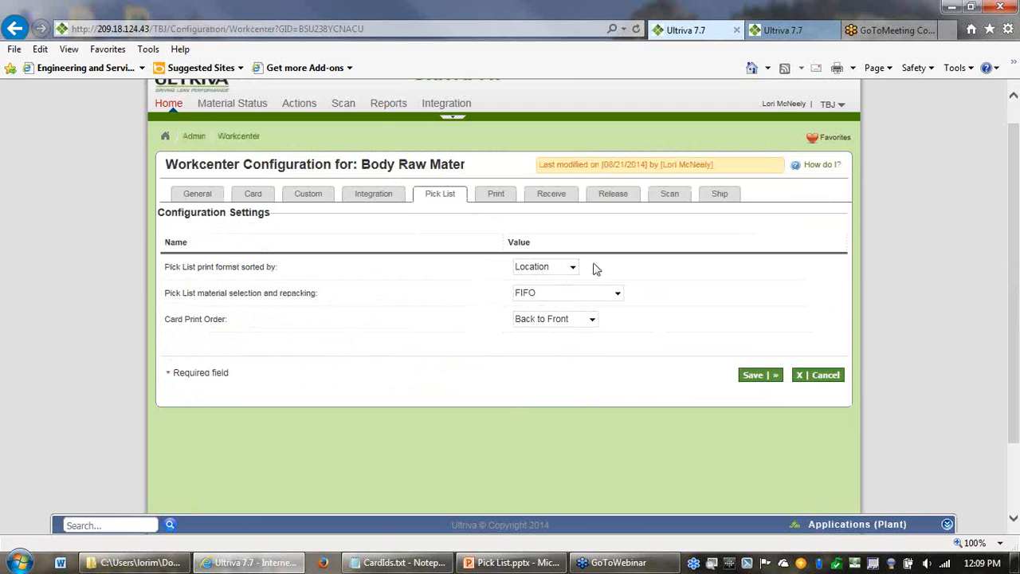
{"action": "left_click", "coordinate": [573, 269]}
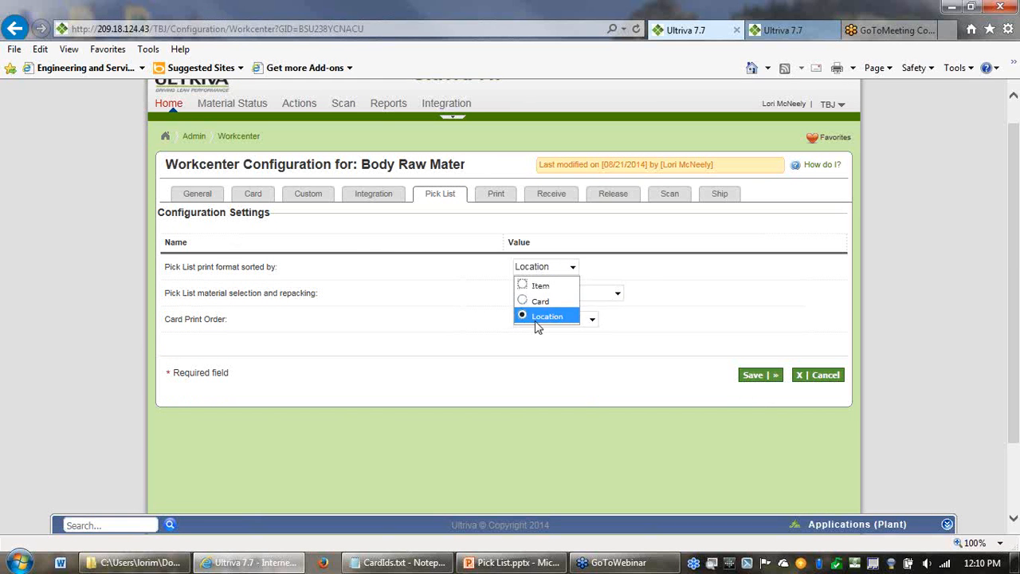
{"action": "left_click", "coordinate": [639, 266]}
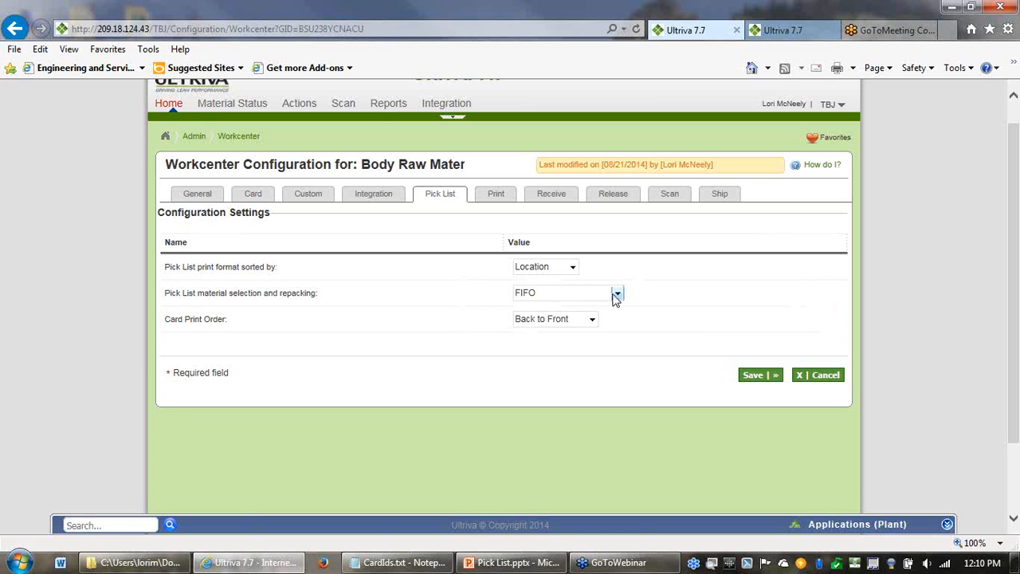
{"action": "left_click", "coordinate": [617, 294]}
{"action": "left_click", "coordinate": [619, 294]}
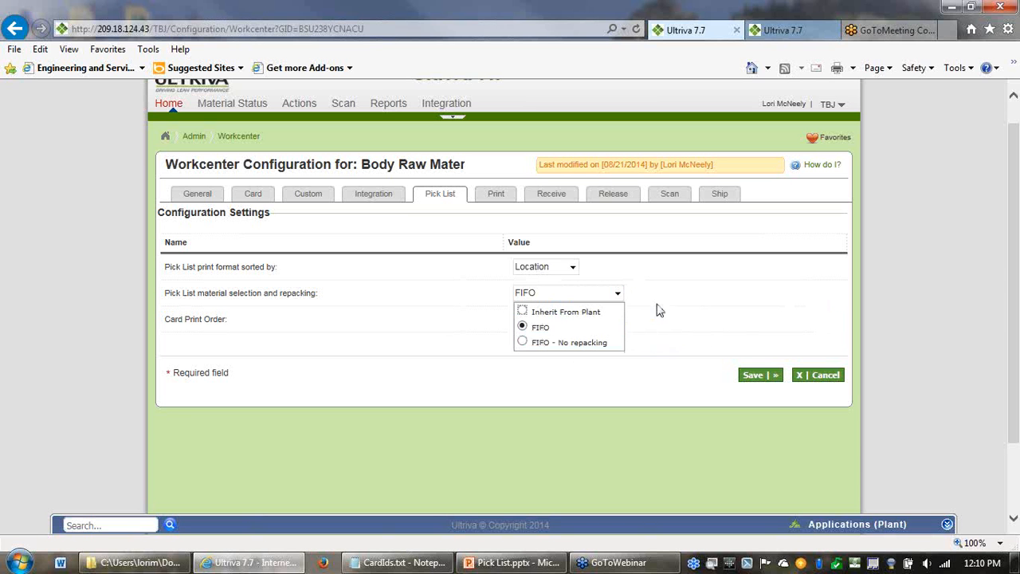
{"action": "left_click", "coordinate": [746, 308]}
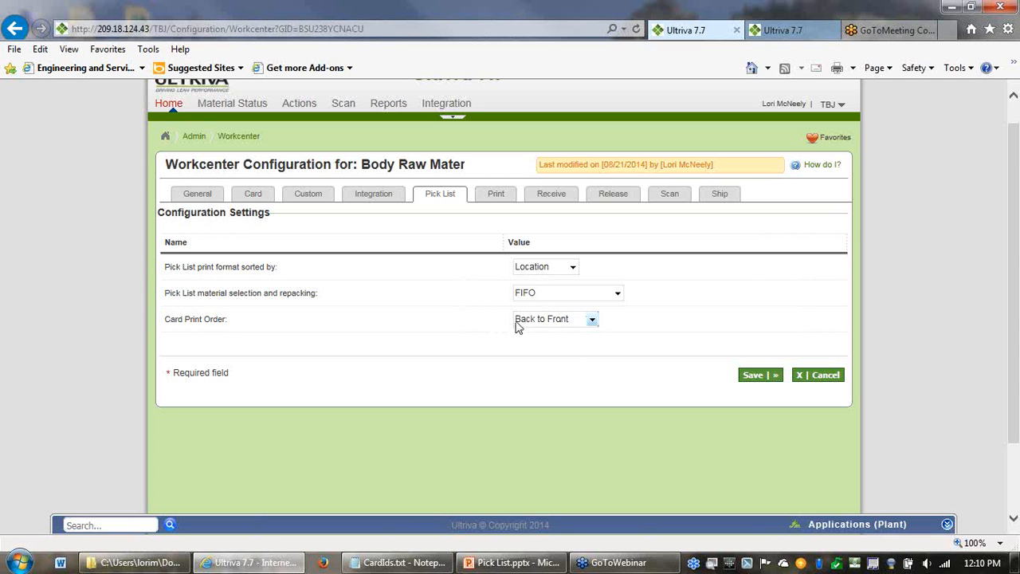
{"action": "left_click", "coordinate": [755, 385]}
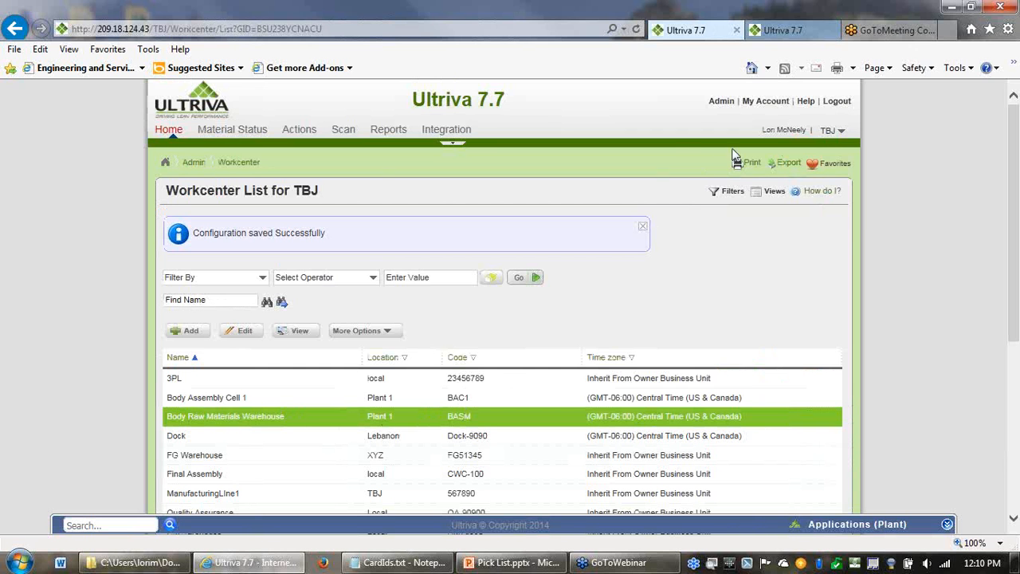
- Switch to the Body Assembly Cell 1 business unit and open its item list from the administration page
{"action": "left_click", "coordinate": [830, 132]}
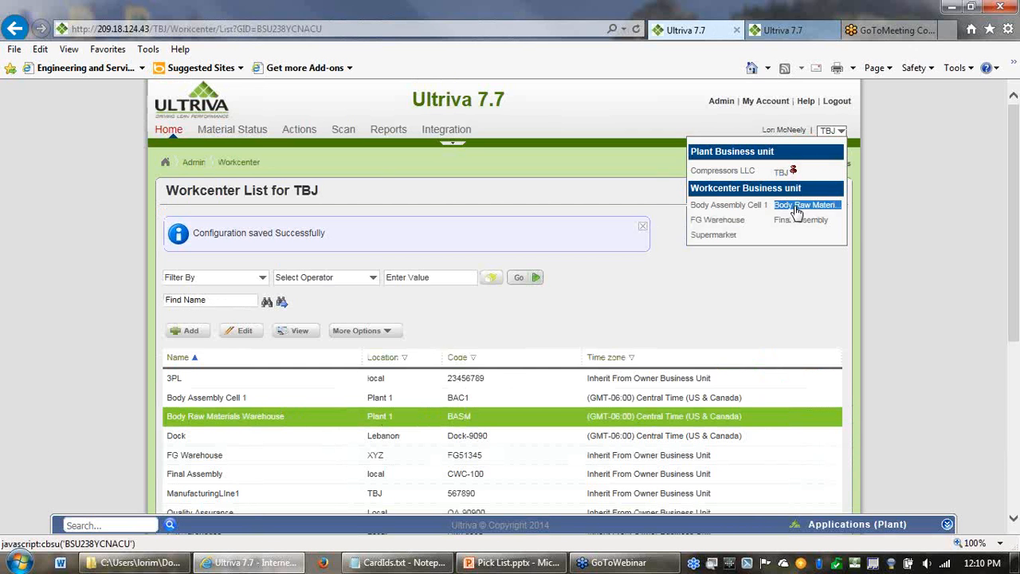
{"action": "left_click", "coordinate": [730, 206]}
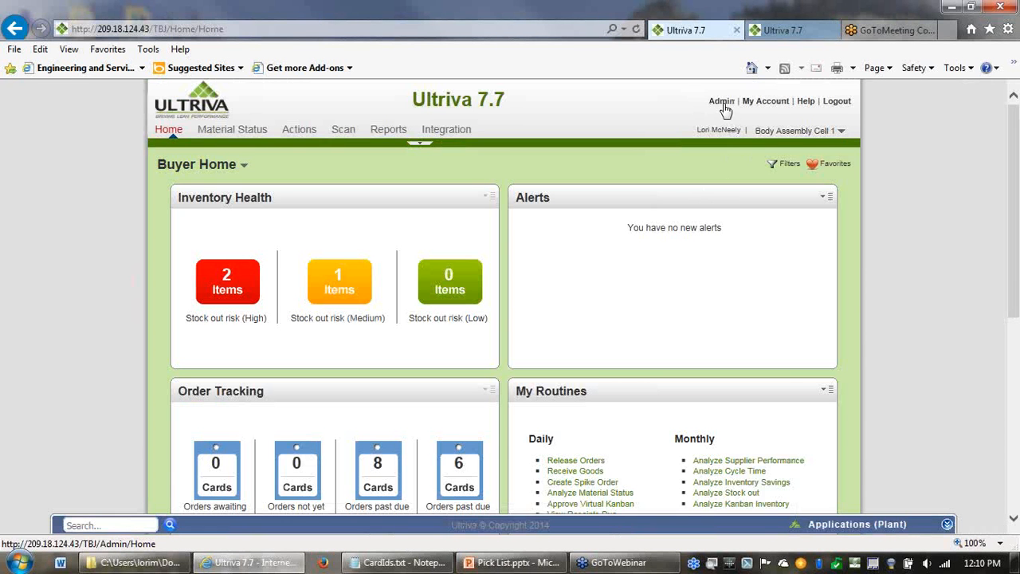
{"action": "left_click", "coordinate": [716, 106]}
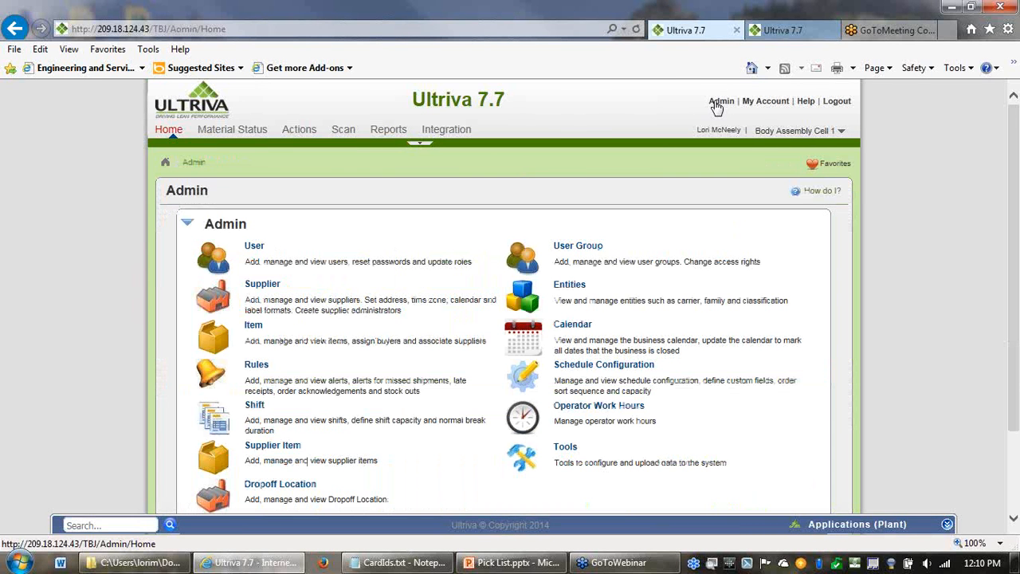
{"action": "left_click", "coordinate": [253, 327]}
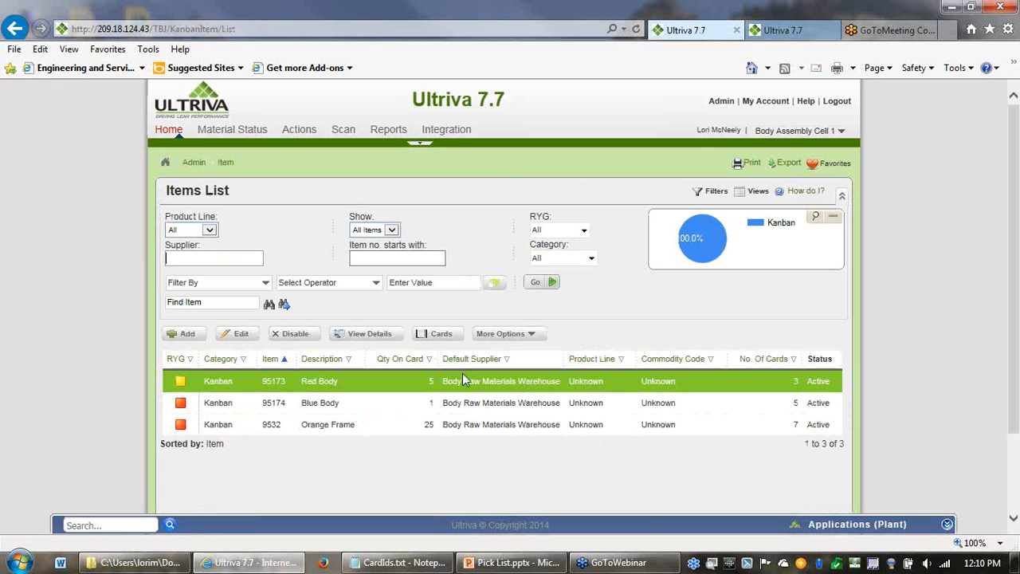
- Open the mapping of item 9532 (Orange Frame) to its supplier Body Raw Materials Warehouse for editing
{"action": "left_click", "coordinate": [357, 411]}
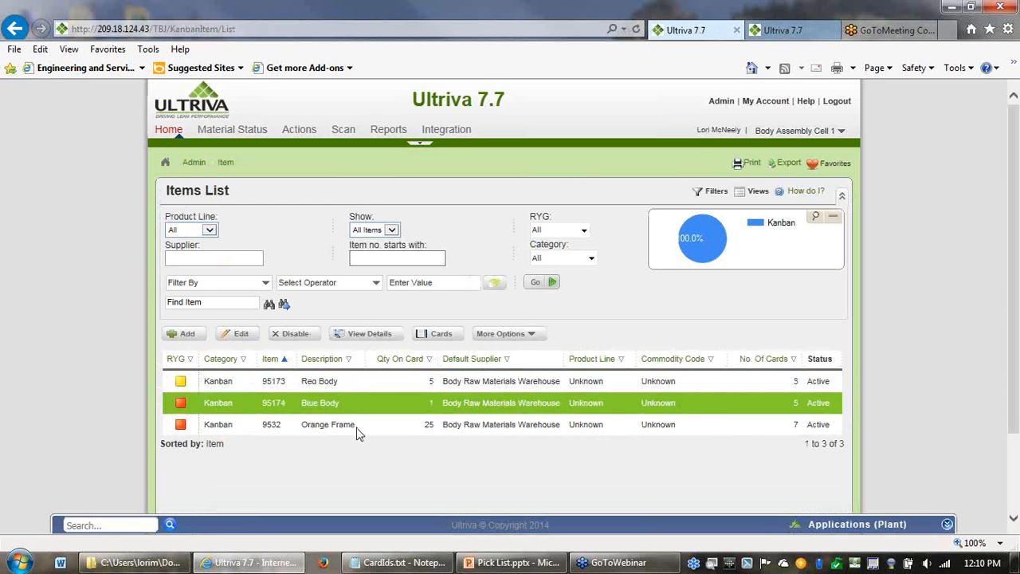
{"action": "left_click", "coordinate": [357, 425]}
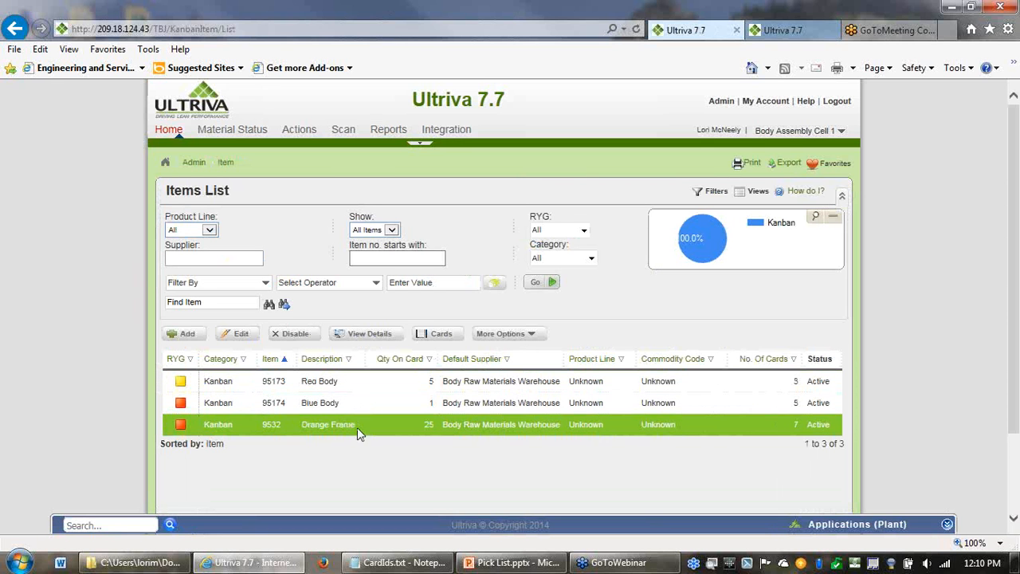
{"action": "left_click", "coordinate": [530, 334]}
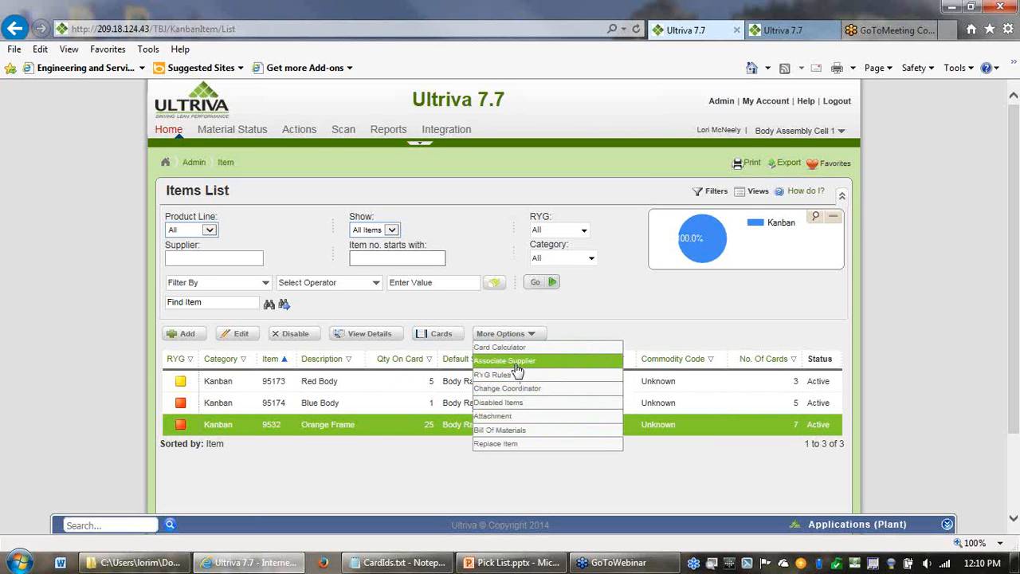
{"action": "left_click", "coordinate": [515, 365]}
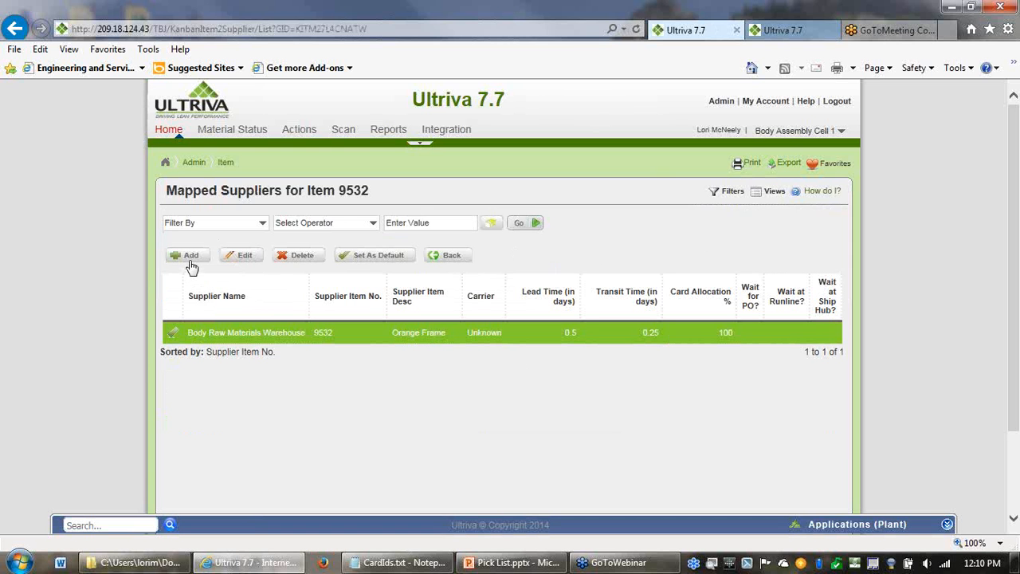
{"action": "left_click", "coordinate": [250, 262]}
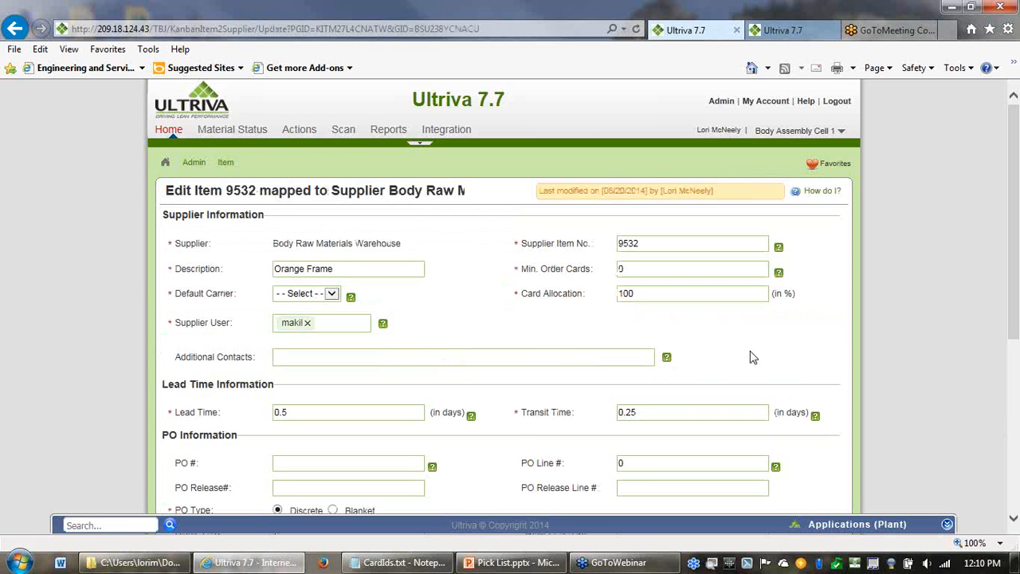
- Review the pick list material selection and repacking options for item 9532's supplier mapping and save the mapping
{"action": "scroll", "coordinate": [838, 338], "scroll_direction": "down", "scroll_amount": 5}
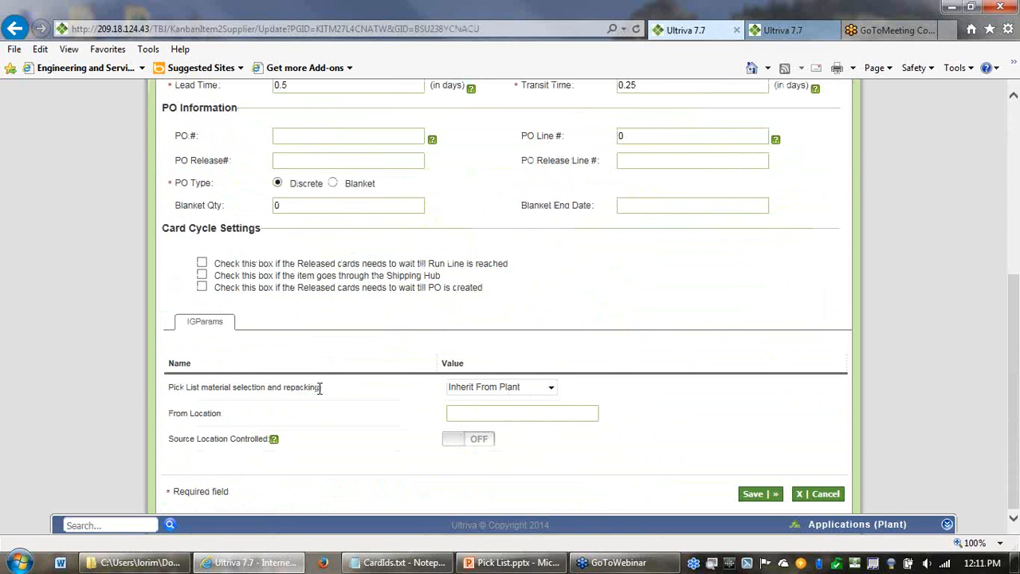
{"action": "left_click_drag", "start_coordinate": [320, 388], "coordinate": [152, 391]}
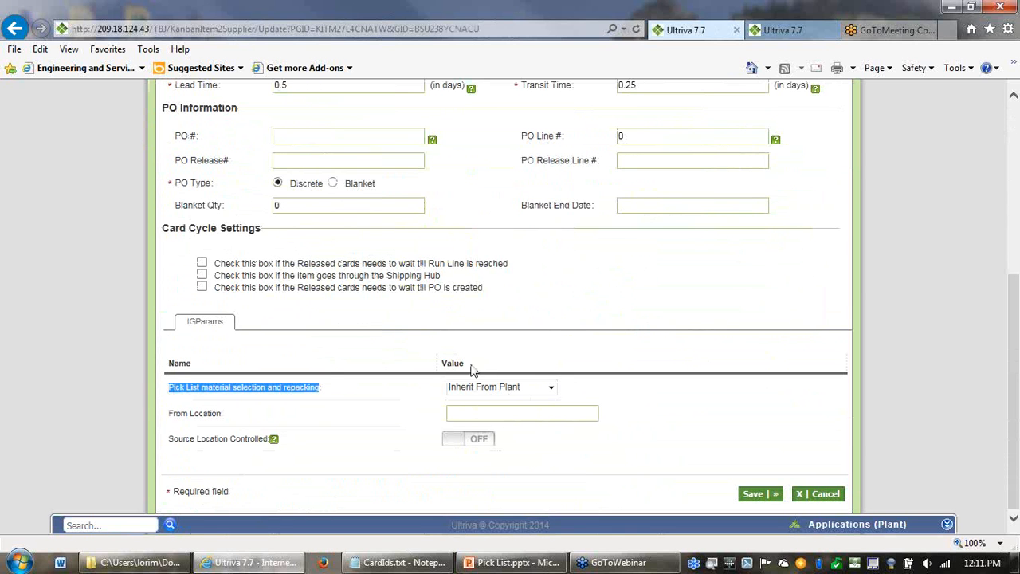
{"action": "left_click", "coordinate": [551, 387]}
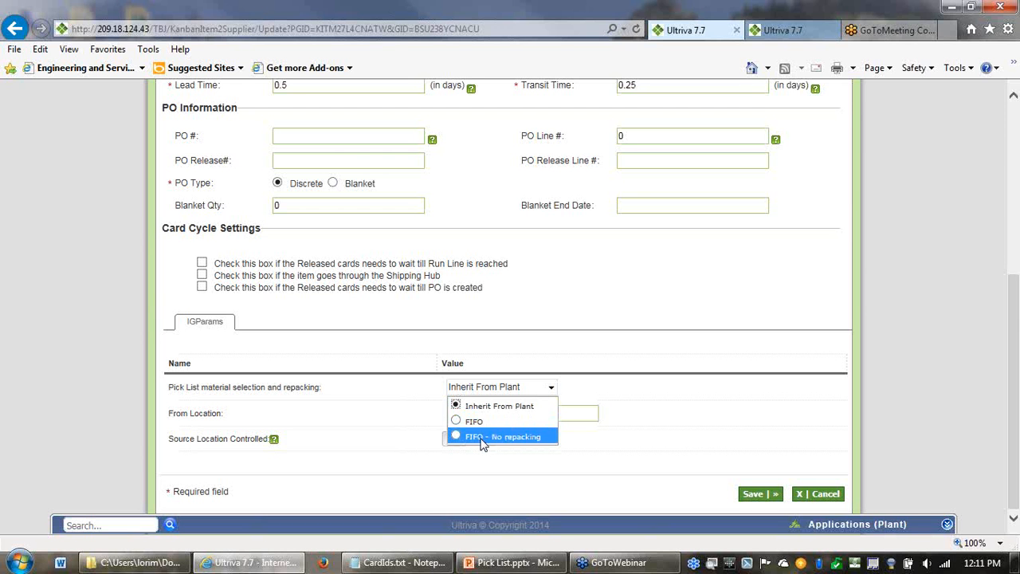
{"action": "left_click", "coordinate": [678, 373]}
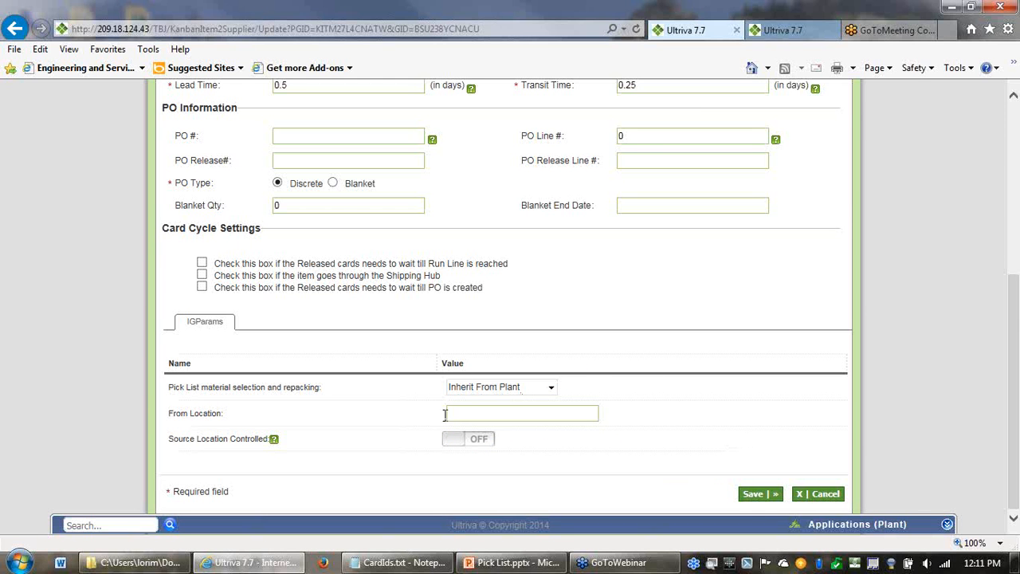
{"action": "left_click", "coordinate": [754, 495]}
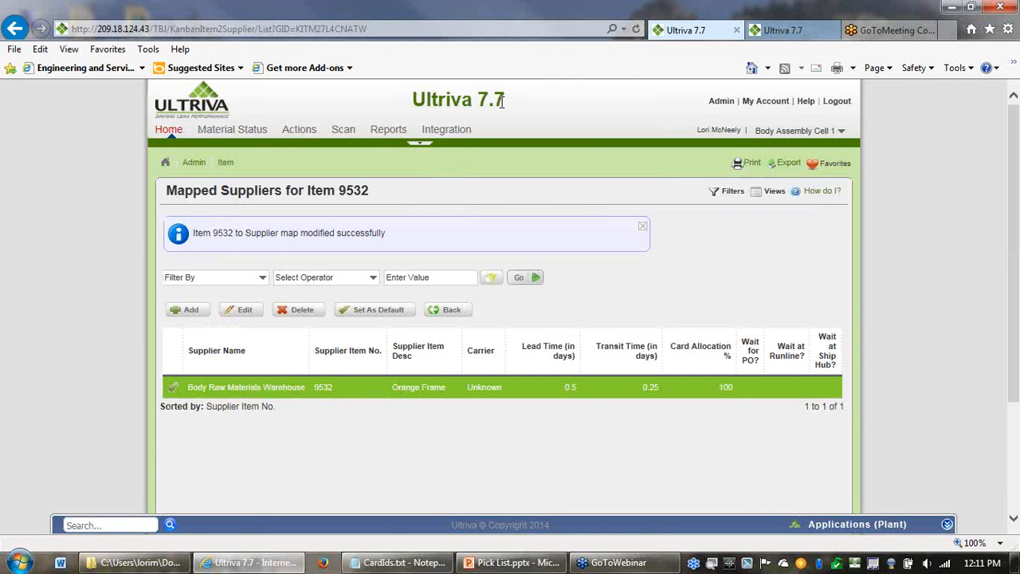
- Switch to the Body Raw Materials Warehouse business unit and open its item list from the administration page
{"action": "left_click_drag", "start_coordinate": [502, 101], "coordinate": [412, 101]}
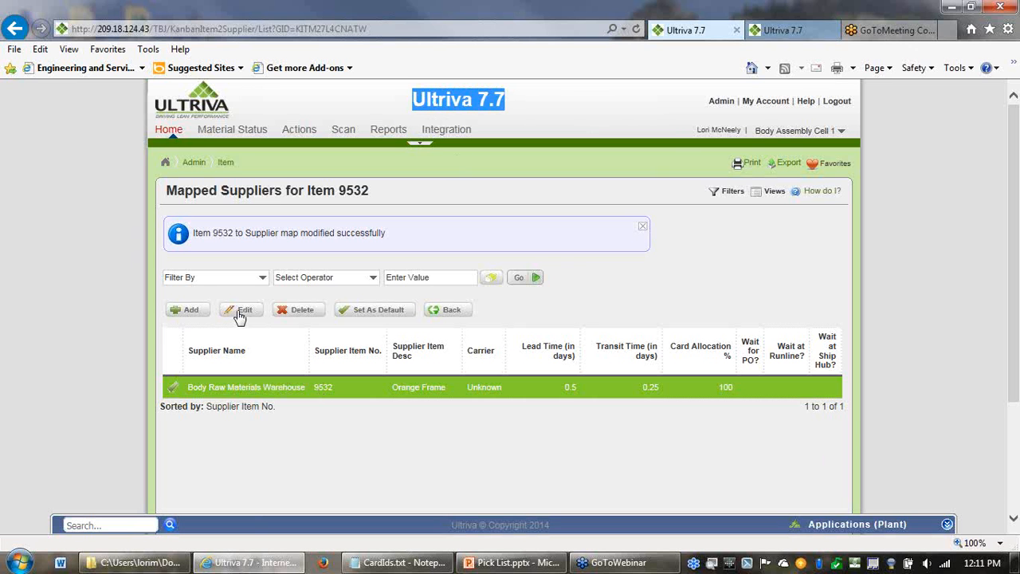
{"action": "left_click", "coordinate": [778, 133]}
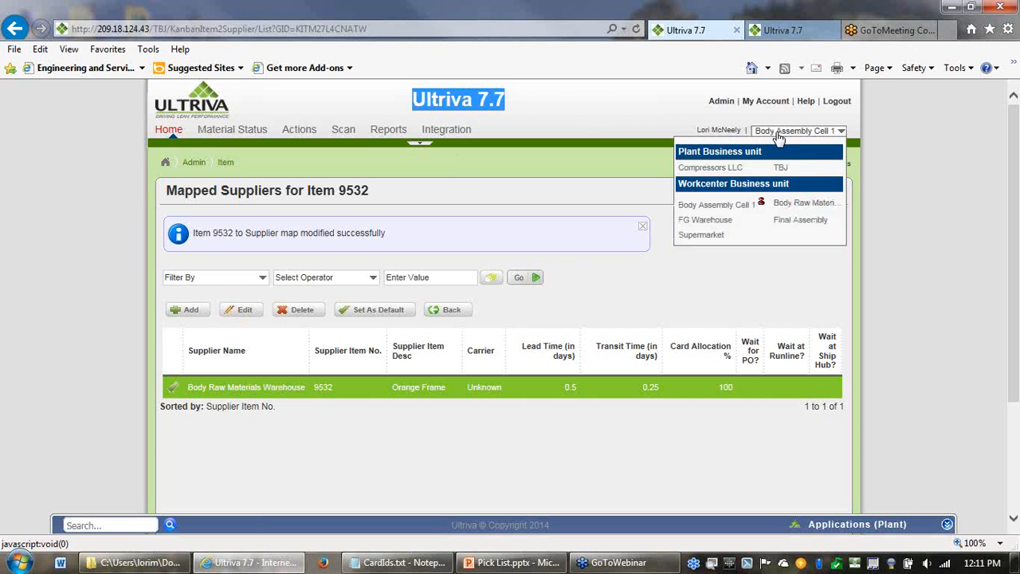
{"action": "left_click", "coordinate": [788, 203]}
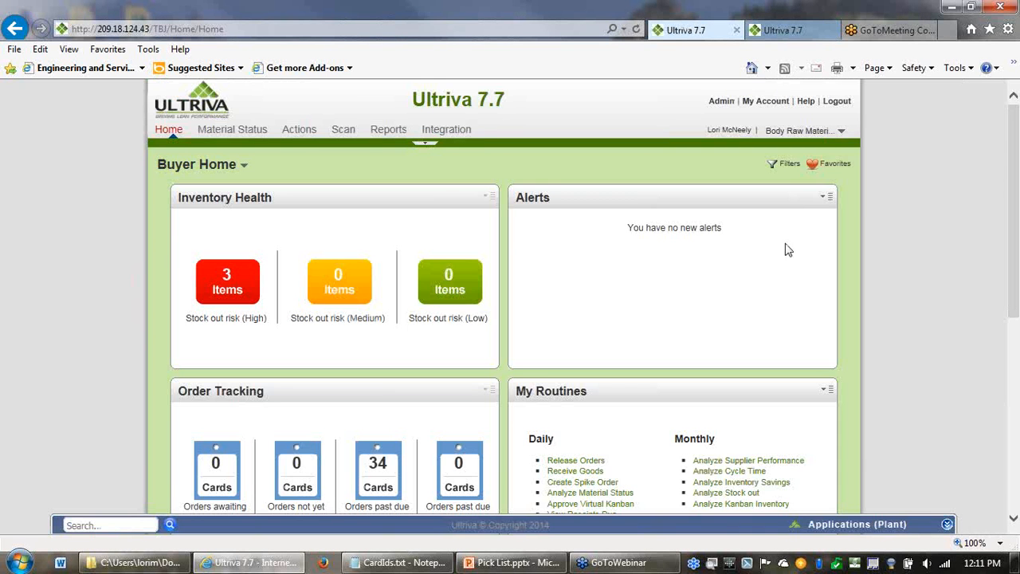
{"action": "left_click", "coordinate": [721, 102]}
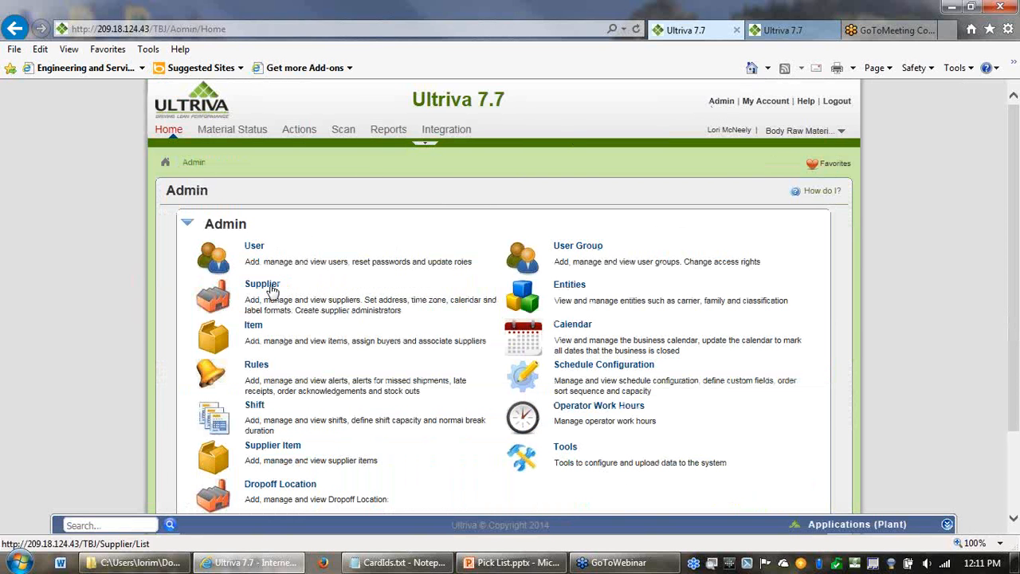
{"action": "left_click", "coordinate": [253, 328]}
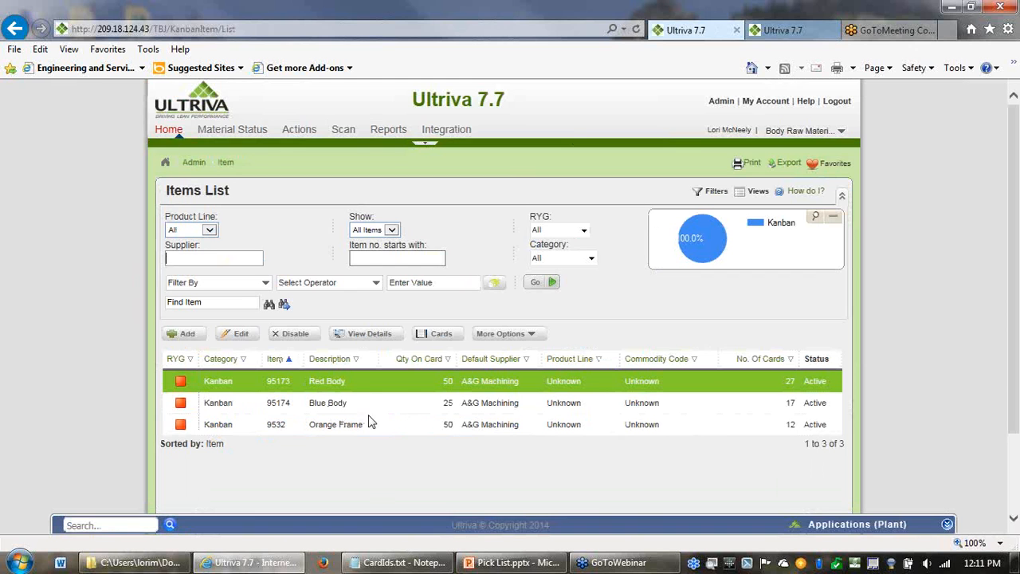
- Open item 95174 (Blue Body) for editing, review its re-order cards setting and card cycle settings, and leave without saving
{"action": "left_click", "coordinate": [297, 414]}
{"action": "left_click", "coordinate": [244, 338]}
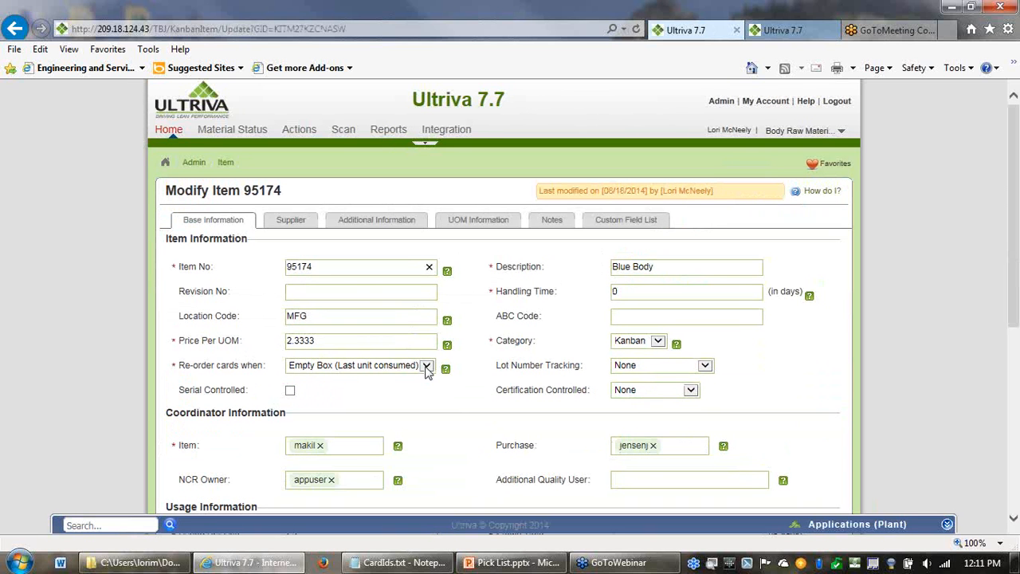
{"action": "left_click_drag", "start_coordinate": [181, 366], "coordinate": [260, 371]}
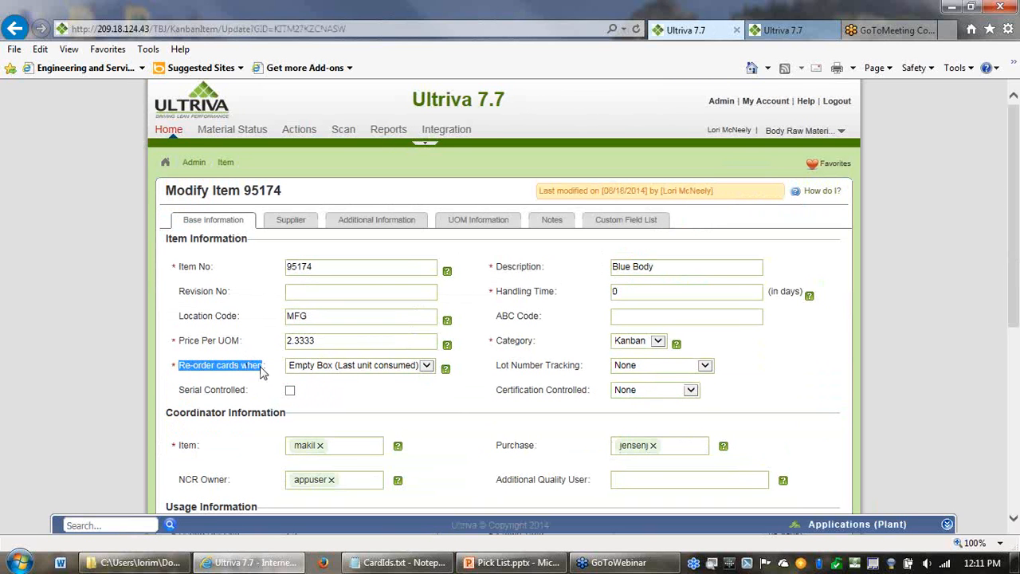
{"action": "left_click", "coordinate": [427, 365]}
{"action": "left_click", "coordinate": [425, 410]}
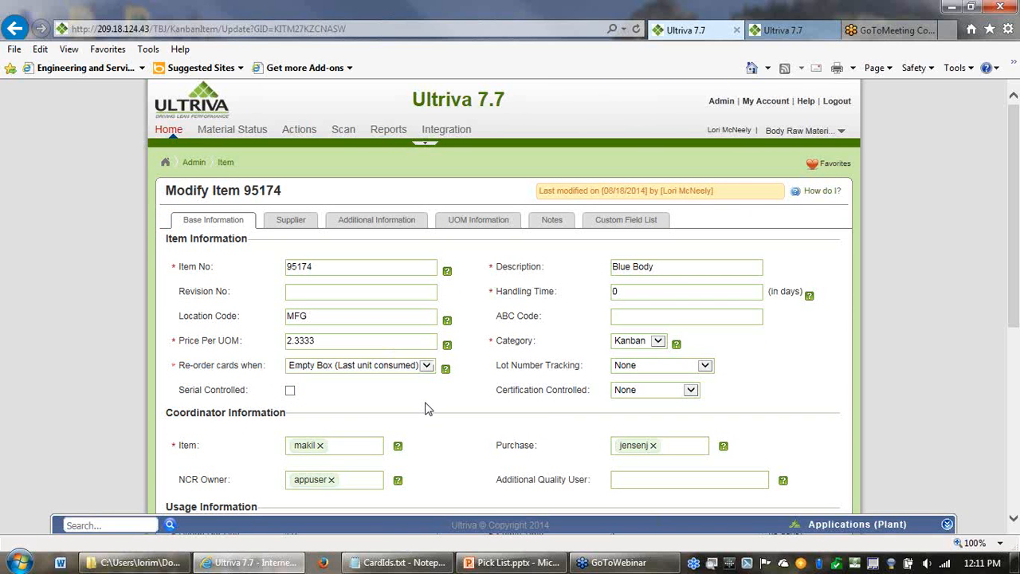
{"action": "scroll", "coordinate": [806, 330], "scroll_direction": "down", "scroll_amount": 5}
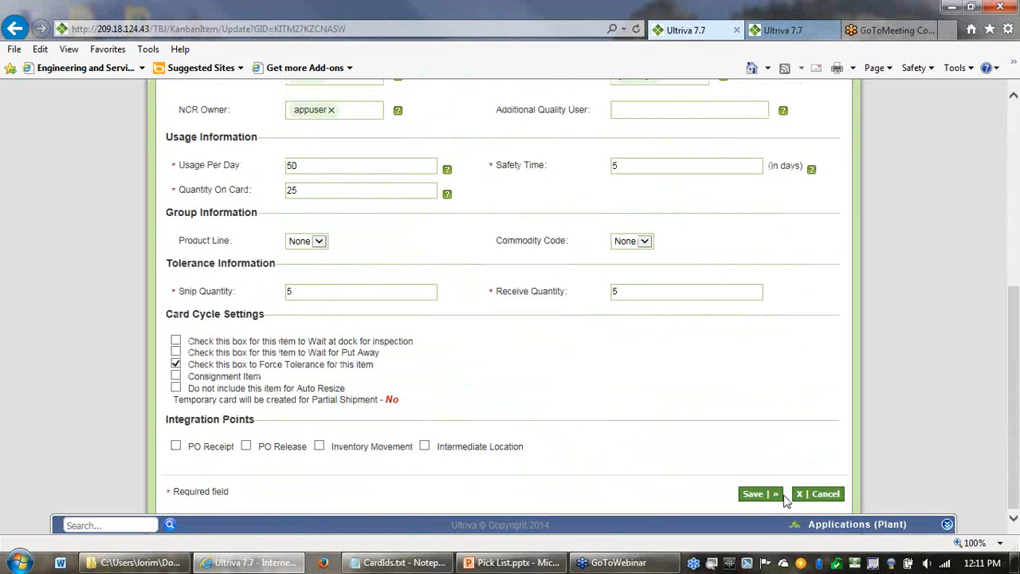
{"action": "left_click", "coordinate": [818, 495]}
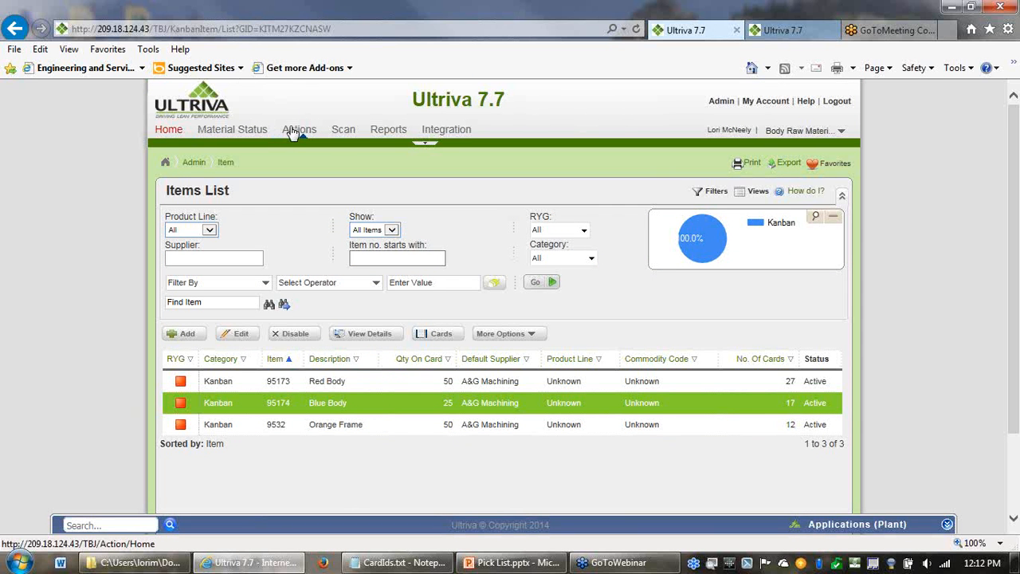
- Open the Pick List page from the supplier actions for the Body Raw Materials Warehouse
{"action": "left_click", "coordinate": [295, 132]}
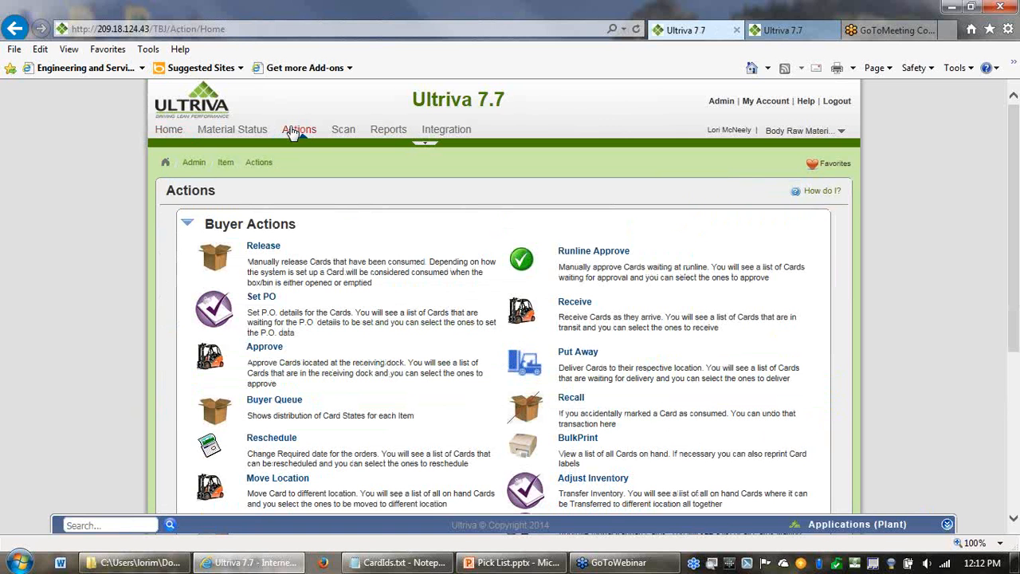
{"action": "left_click", "coordinate": [297, 134]}
{"action": "scroll", "coordinate": [322, 160], "scroll_direction": "down", "scroll_amount": 5}
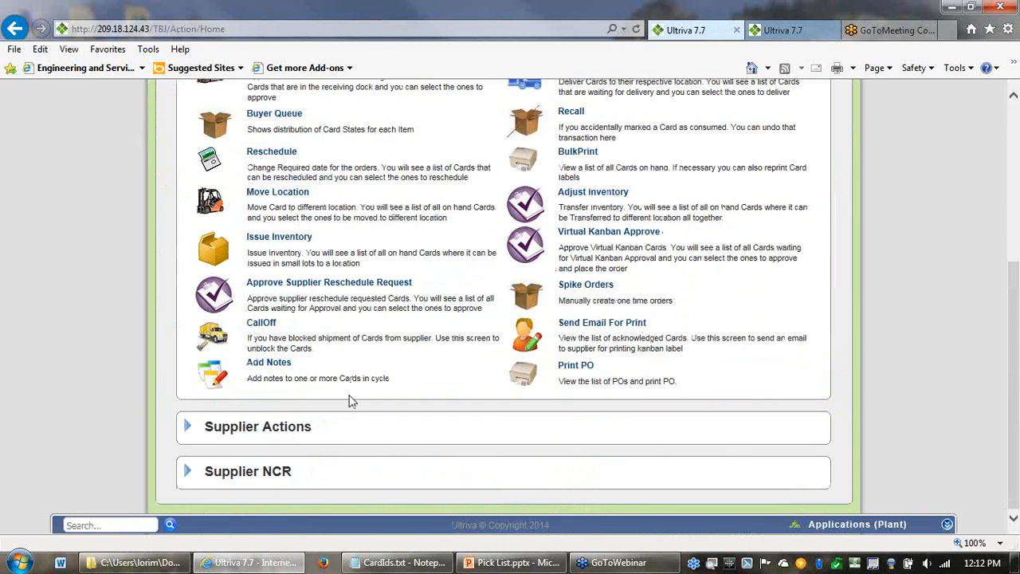
{"action": "left_click", "coordinate": [283, 425]}
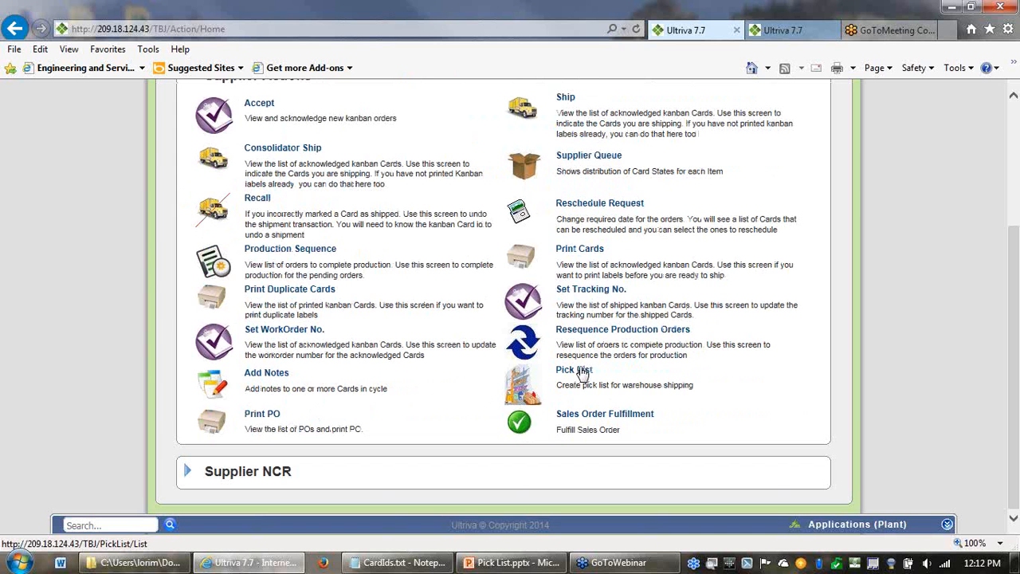
{"action": "left_click", "coordinate": [582, 372]}
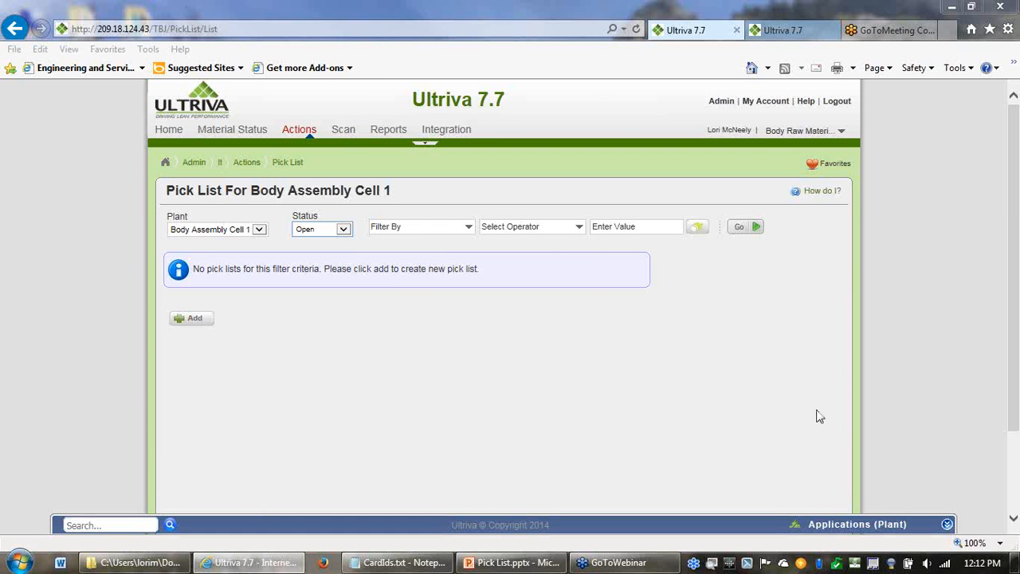
- Return to the buyer home page and reopen the Pick List page from the favorites
{"action": "left_click", "coordinate": [169, 129]}
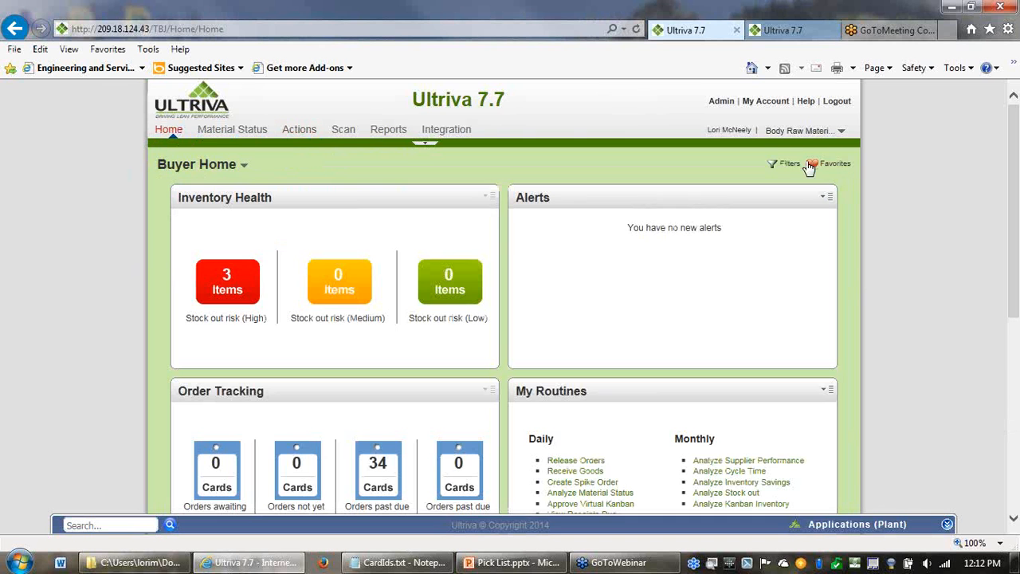
{"action": "left_click", "coordinate": [813, 166]}
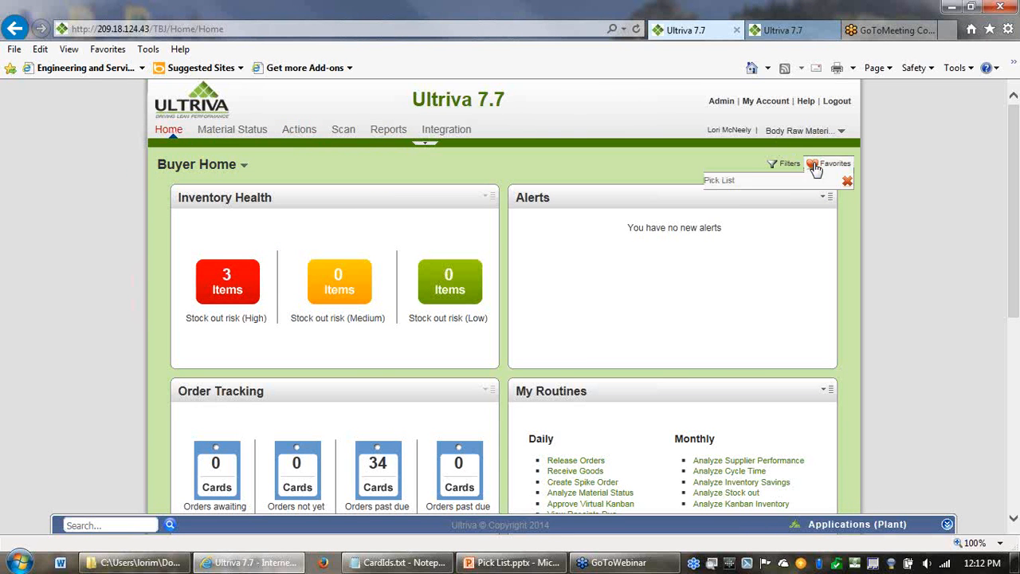
{"action": "left_click", "coordinate": [720, 183]}
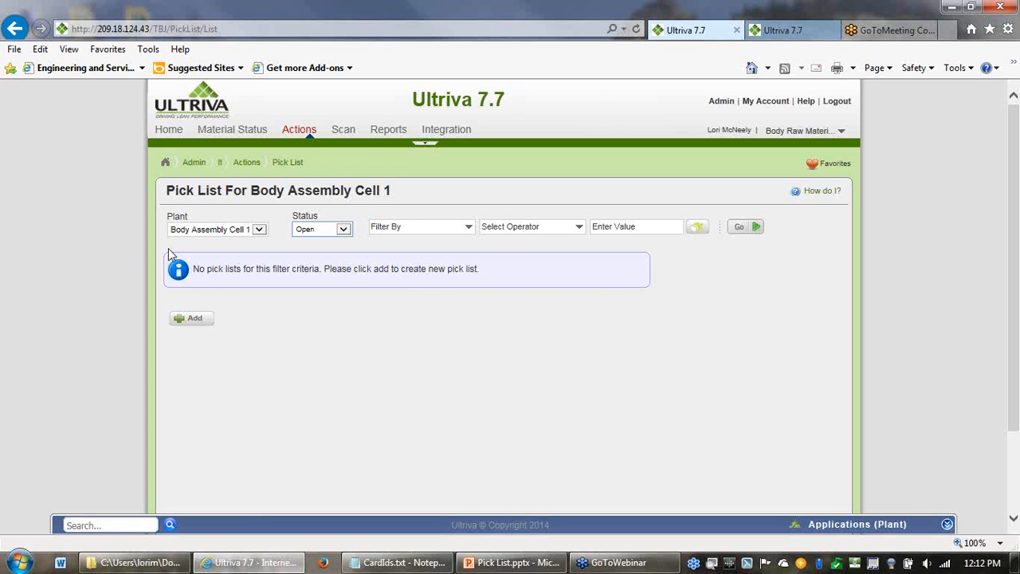
- Examine the pick list page's plant and status filter choices, keeping Body Assembly Cell 1 and Open selected
{"action": "left_click_drag", "start_coordinate": [412, 188], "coordinate": [195, 210]}
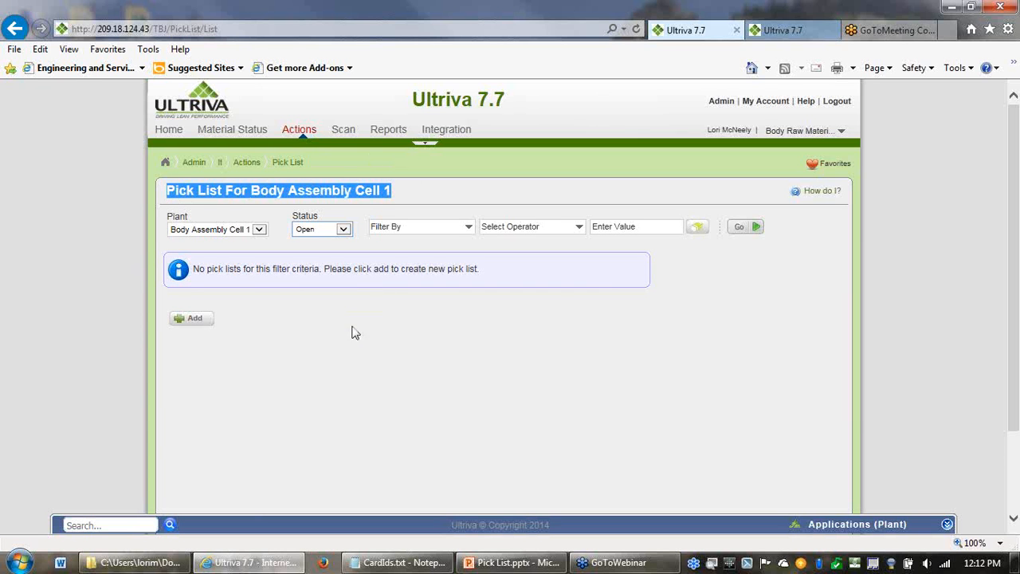
{"action": "left_click", "coordinate": [303, 313]}
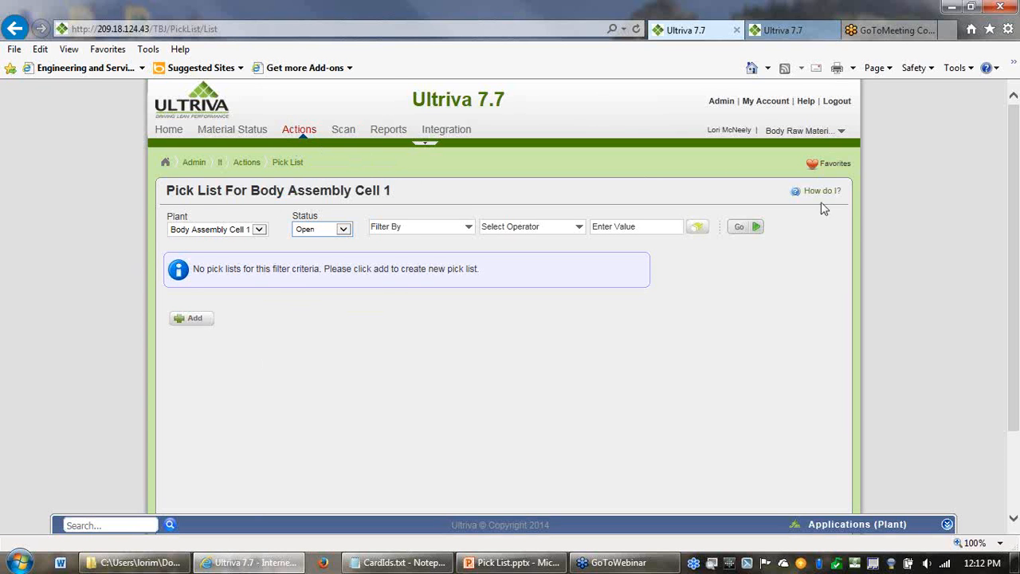
{"action": "left_click", "coordinate": [811, 166]}
{"action": "left_click", "coordinate": [259, 230]}
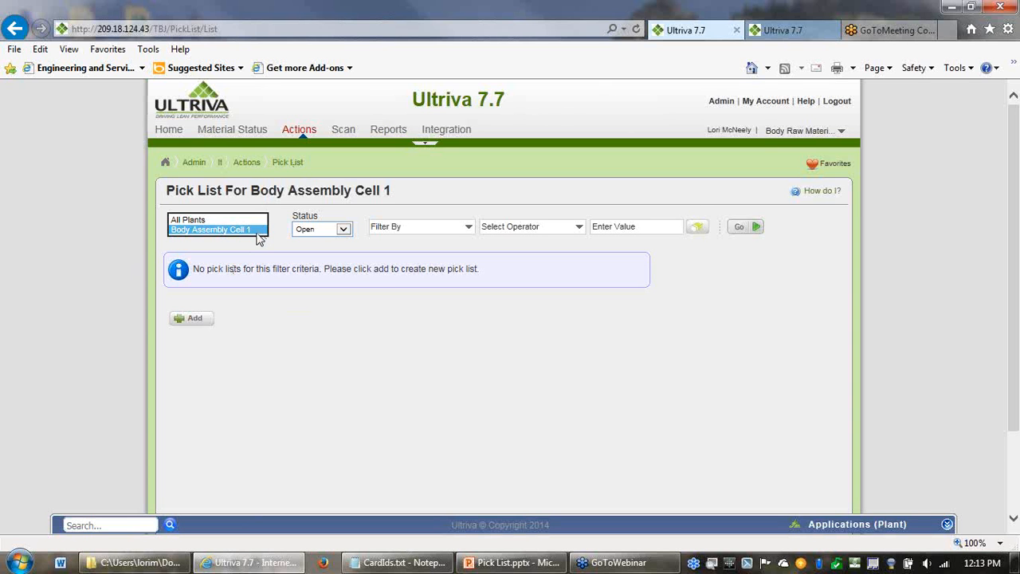
{"action": "left_click", "coordinate": [257, 231]}
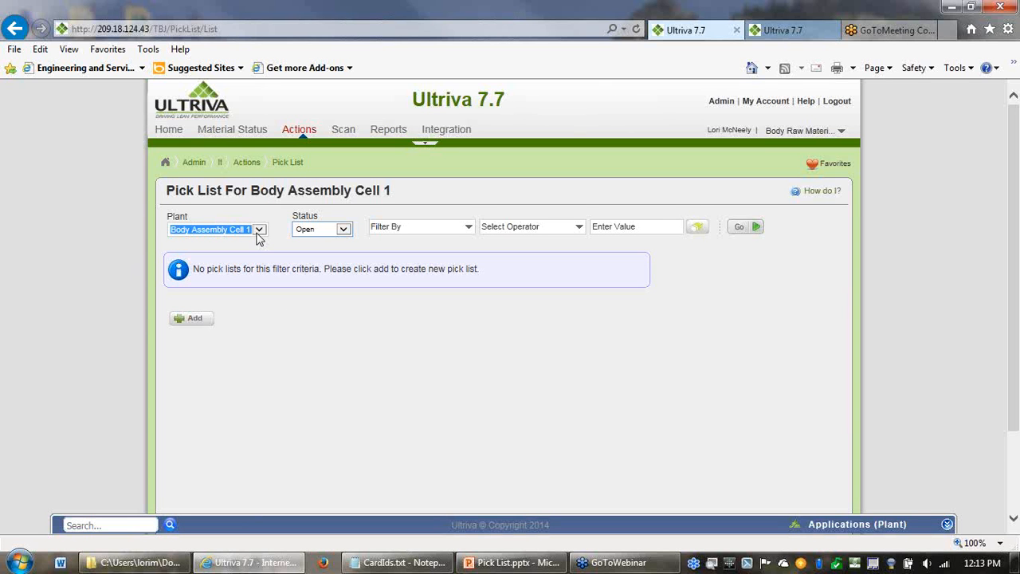
{"action": "left_click", "coordinate": [344, 229]}
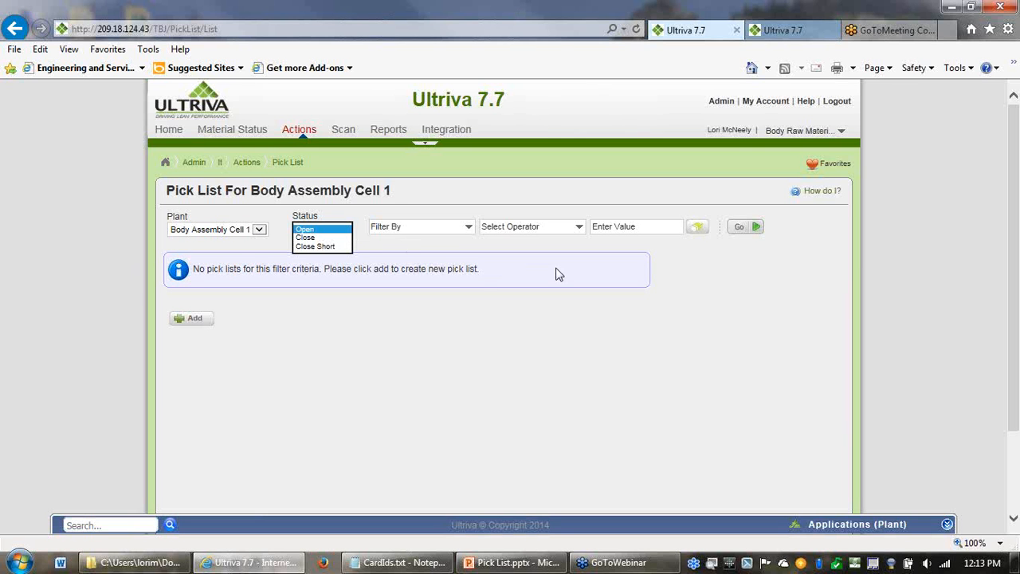
{"action": "left_click", "coordinate": [246, 247]}
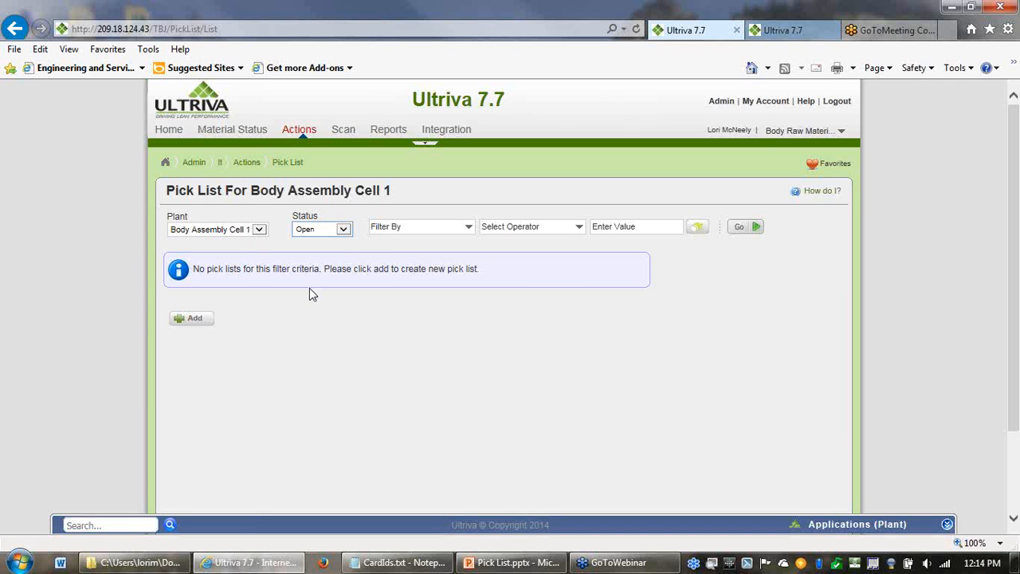
- Start a new pick list for Body Assembly Cell 1 and review its items and cards with no inventory
{"action": "left_click", "coordinate": [194, 319]}
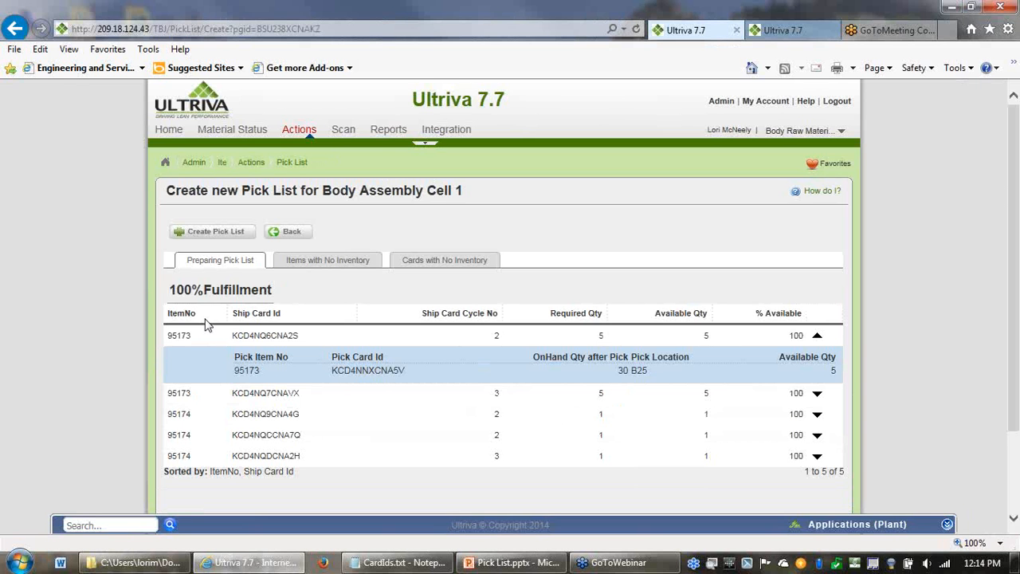
{"action": "left_click", "coordinate": [341, 269]}
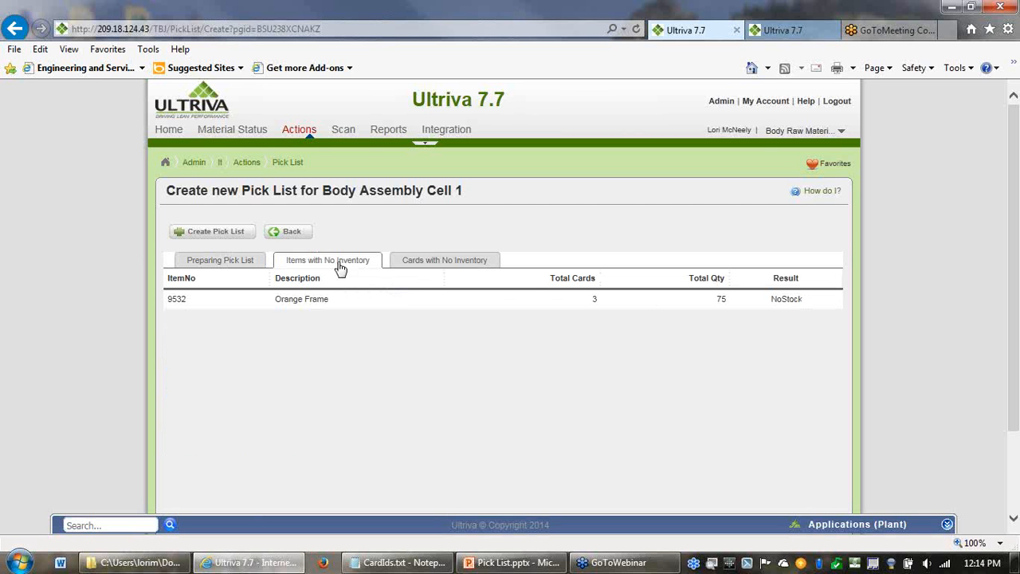
{"action": "left_click", "coordinate": [429, 268]}
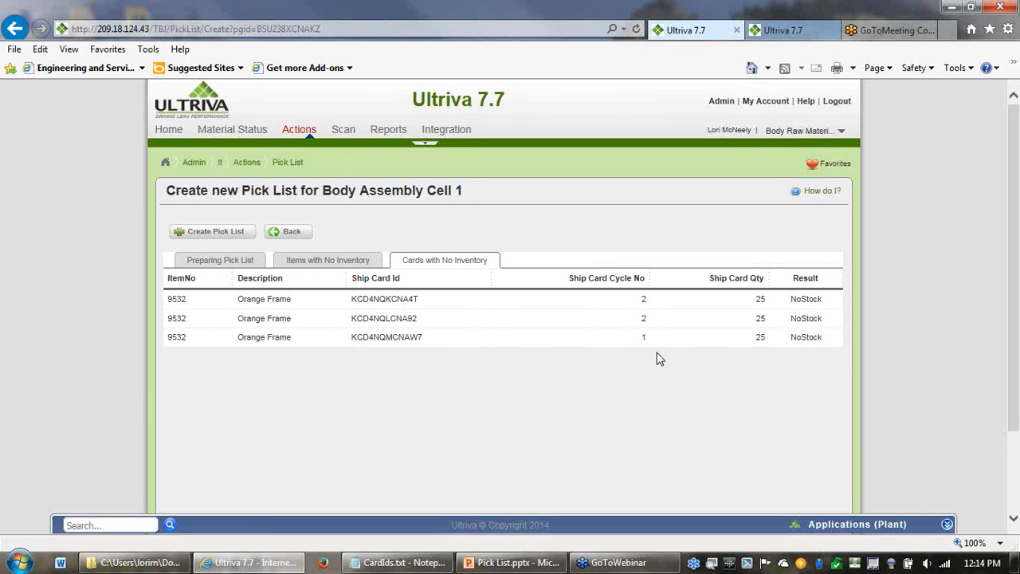
{"action": "left_click", "coordinate": [227, 270]}
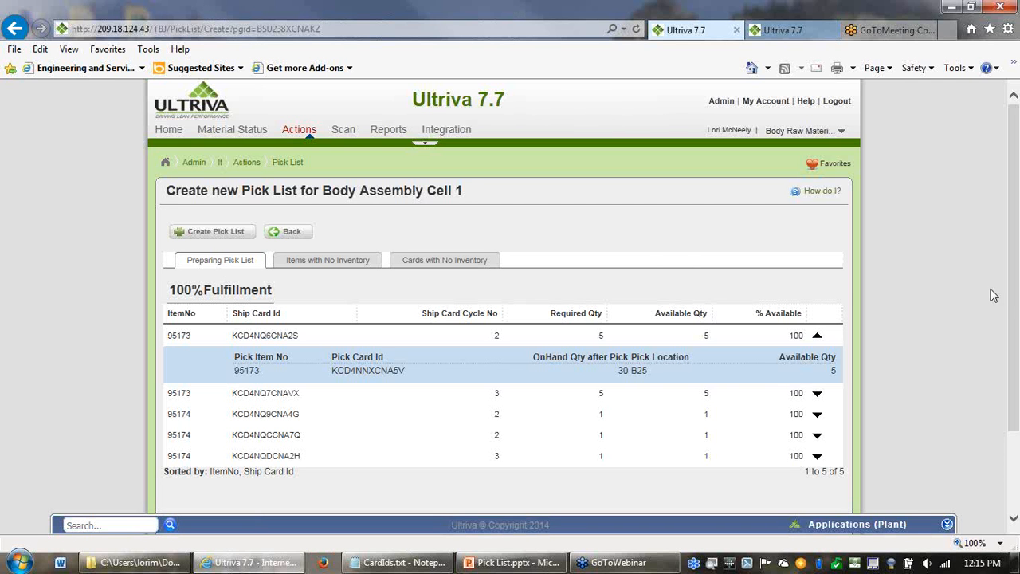
- Expand the pick details of the ship cards for items 95173 and 95174, and create the pick list
{"action": "left_click_drag", "start_coordinate": [1017, 300], "coordinate": [1018, 356]}
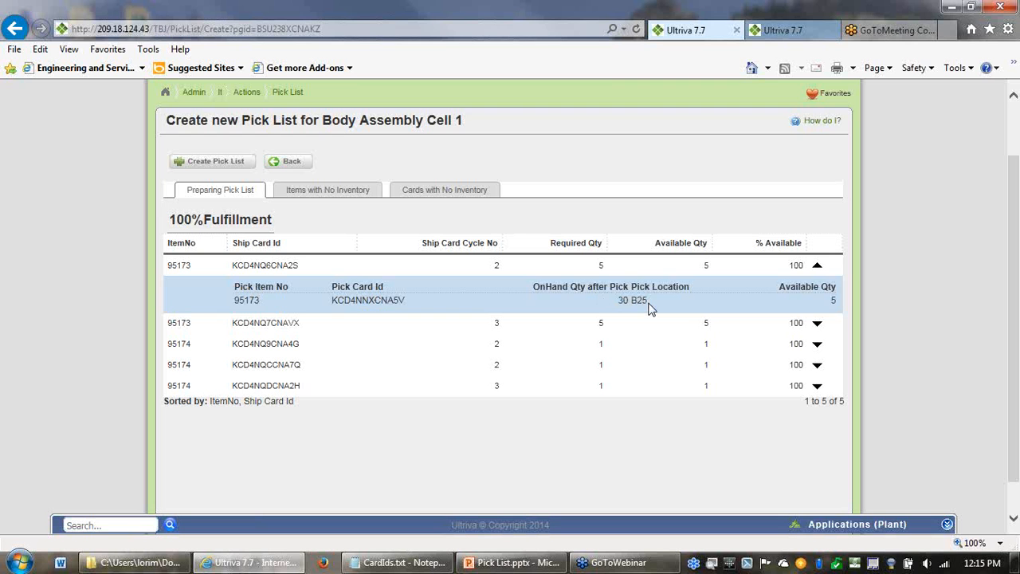
{"action": "left_click", "coordinate": [817, 323]}
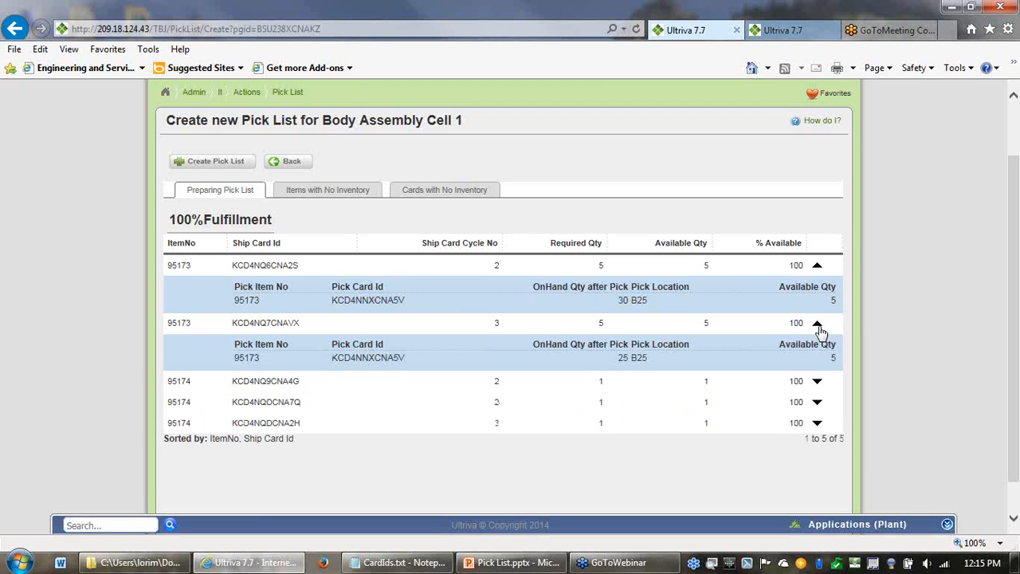
{"action": "left_click", "coordinate": [817, 381]}
{"action": "left_click", "coordinate": [817, 439]}
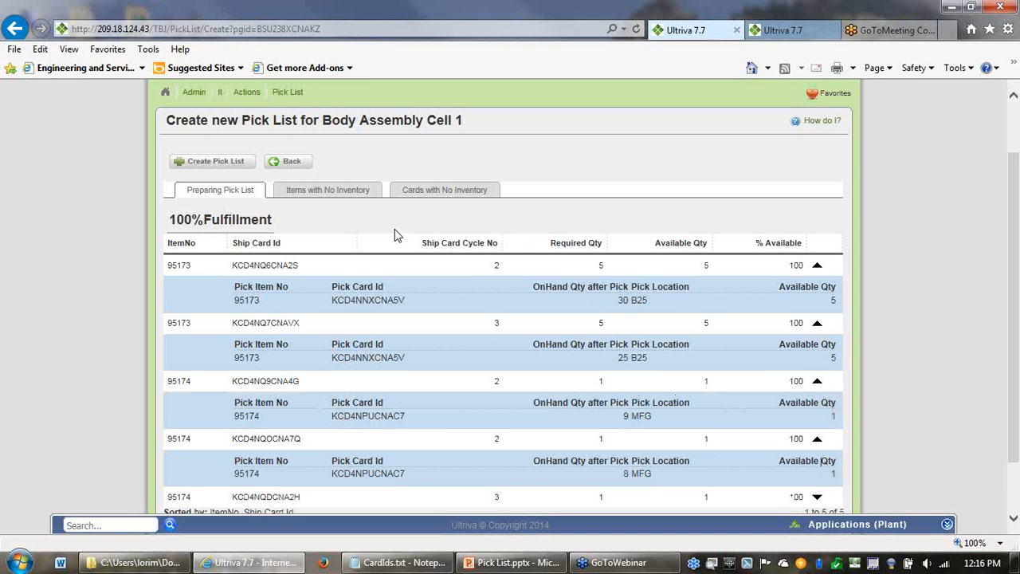
{"action": "left_click", "coordinate": [227, 167]}
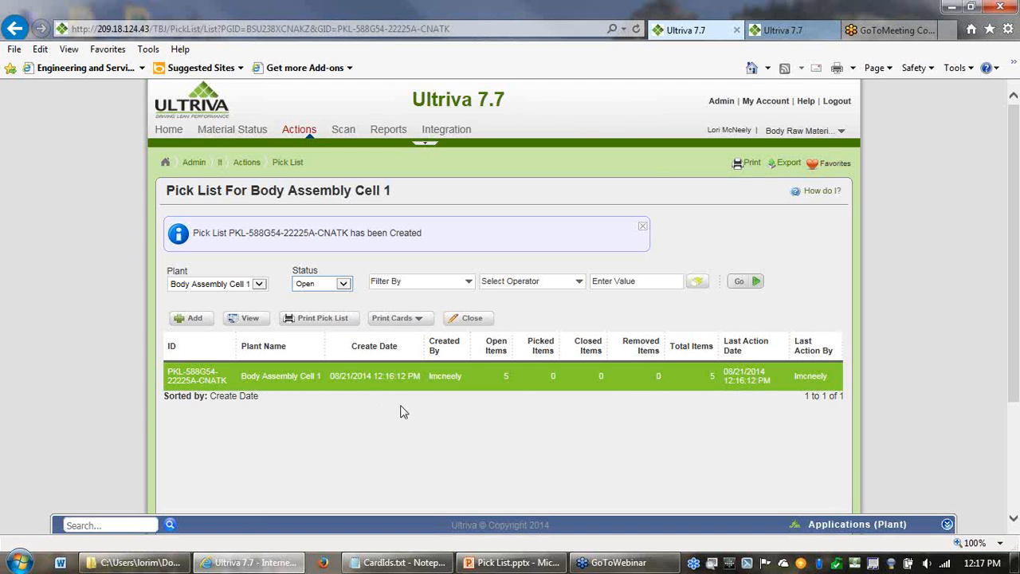
- Open the printable version of the new pick list, review its ID and print options, and minimize its window
{"action": "left_click", "coordinate": [332, 327]}
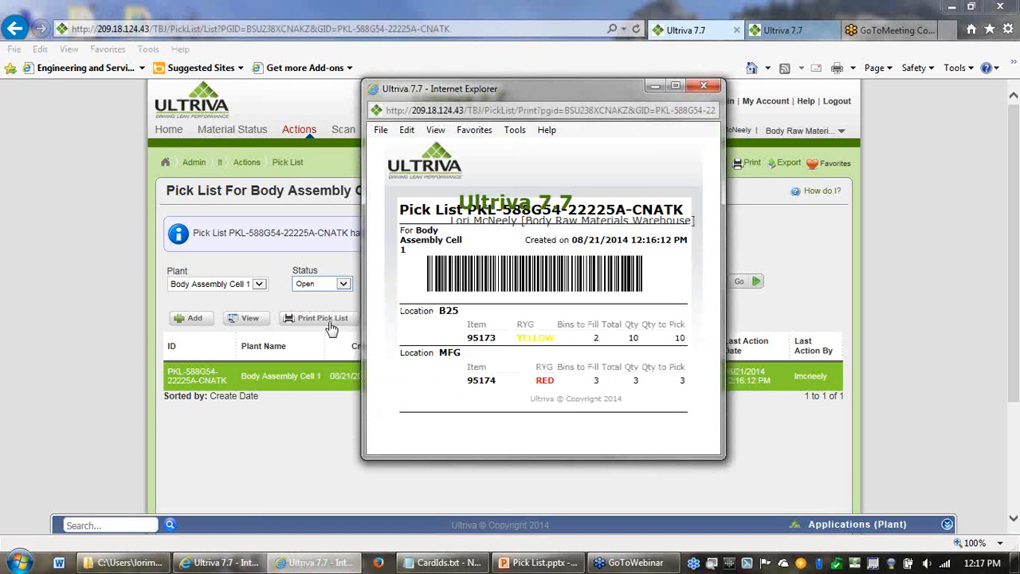
{"action": "left_click", "coordinate": [676, 86]}
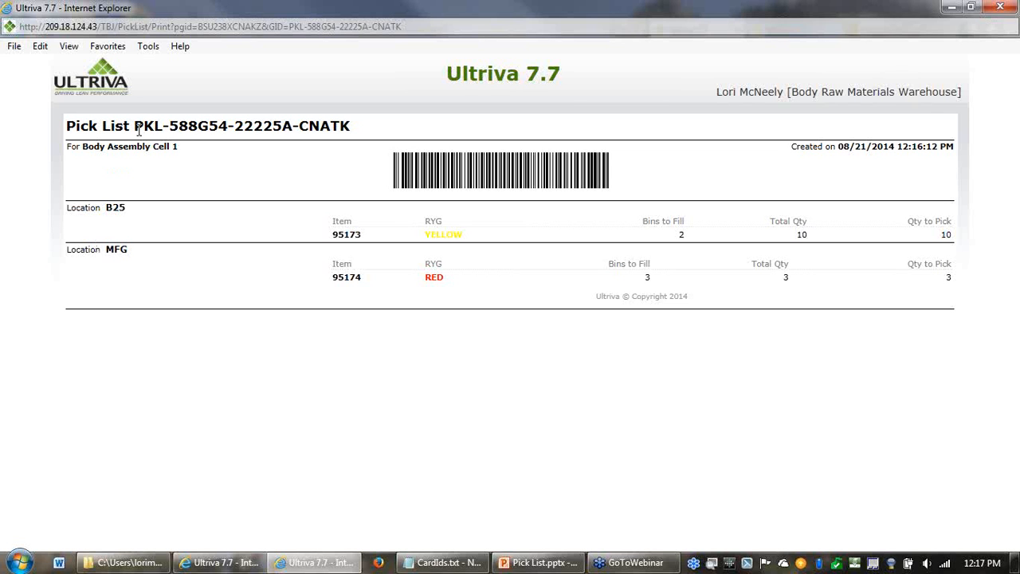
{"action": "left_click_drag", "start_coordinate": [138, 130], "coordinate": [337, 124]}
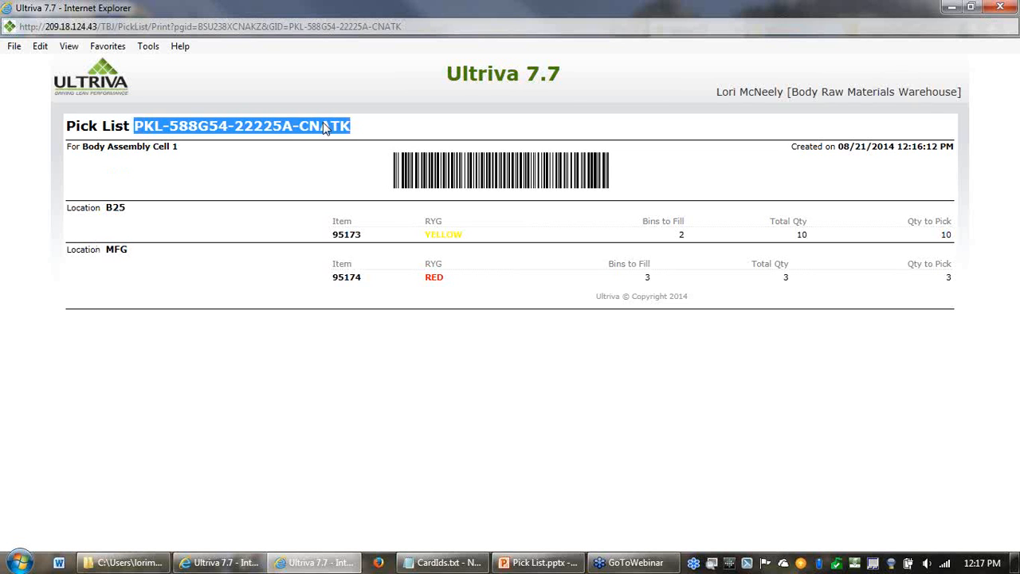
{"action": "left_click", "coordinate": [268, 218]}
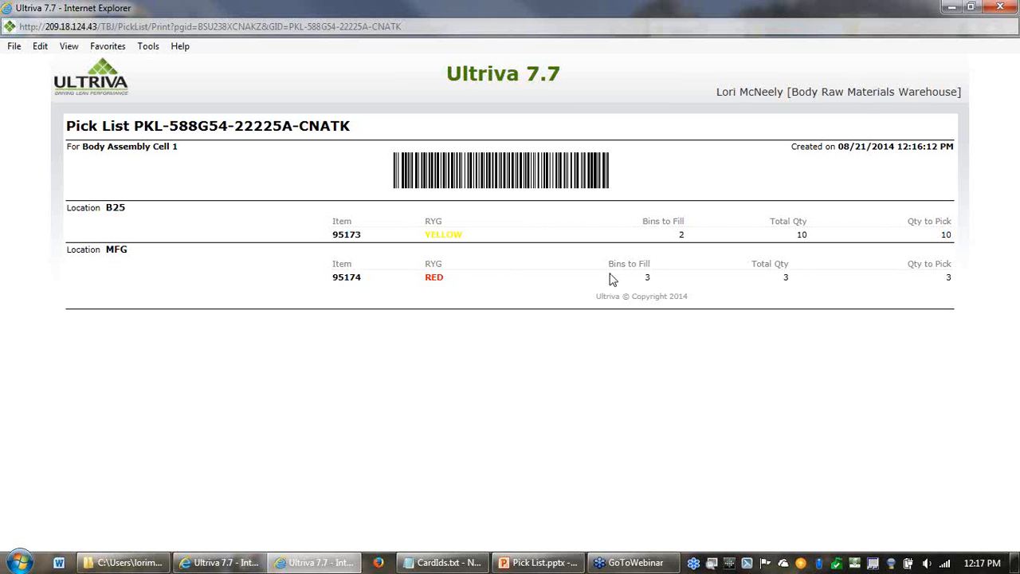
{"action": "left_click", "coordinate": [13, 48]}
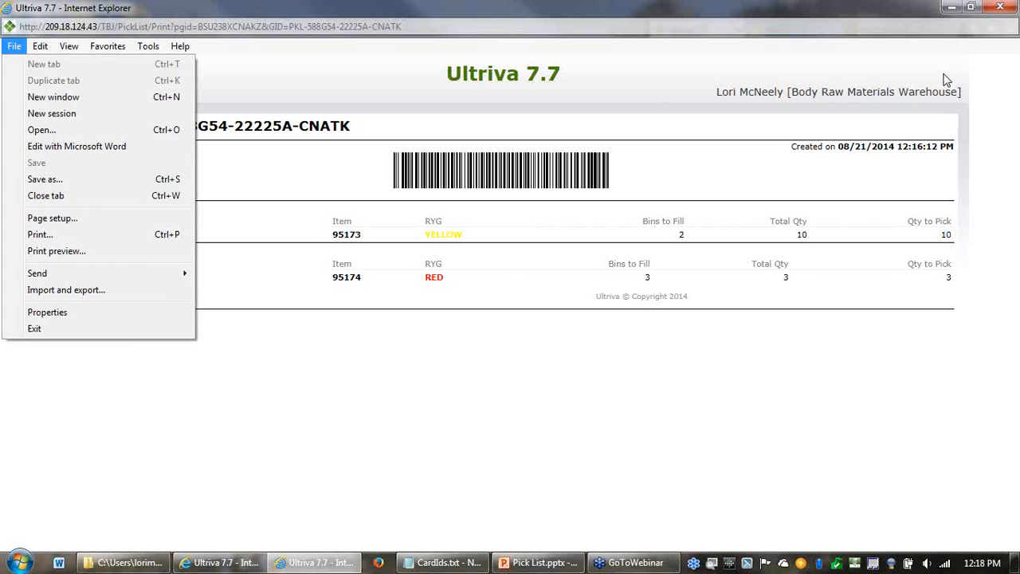
{"action": "left_click", "coordinate": [953, 9]}
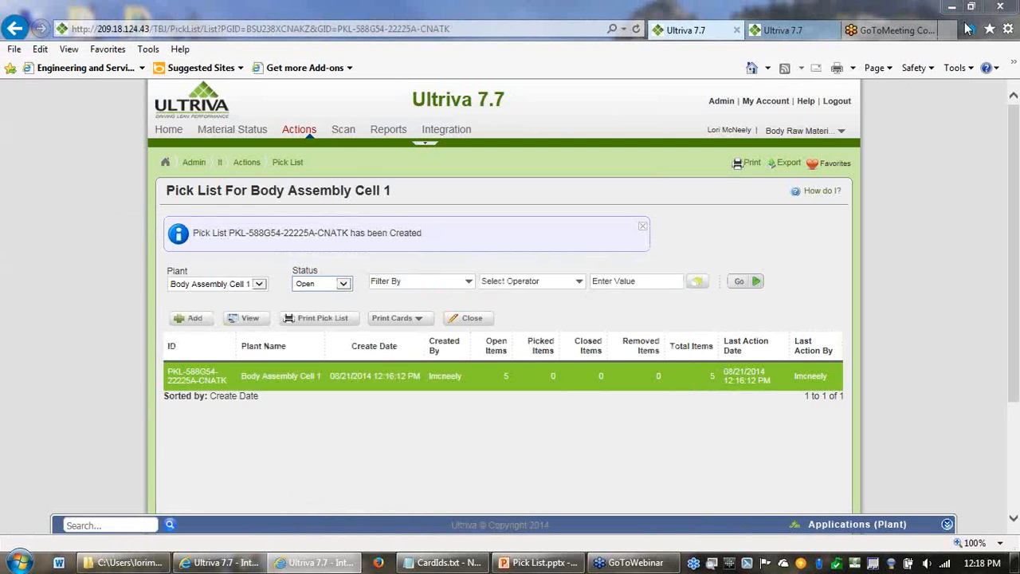
- Print all cards of the new pick list, with the number of copies at the input value of 1
{"action": "left_click", "coordinate": [419, 318]}
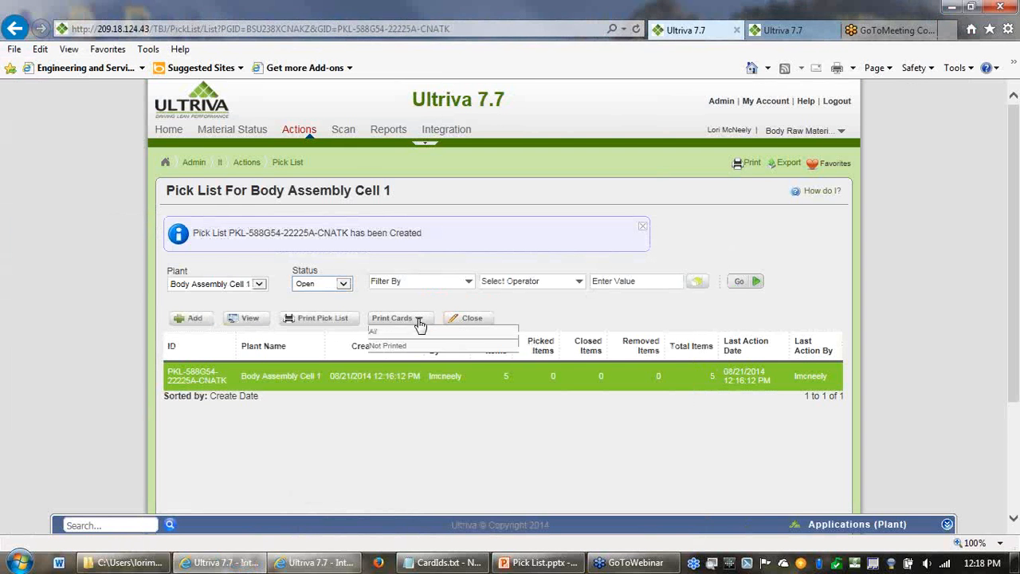
{"action": "left_click", "coordinate": [377, 337]}
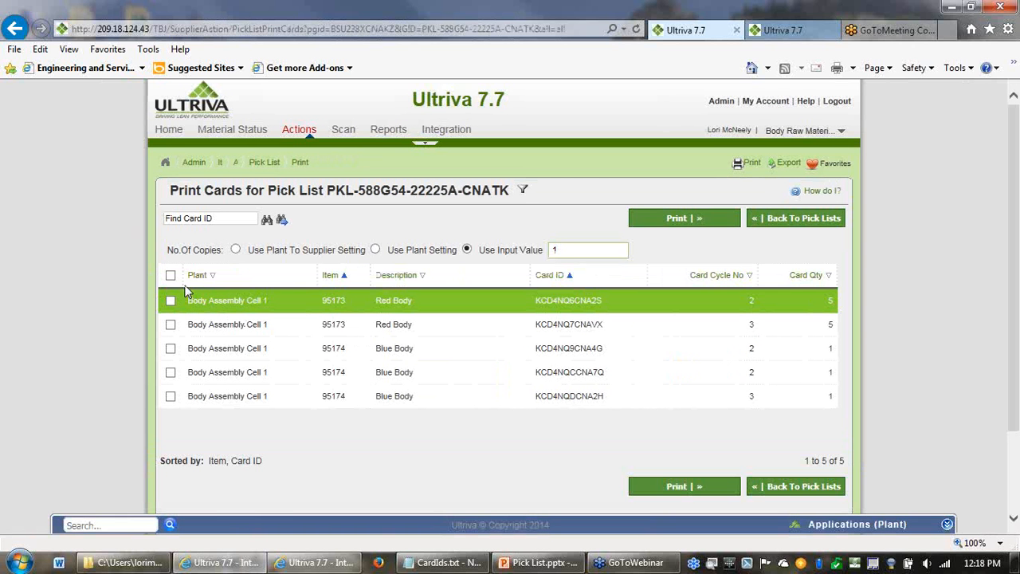
{"action": "left_click", "coordinate": [169, 275]}
{"action": "left_click", "coordinate": [675, 492]}
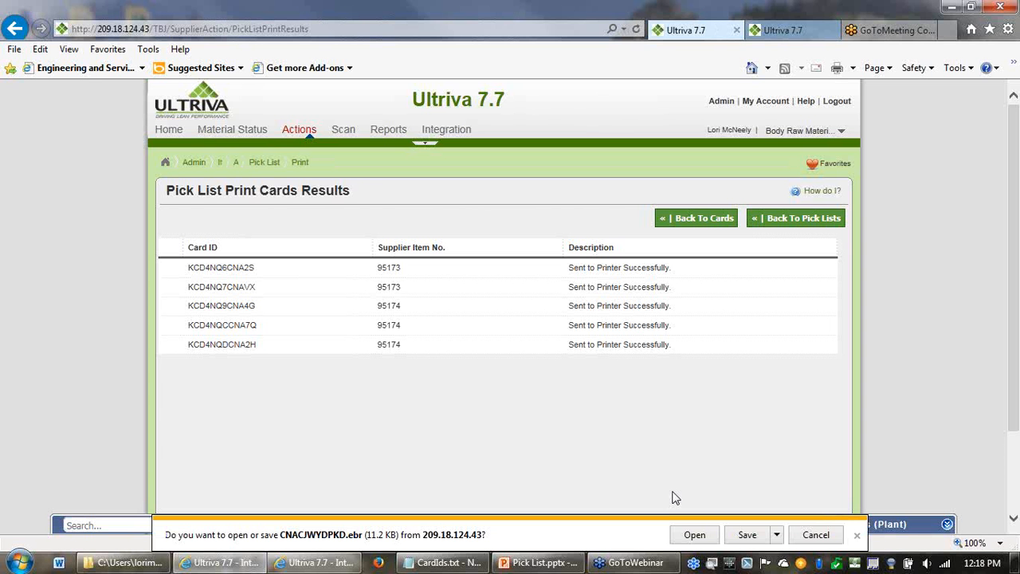
- Open the generated card labels, save them over the existing WebinarLabels2.xps, and return to the pick lists
{"action": "left_click", "coordinate": [694, 535]}
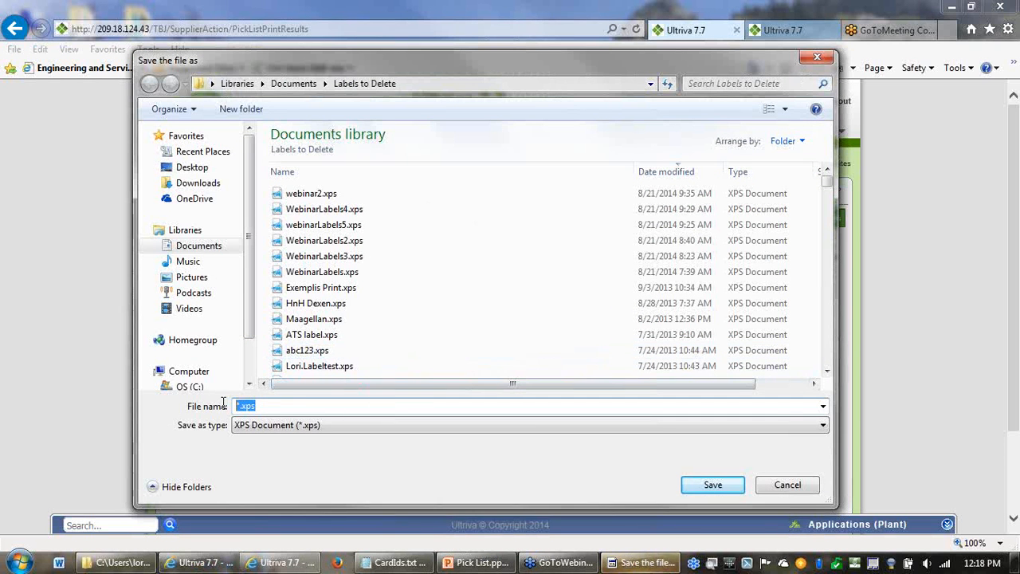
{"action": "type", "text": "web"}
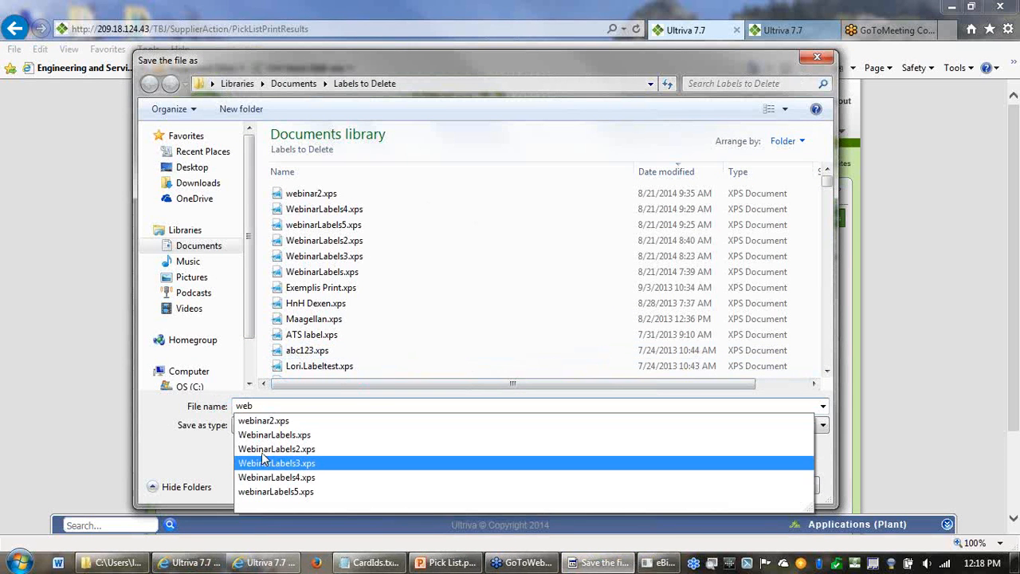
{"action": "left_click", "coordinate": [275, 449]}
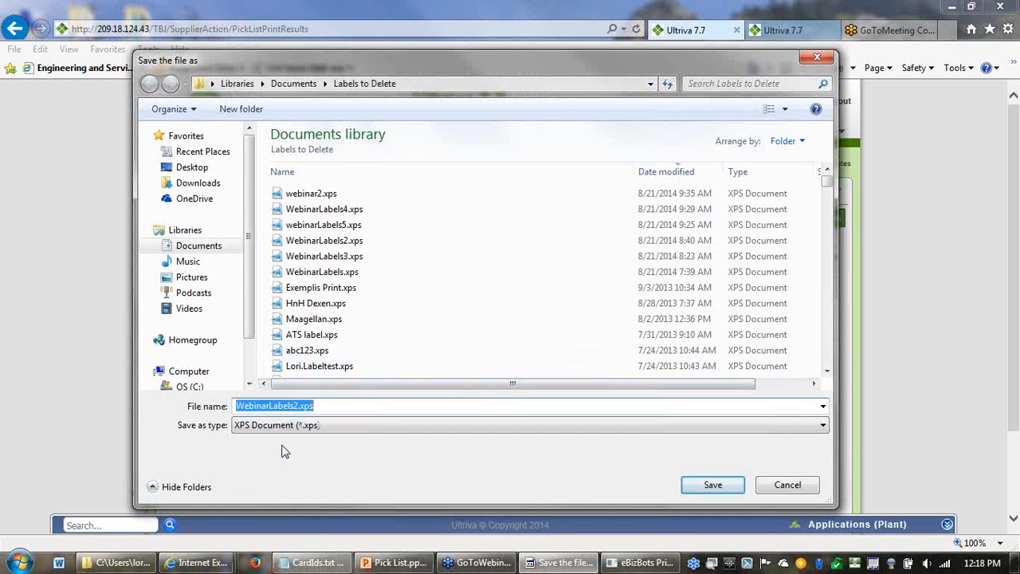
{"action": "left_click", "coordinate": [710, 485]}
{"action": "left_click", "coordinate": [544, 282]}
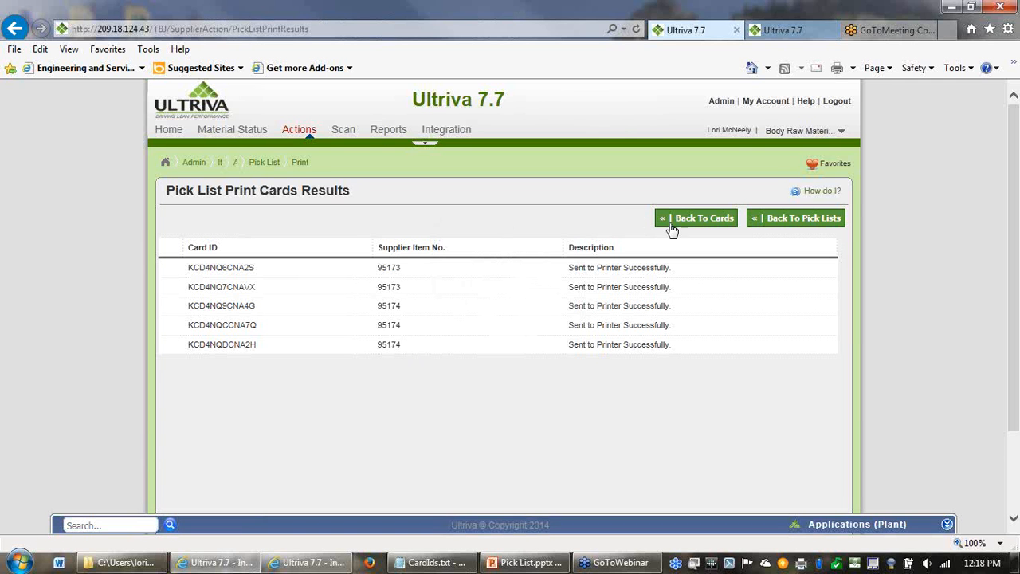
{"action": "left_click", "coordinate": [777, 219]}
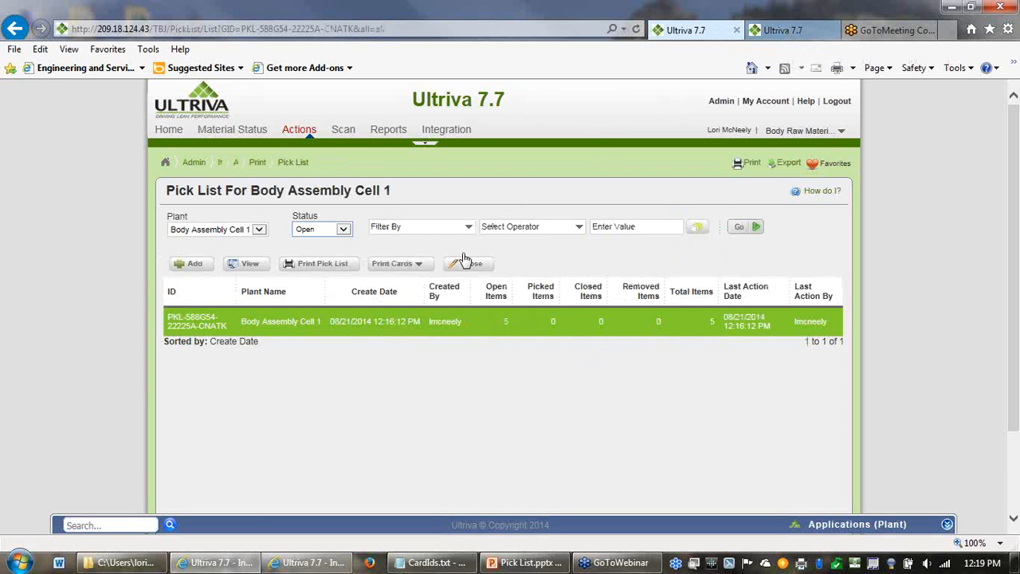
- In the second Ultriva session, open the Pick And Ship scan from the supplier scans
{"action": "left_click", "coordinate": [787, 32]}
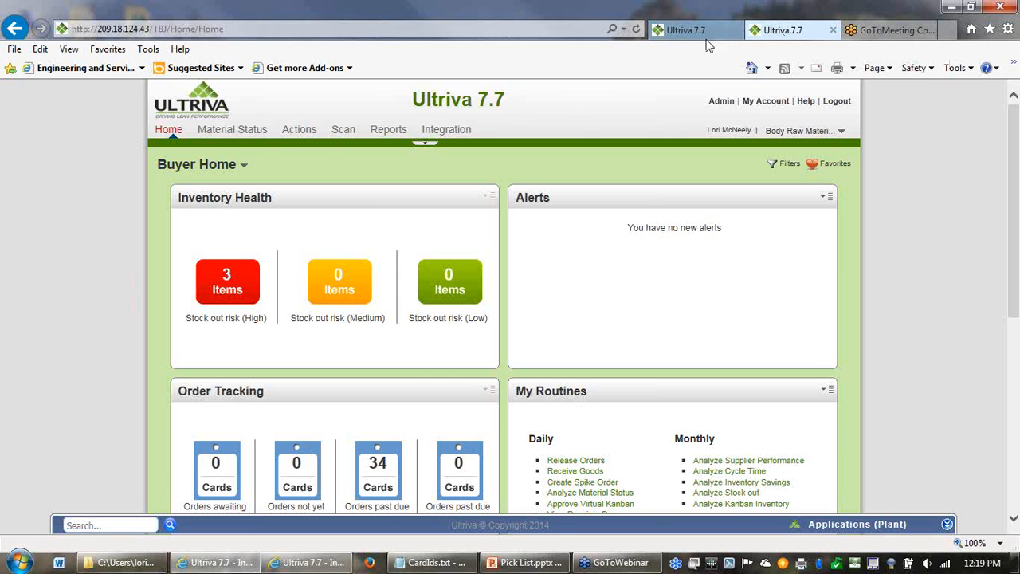
{"action": "left_click", "coordinate": [299, 132]}
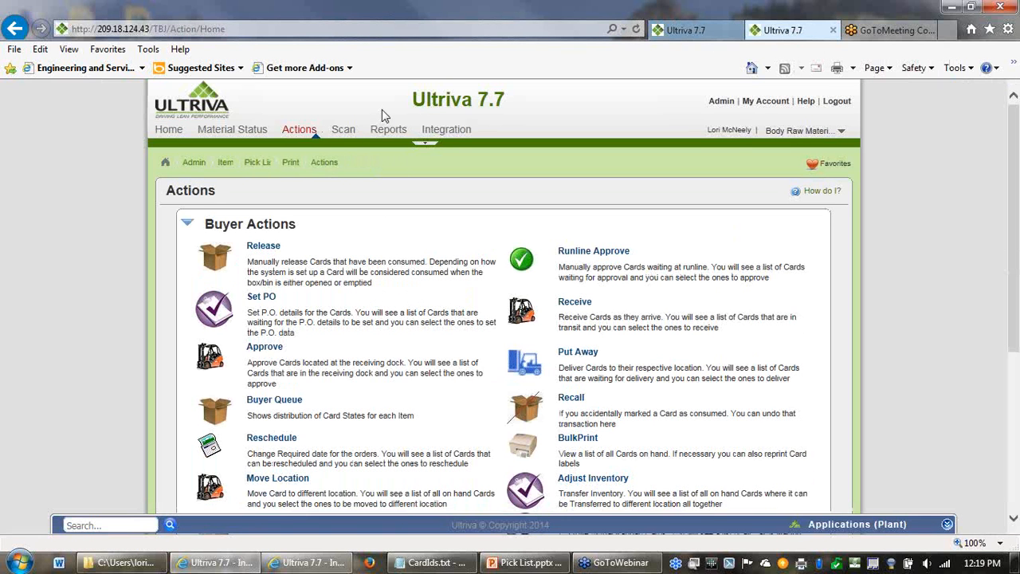
{"action": "left_click", "coordinate": [345, 130]}
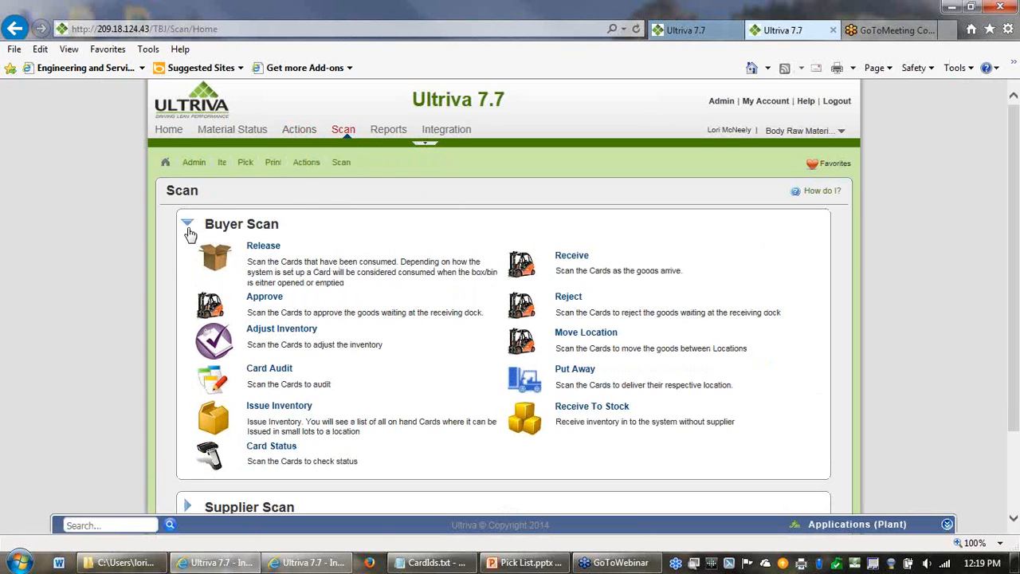
{"action": "left_click", "coordinate": [188, 225]}
{"action": "left_click", "coordinate": [253, 269]}
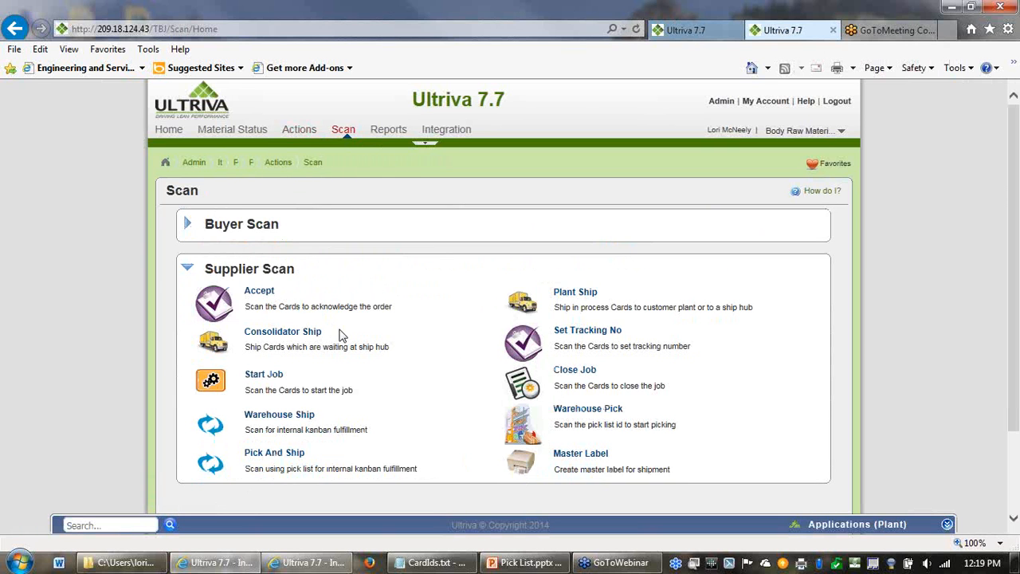
{"action": "left_click", "coordinate": [274, 456]}
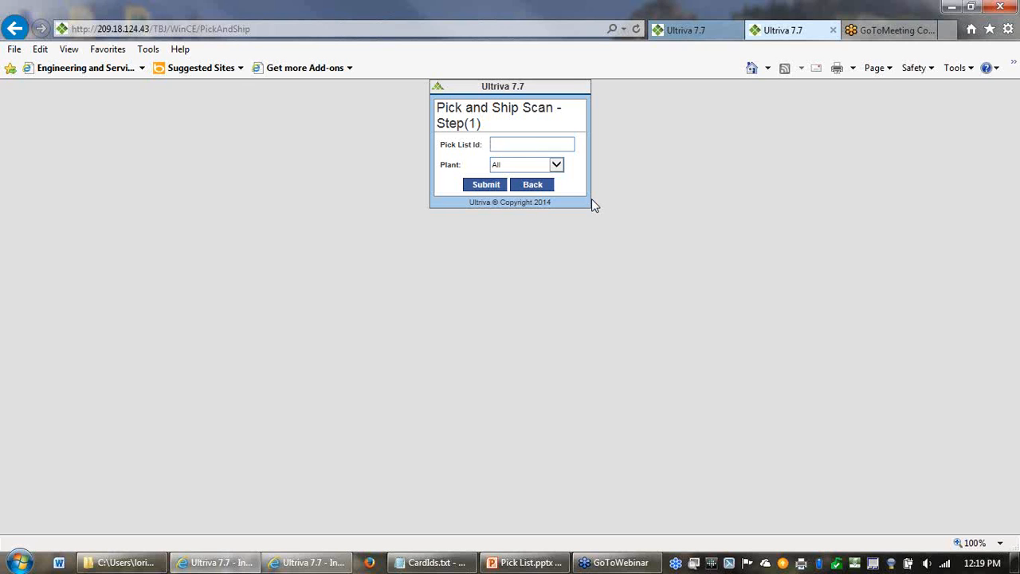
- Submit pick list ID PKL-588G54-22225A-CNATK with the plant left at All in the pick and ship scan
{"action": "type", "text": "54-22225A-CNATK"}
{"action": "left_click_drag", "start_coordinate": [488, 145], "coordinate": [439, 146]}
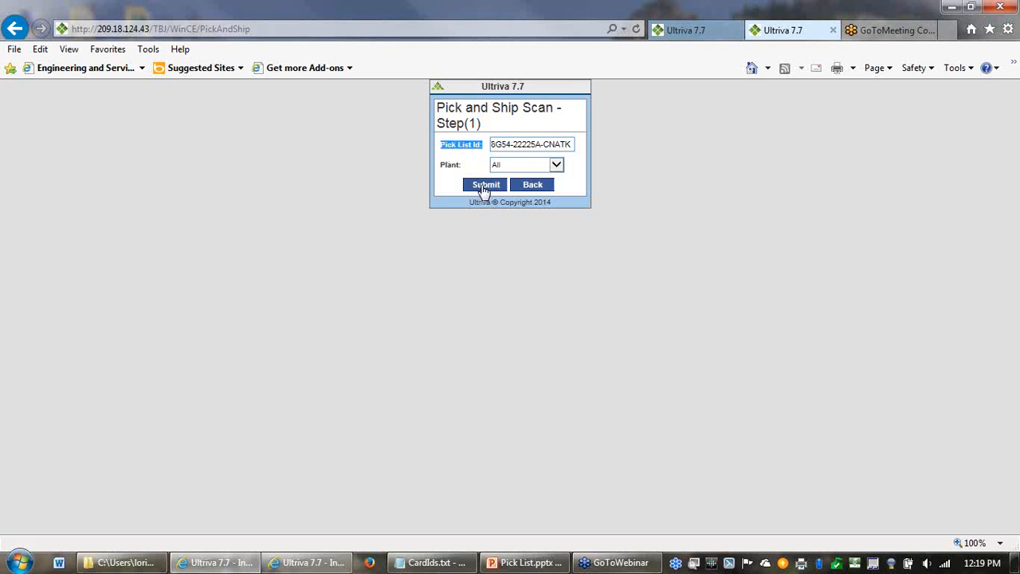
{"action": "left_click", "coordinate": [487, 185]}
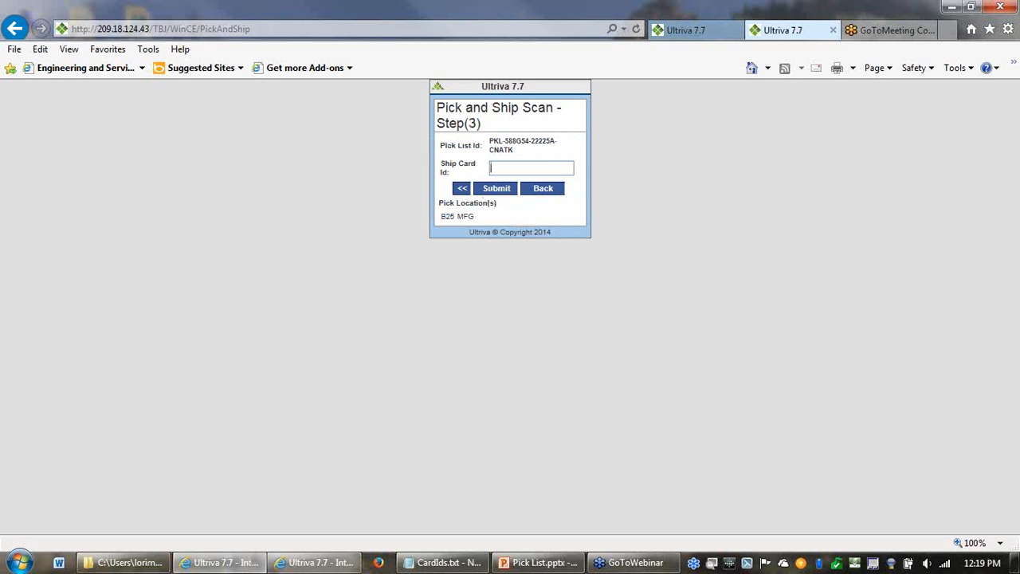
- Try to submit the ship card ID beginning with KCD4NQBCNAYM-002 for the pick list
{"action": "key", "text": "alt+Tab"}
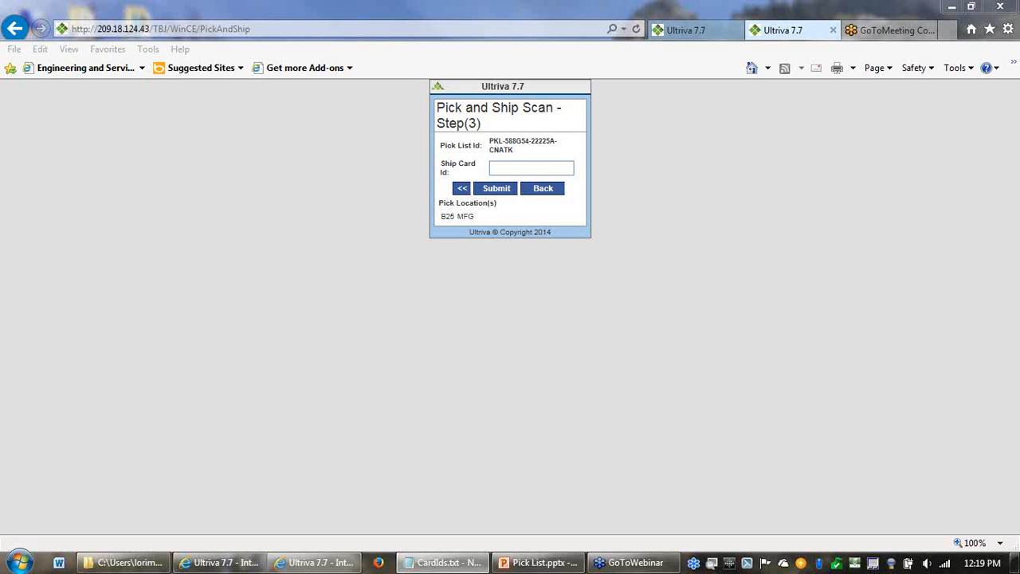
{"action": "left_click", "coordinate": [510, 165]}
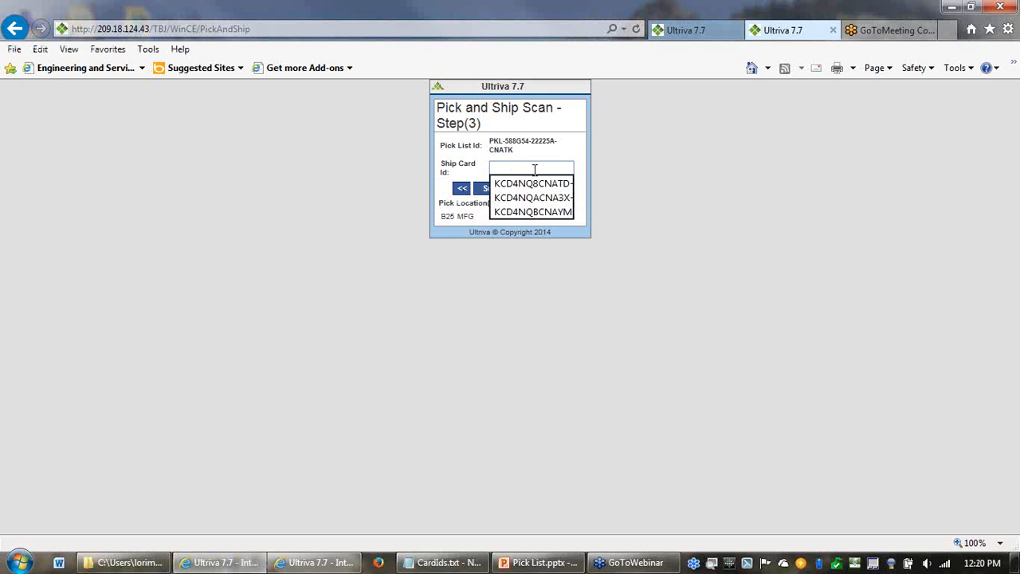
{"action": "key", "text": "ctrl+v"}
{"action": "left_click", "coordinate": [636, 193]}
{"action": "left_click", "coordinate": [497, 189]}
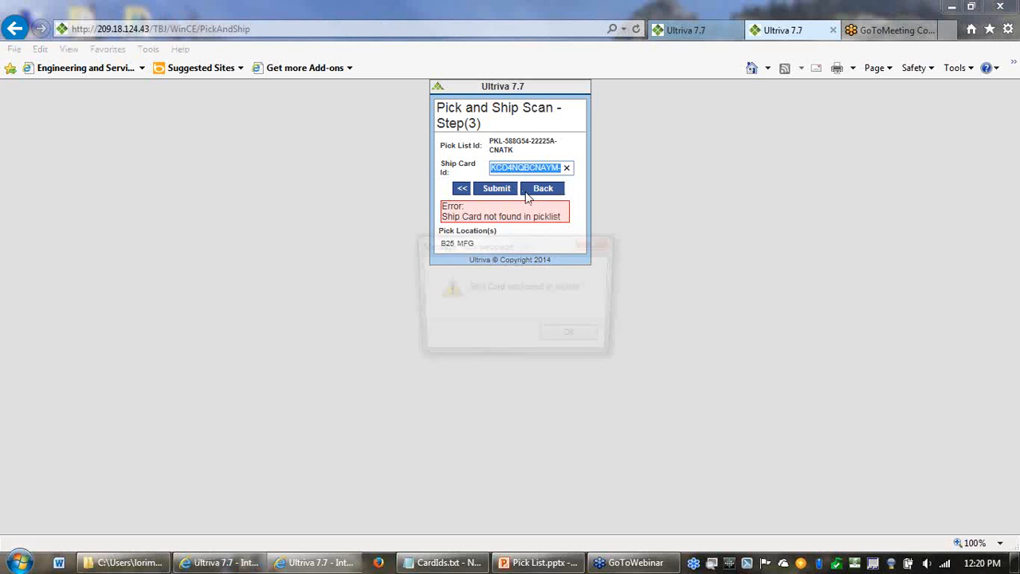
{"action": "left_click", "coordinate": [570, 341]}
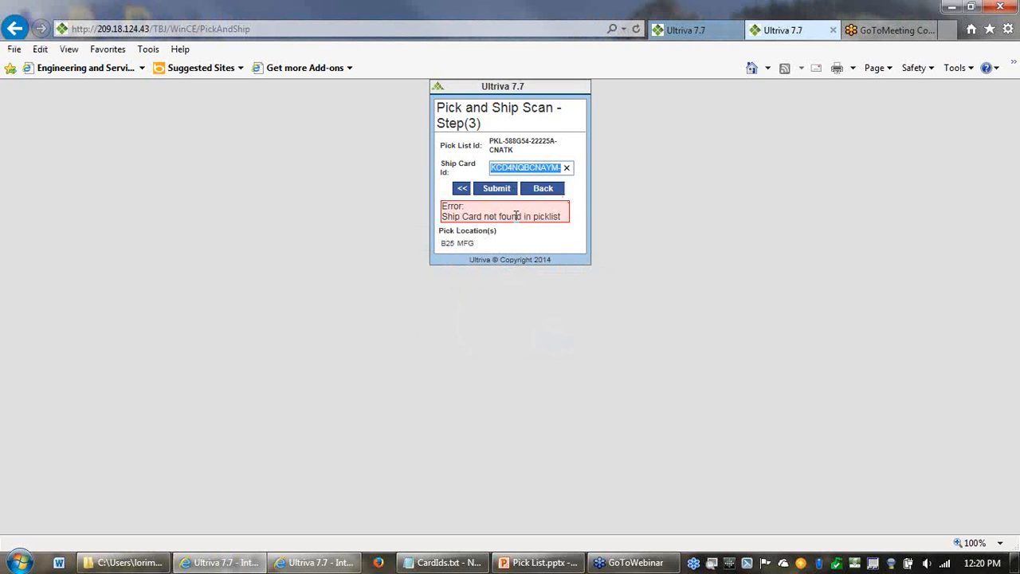
{"action": "left_click", "coordinate": [579, 246]}
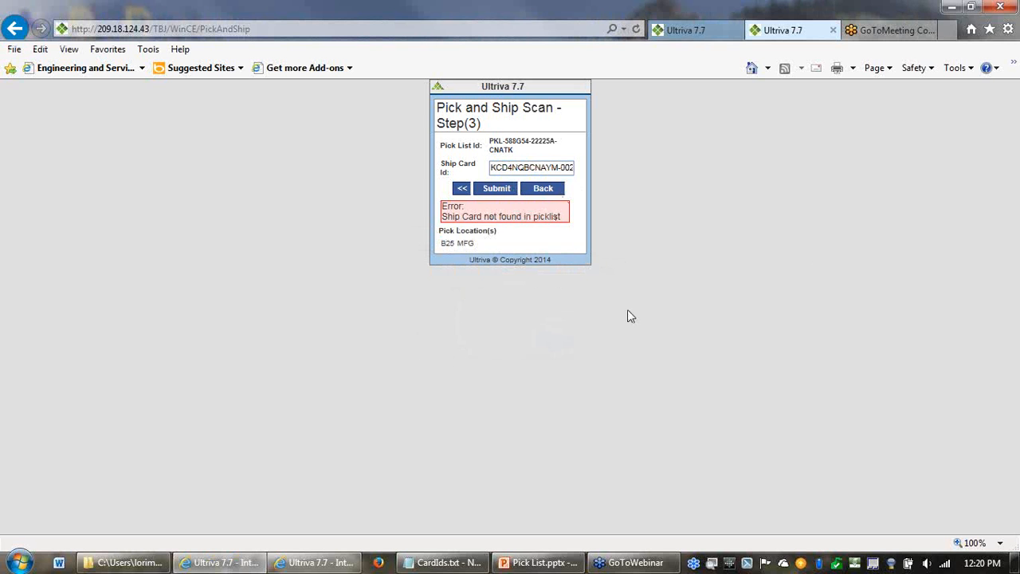
- Copy the card ID KCD 4NQ DCN A2H - 003 - 0 from the WebinarLabels2.xps label into the ship card ID
{"action": "key", "text": "alt+Tab"}
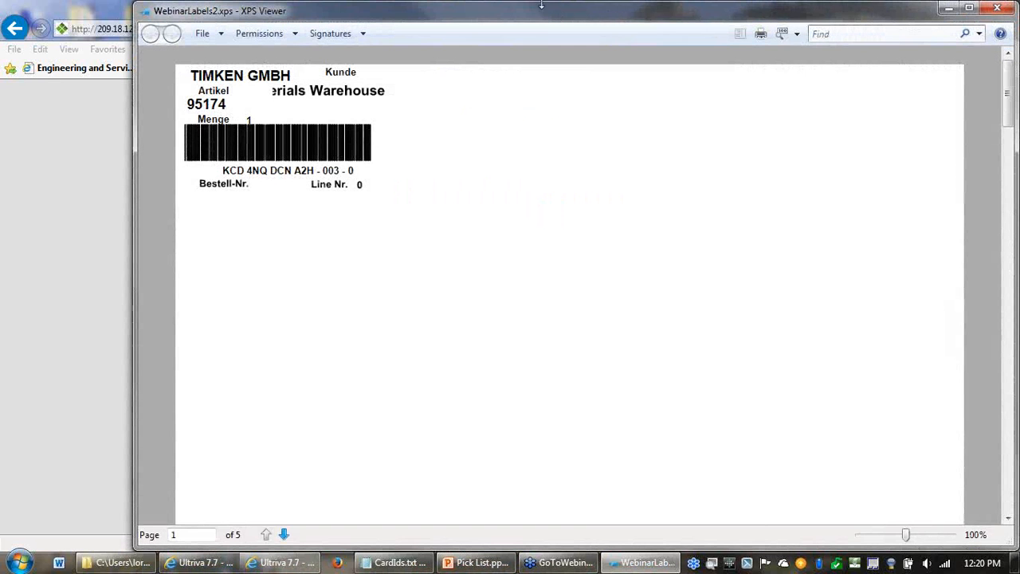
{"action": "left_click_drag", "start_coordinate": [548, 21], "coordinate": [1019, 21]}
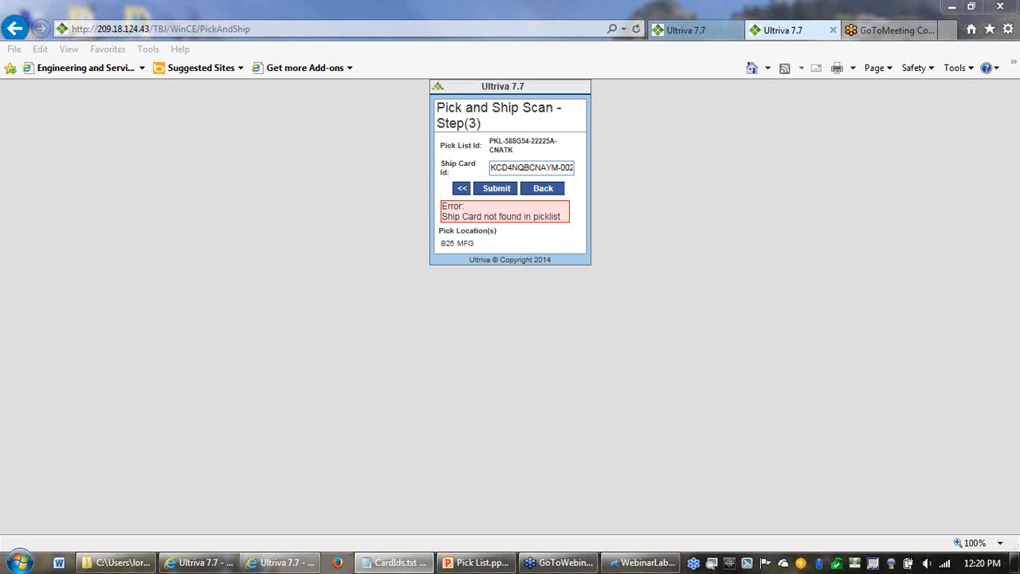
{"action": "key", "text": "alt+Tab"}
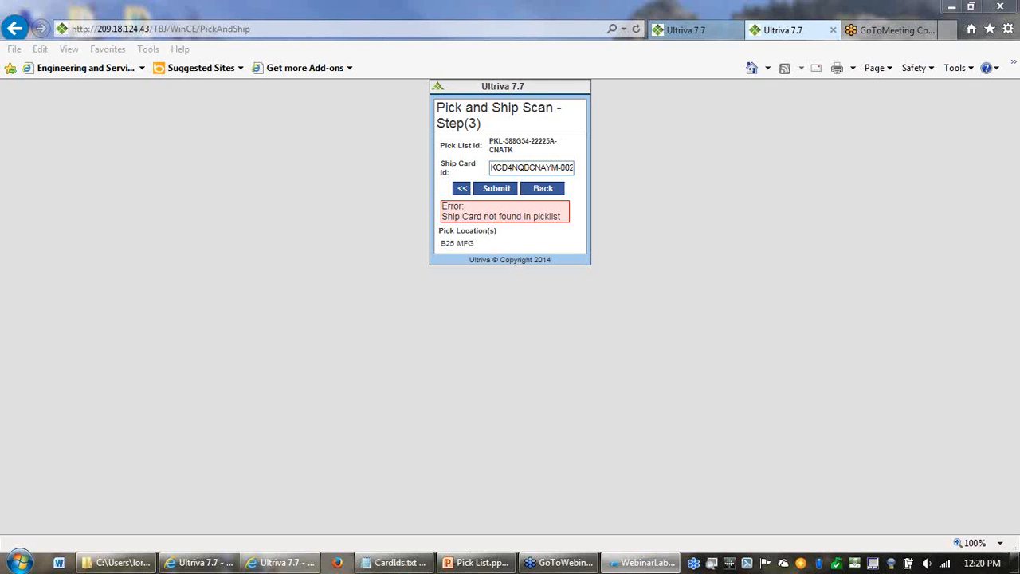
{"action": "left_click", "coordinate": [533, 166]}
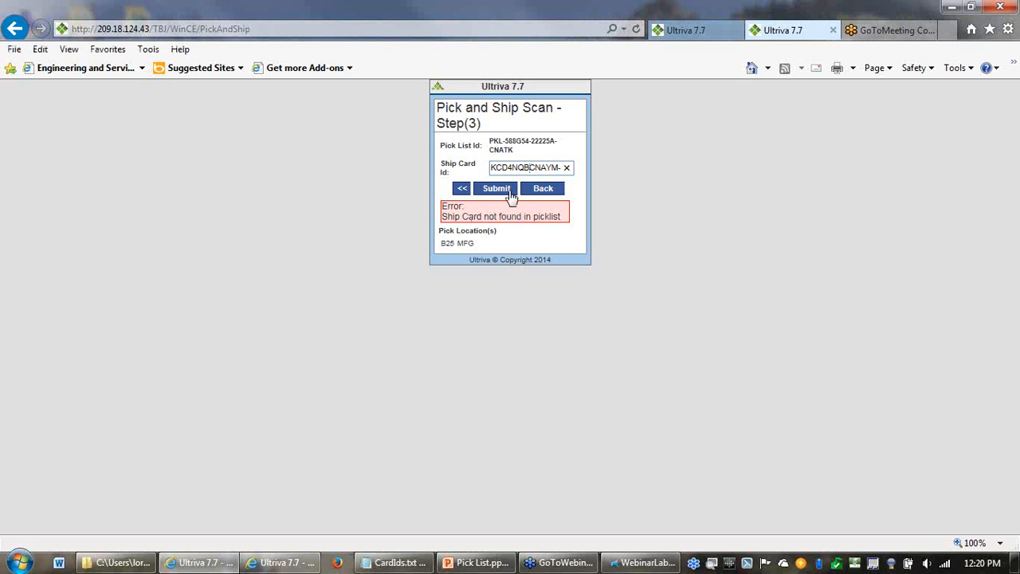
{"action": "double_click", "coordinate": [534, 172]}
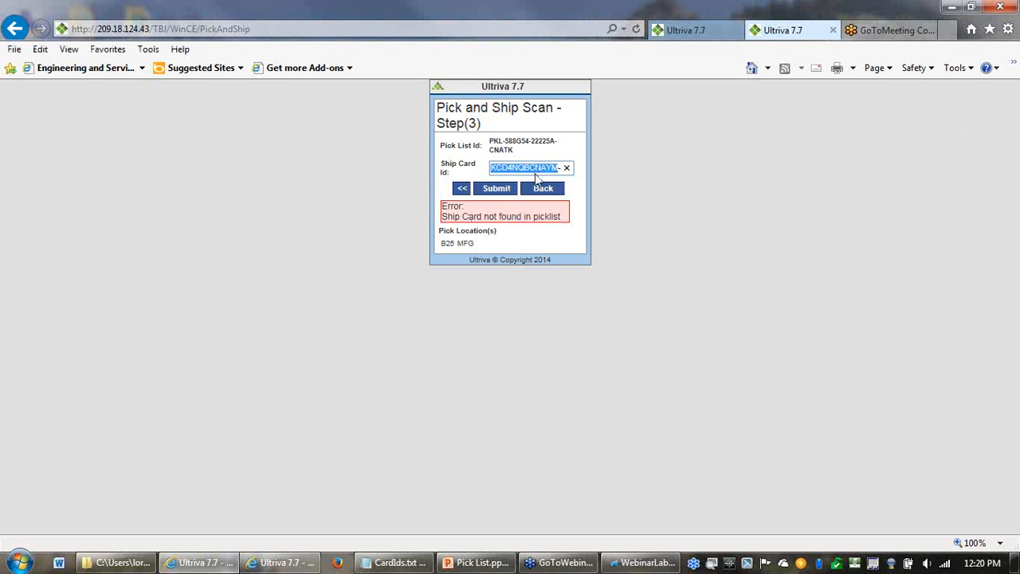
{"action": "key", "text": "ctrl+v"}
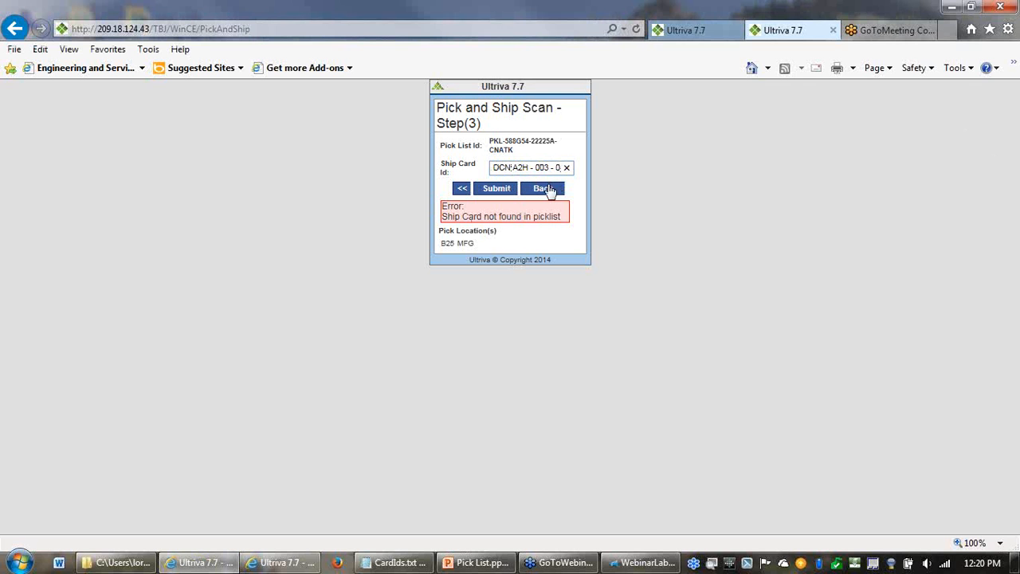
- Try to remove the spaces from the pasted ship card ID
{"action": "key", "text": "Delete"}
{"action": "key", "text": "BackSpace"}
{"action": "key", "text": "Right"}
{"action": "key", "text": "Right"}
{"action": "key", "text": "BackSpace"}
{"action": "key", "text": "Right"}
{"action": "key", "text": "Right"}
{"action": "key", "text": "Right"}
{"action": "key", "text": "Right"}
{"action": "key", "text": "BackSpace"}
{"action": "key", "text": "Right"}
{"action": "key", "text": "Right"}
{"action": "key", "text": "BackSpace"}
{"action": "key", "text": "End"}
{"action": "key", "text": "Home"}
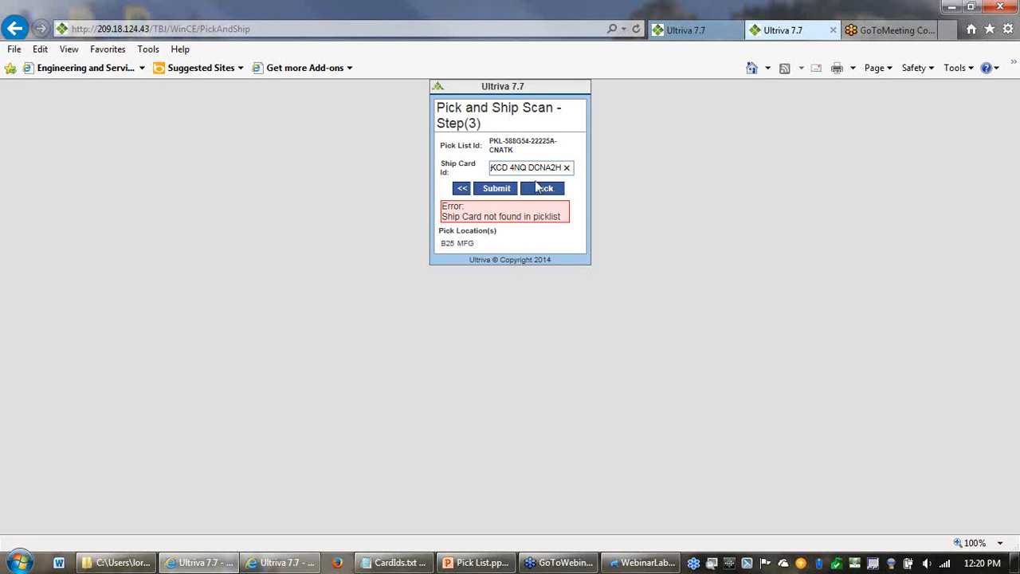
- Replace the whole ship card ID with the copied label ID, correct it to KCD4NQDCNA2H - 003 - 0, and submit it
{"action": "key", "text": "shift+End"}
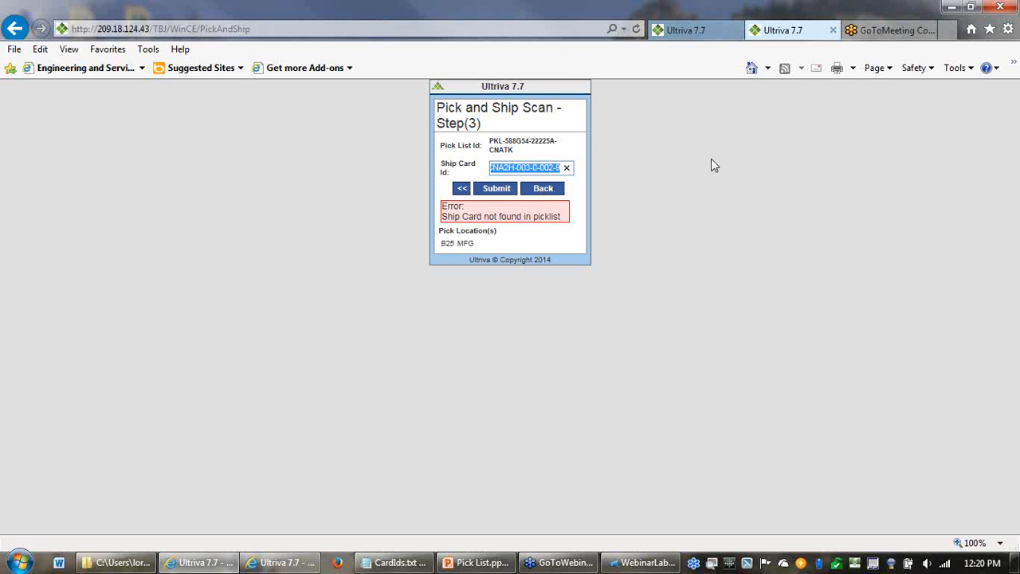
{"action": "key", "text": "ctrl+v"}
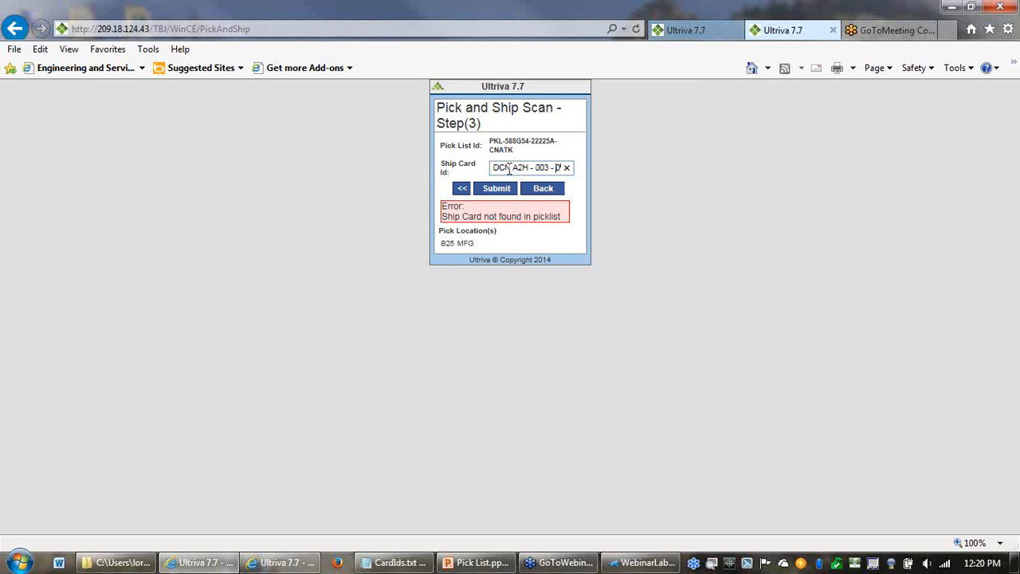
{"action": "key", "text": "Left"}
{"action": "key", "text": "Left"}
{"action": "key", "text": "Left"}
{"action": "key", "text": "Left"}
{"action": "key", "text": "Left"}
{"action": "key", "text": "Left"}
{"action": "key", "text": "Left"}
{"action": "key", "text": "Left"}
{"action": "key", "text": "Left"}
{"action": "key", "text": "Left"}
{"action": "key", "text": "Left"}
{"action": "key", "text": "Left"}
{"action": "key", "text": "Left"}
{"action": "key", "text": "Left"}
{"action": "key", "text": "Left"}
{"action": "key", "text": "Left"}
{"action": "key", "text": "Left"}
{"action": "key", "text": "Left"}
{"action": "key", "text": "Left"}
{"action": "key", "text": "Left"}
{"action": "key", "text": "Right"}
{"action": "key", "text": "Right"}
{"action": "key", "text": "BackSpace"}
{"action": "left_click", "coordinate": [527, 168]}
{"action": "key", "text": "BackSpace"}
{"action": "type", "text": "Q"}
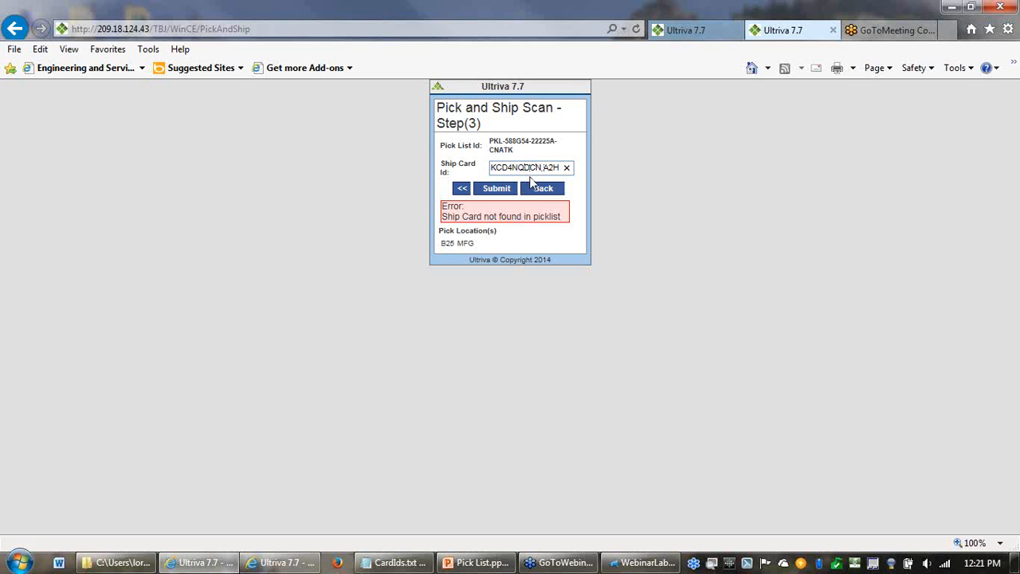
{"action": "left_click", "coordinate": [502, 195]}
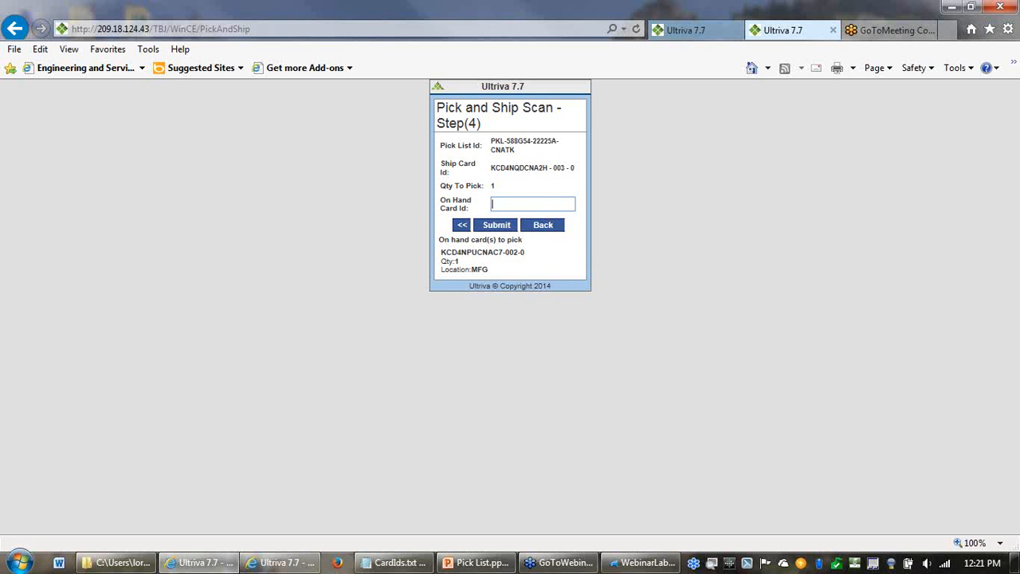
- Enter the suggested on hand card KCD4NPUCNAC7-002-0 and submit it to ship the card
{"action": "key", "text": "alt+Tab"}
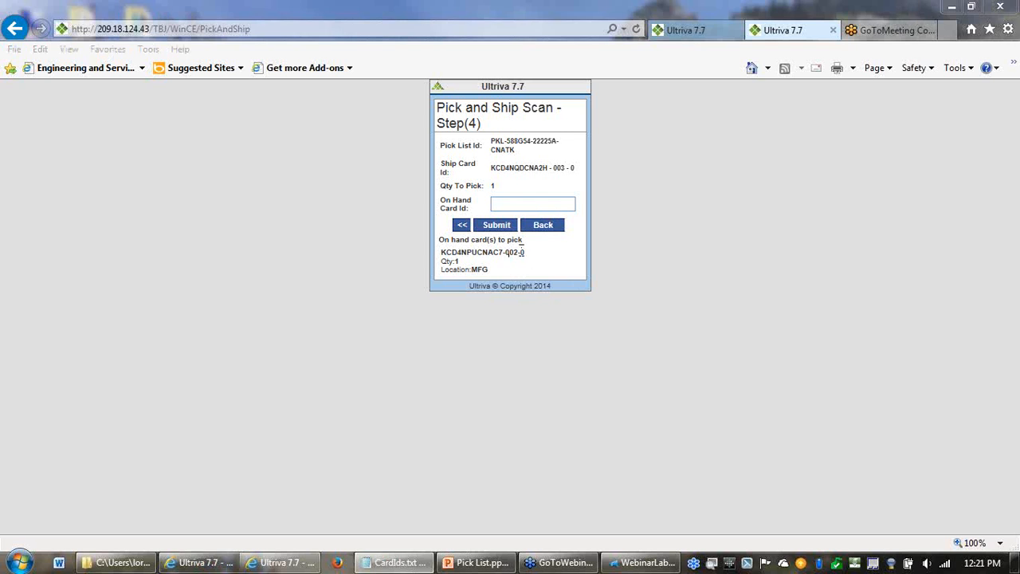
{"action": "left_click_drag", "start_coordinate": [526, 257], "coordinate": [462, 260]}
{"action": "key", "text": "ctrl+c"}
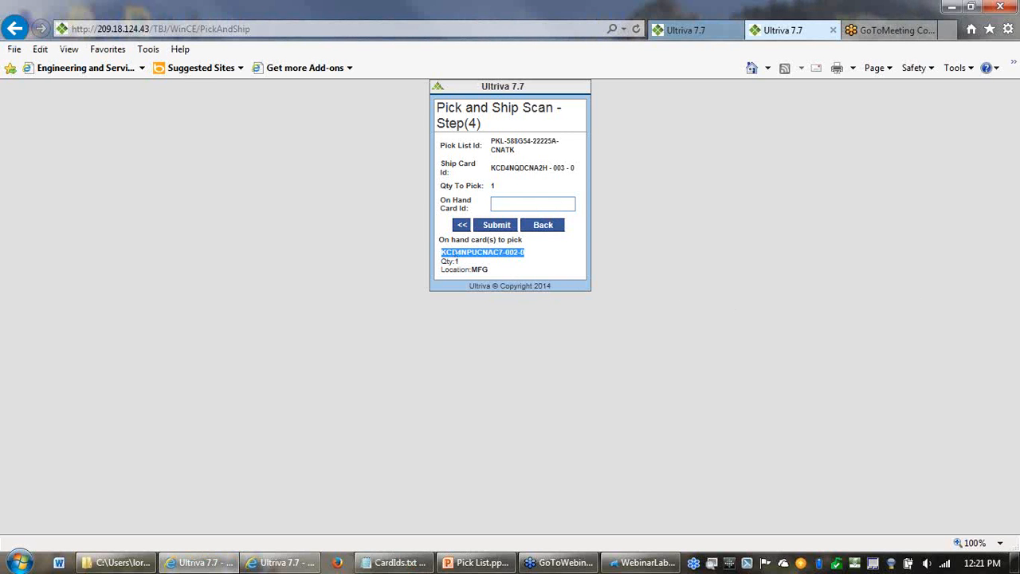
{"action": "key", "text": "alt+Tab"}
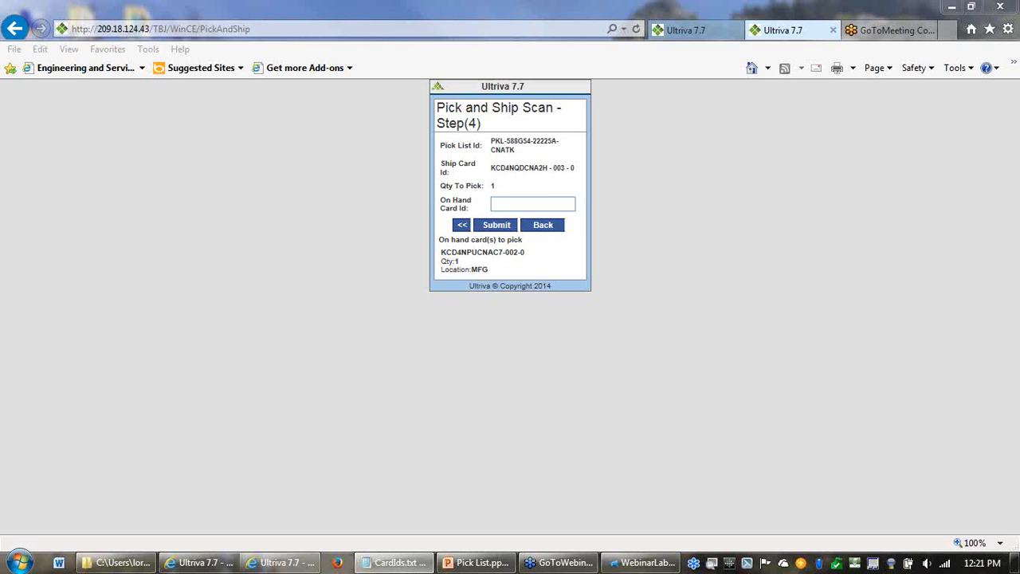
{"action": "left_click", "coordinate": [516, 205]}
{"action": "key", "text": "ctrl+v"}
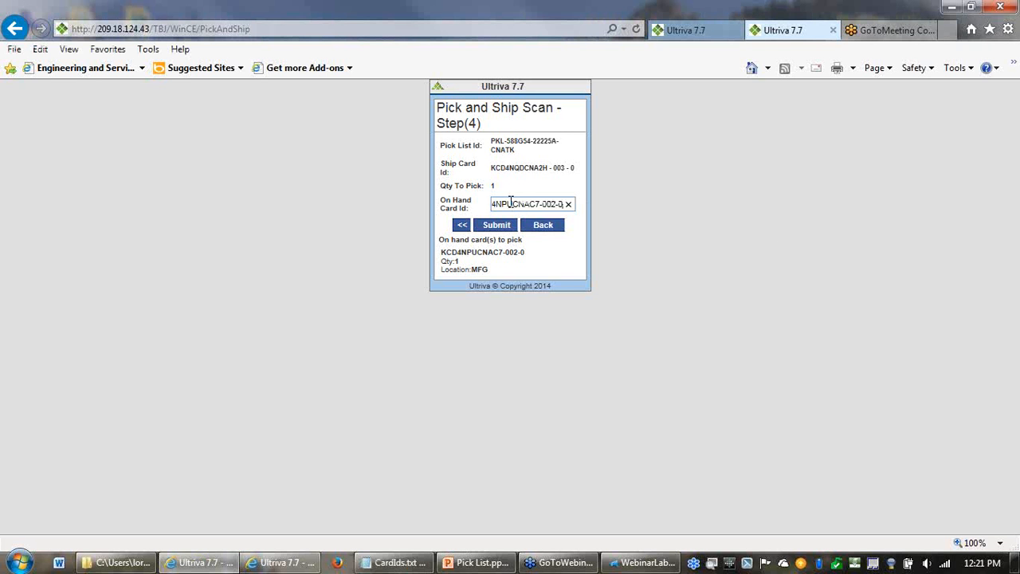
{"action": "left_click", "coordinate": [487, 227]}
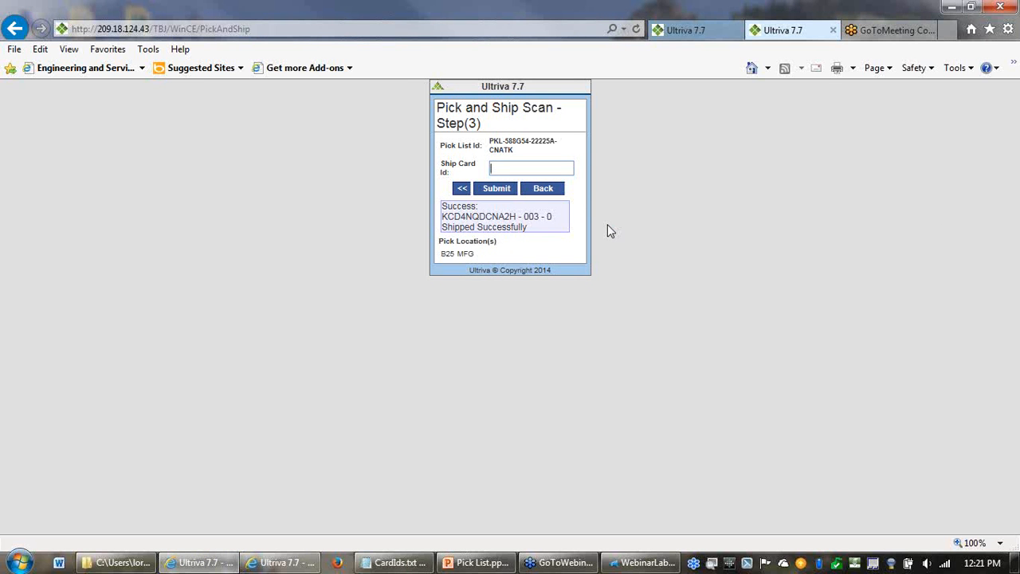
- Return to the Body Assembly Cell 1 pick list and refresh it to check its open and picked items
{"action": "left_click", "coordinate": [694, 35]}
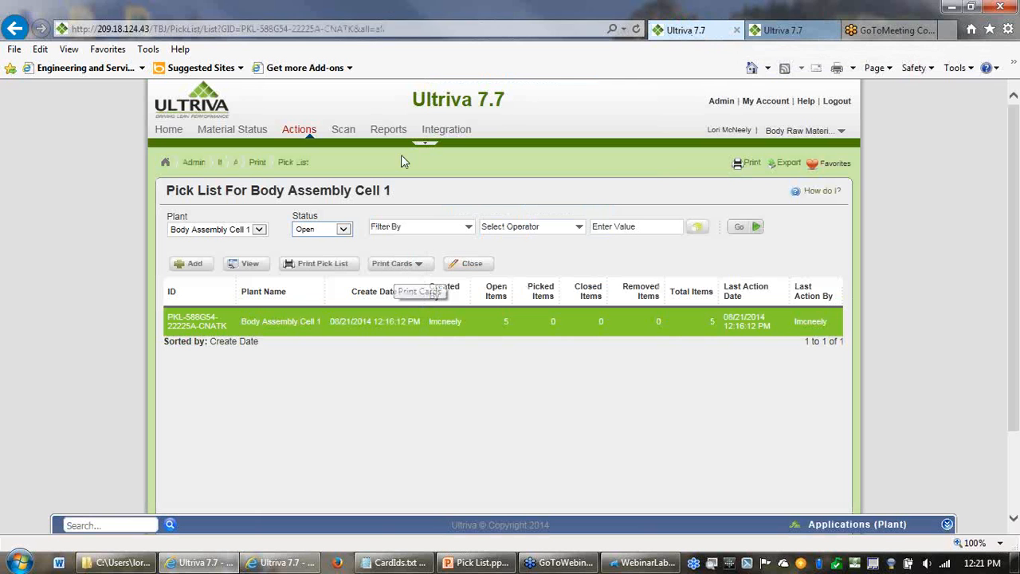
{"action": "left_click", "coordinate": [635, 30]}
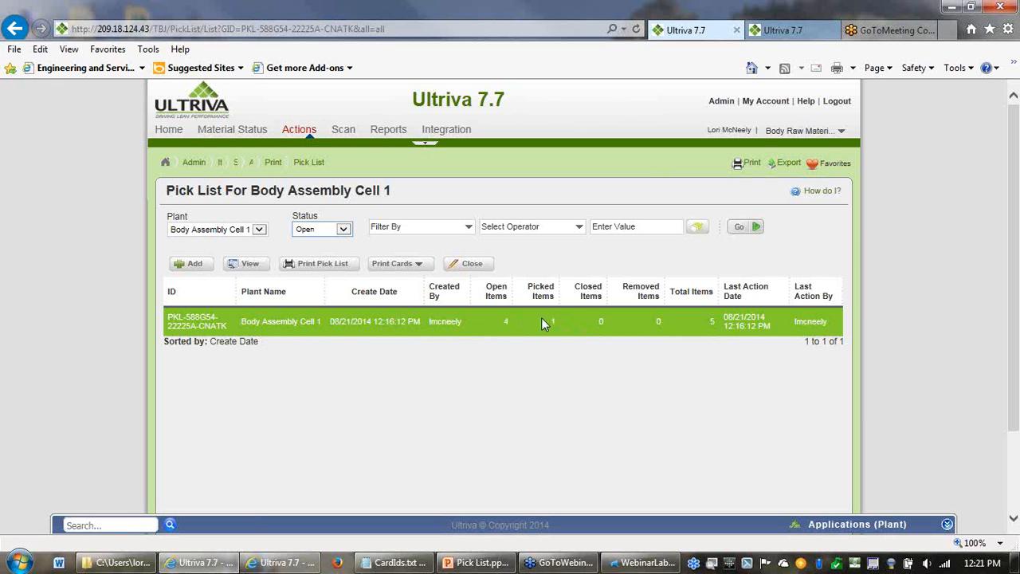
- Open the pick list's details and expand every ship card to compare its allocated, picked and balance quantities
{"action": "left_click", "coordinate": [246, 268]}
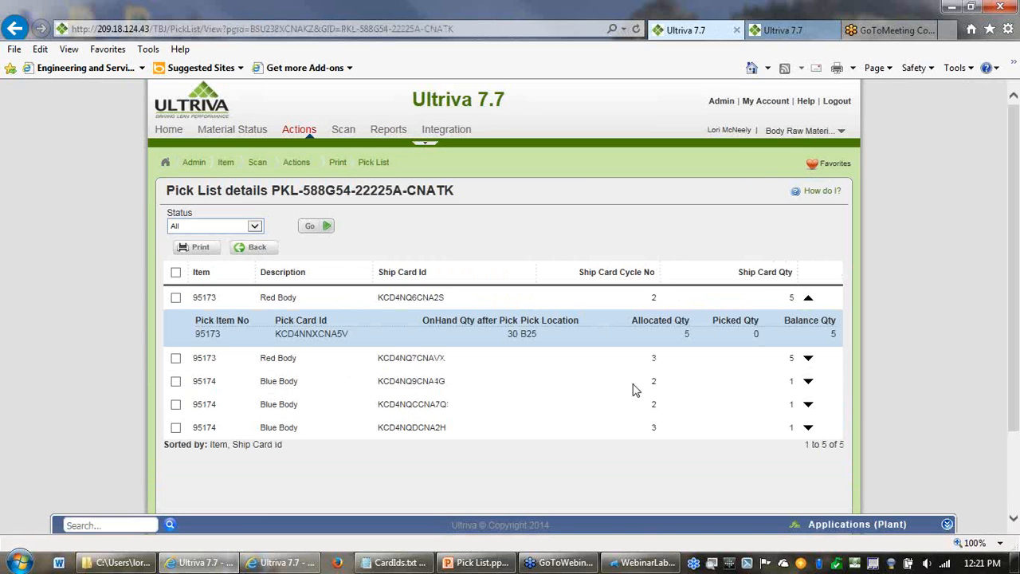
{"action": "left_click", "coordinate": [809, 360]}
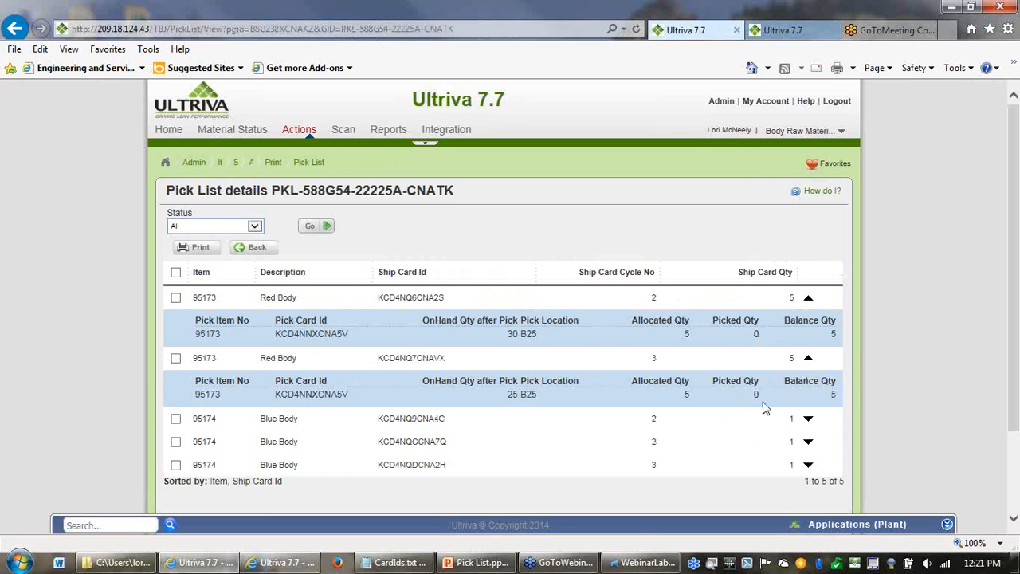
{"action": "left_click", "coordinate": [807, 420]}
{"action": "scroll", "coordinate": [806, 414], "scroll_direction": "down", "scroll_amount": 2}
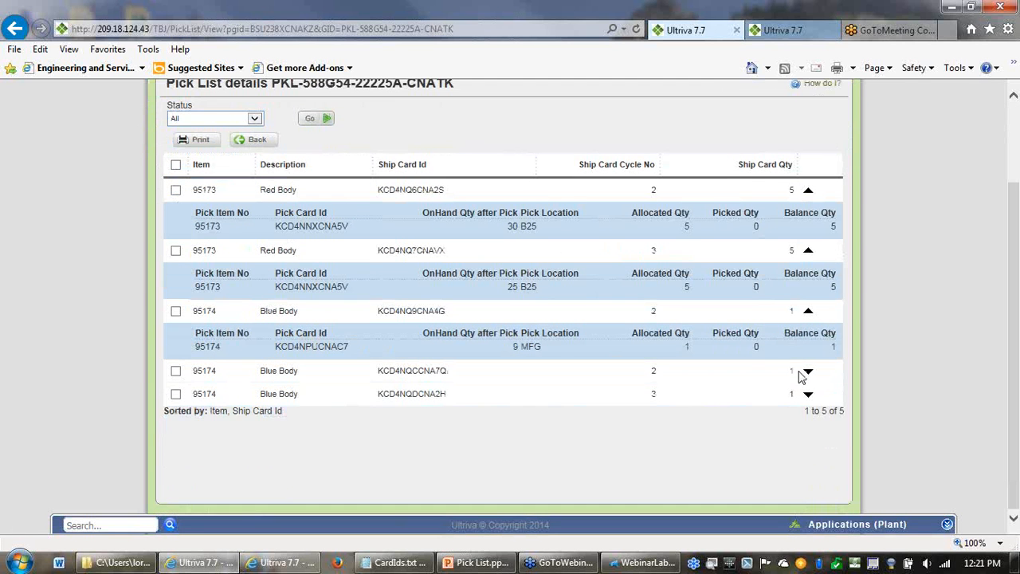
{"action": "left_click", "coordinate": [807, 372]}
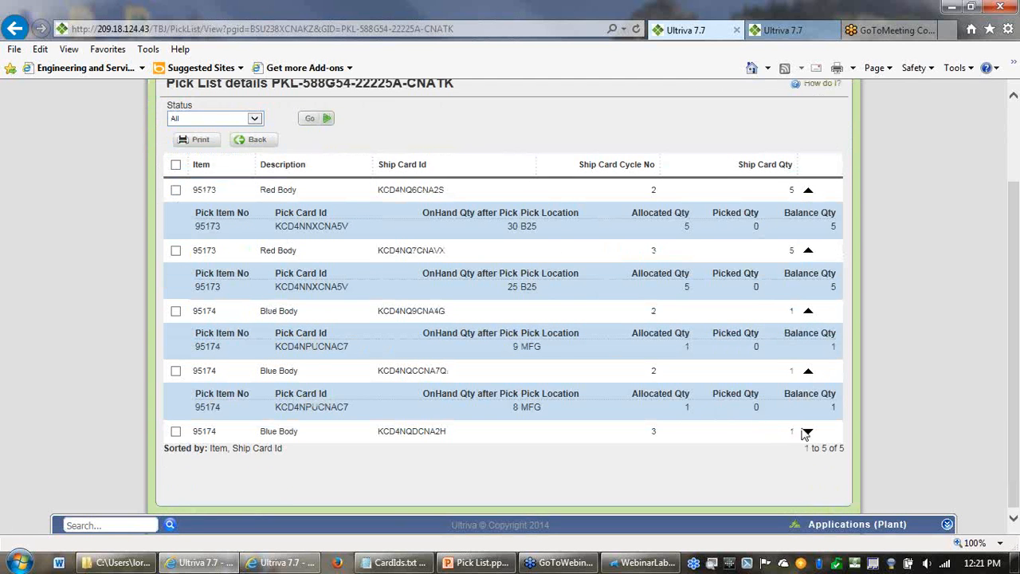
{"action": "left_click", "coordinate": [807, 432]}
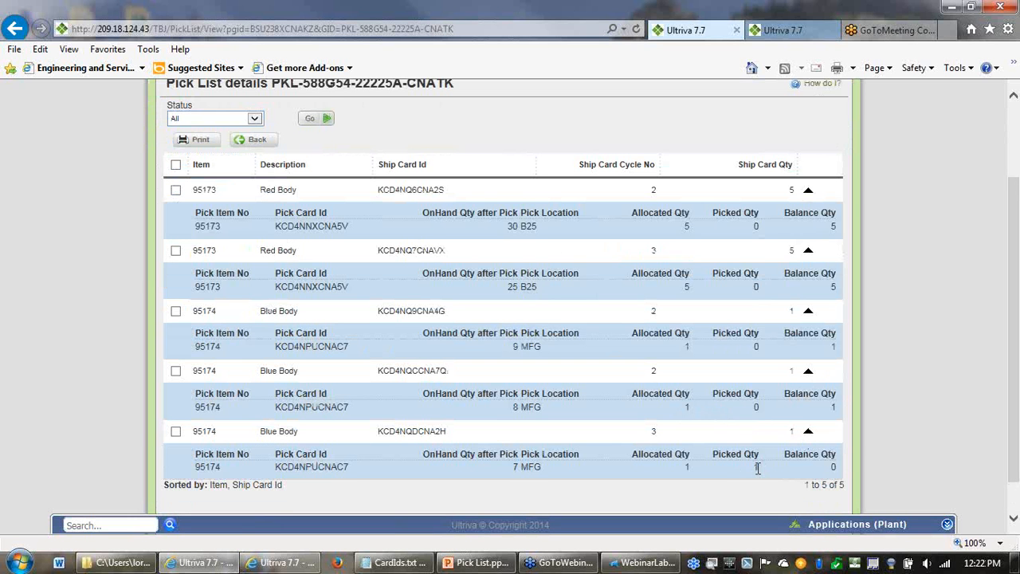
{"action": "left_click_drag", "start_coordinate": [759, 468], "coordinate": [745, 469]}
{"action": "left_click", "coordinate": [520, 478]}
{"action": "scroll", "coordinate": [381, 135], "scroll_direction": "up", "scroll_amount": 2}
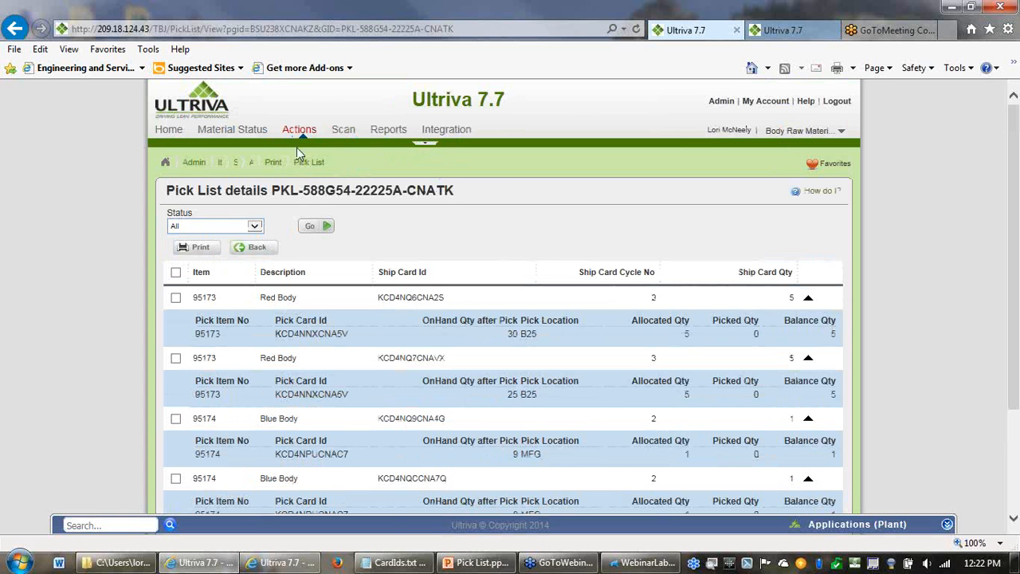
- Return to the Pick and Ship scan page, enter ship card ID KCD 4NQ CCN A7Q - 002 - 0 and submit it
{"action": "left_click", "coordinate": [778, 33]}
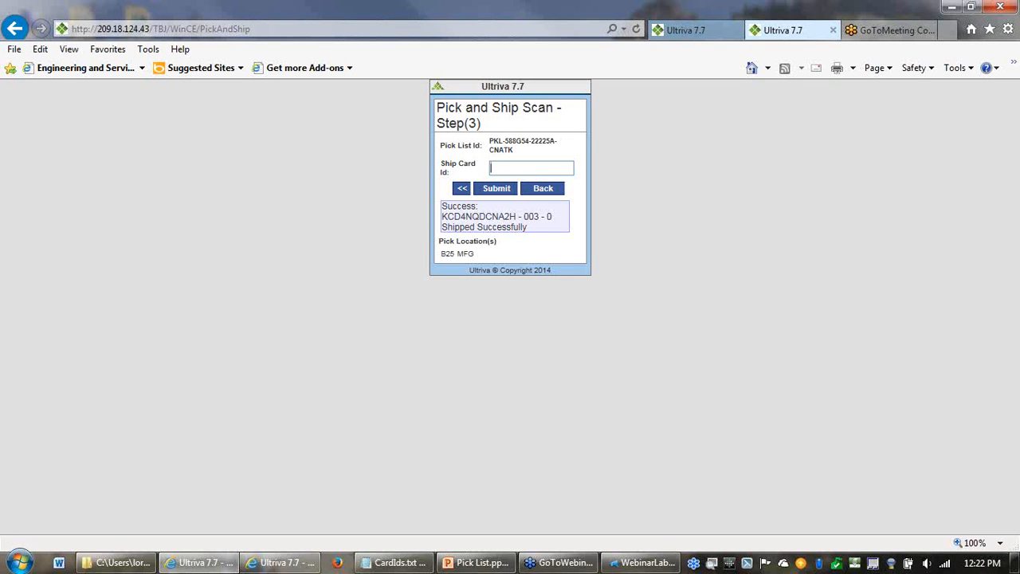
{"action": "key", "text": "alt+Tab"}
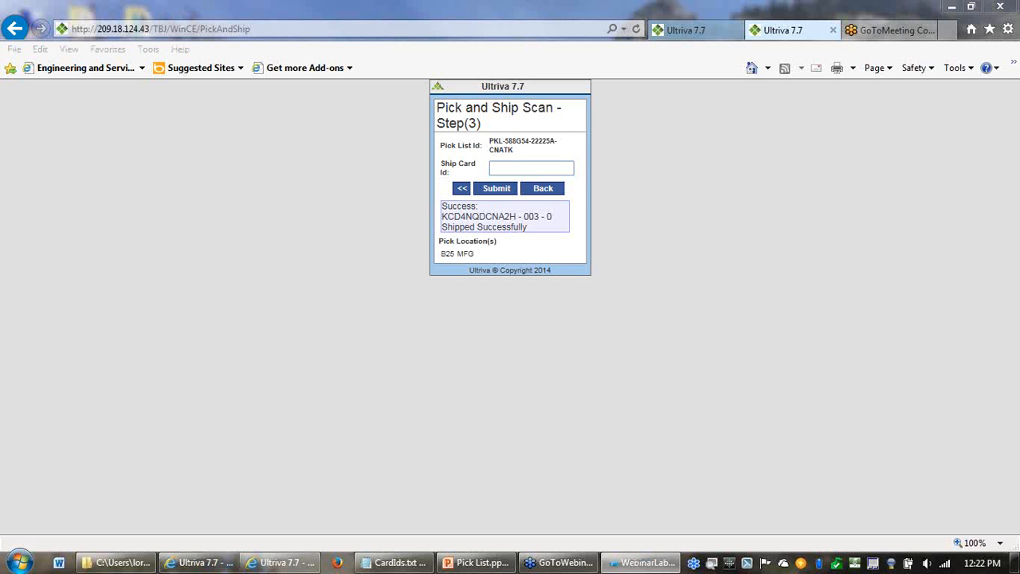
{"action": "left_click", "coordinate": [530, 166]}
{"action": "type", "text": "CCN A7Q - 002 - 0"}
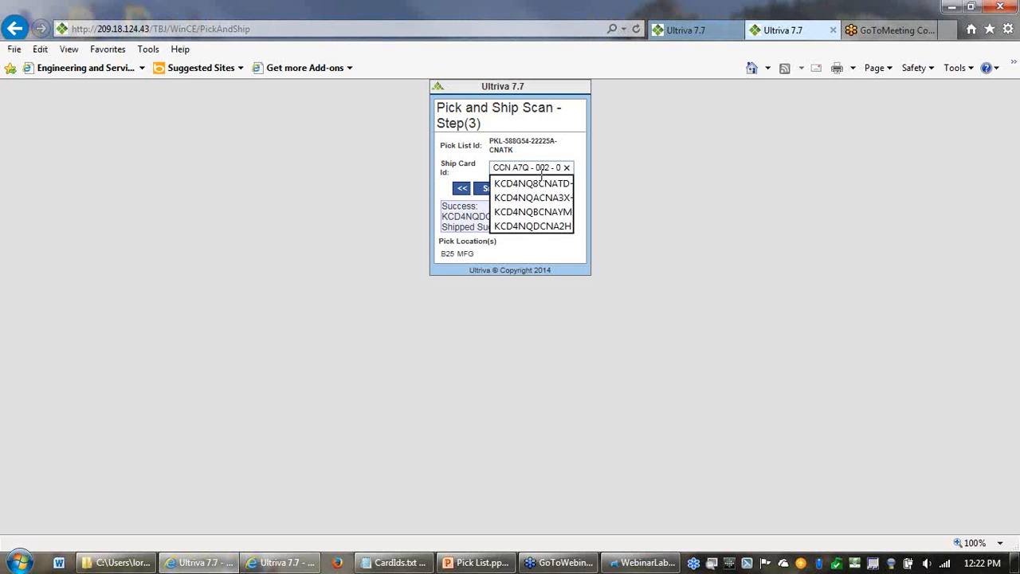
{"action": "left_click", "coordinate": [611, 167]}
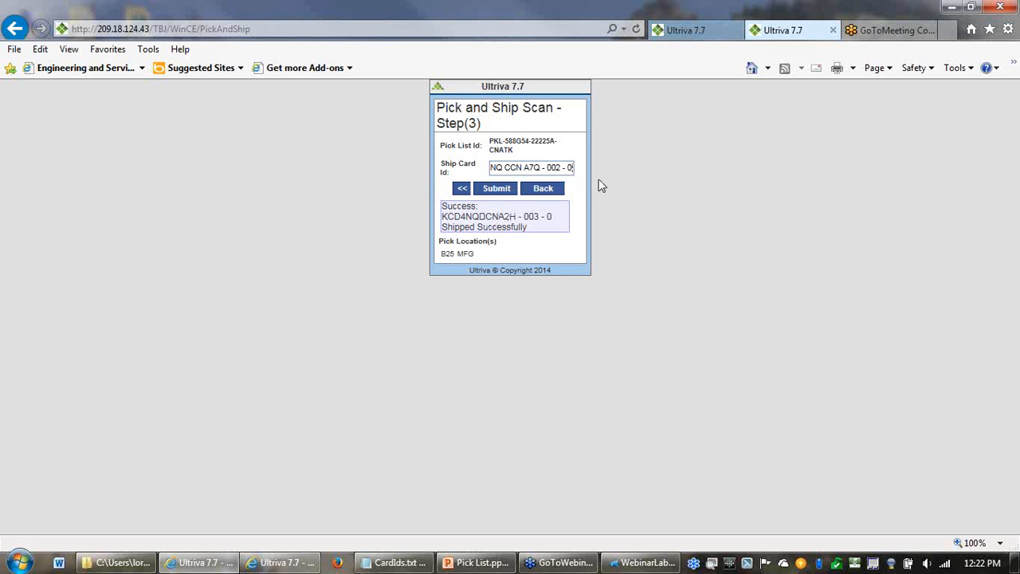
{"action": "left_click", "coordinate": [496, 190]}
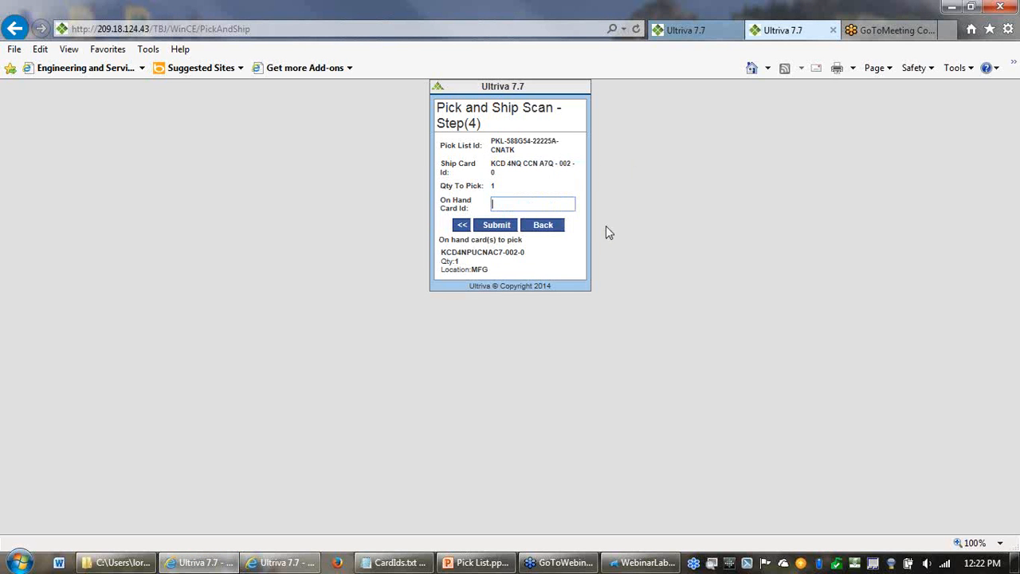
- Enter on hand card KCD4NPVCNAPD-002-0 instead of the suggested one and submit it to ship the card
{"action": "left_click_drag", "start_coordinate": [526, 254], "coordinate": [436, 257]}
{"action": "key", "text": "ctrl+c"}
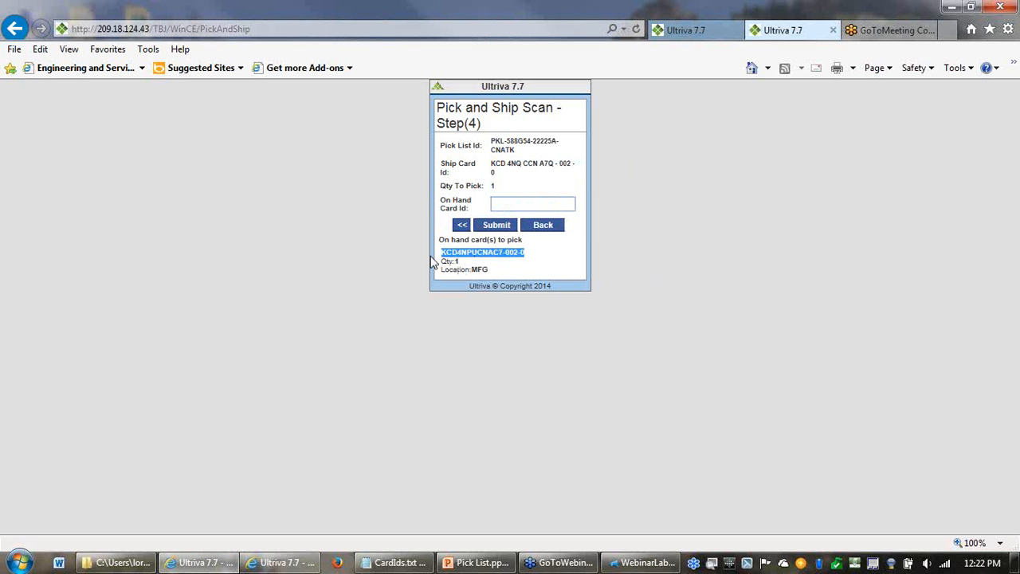
{"action": "key", "text": "alt+Tab"}
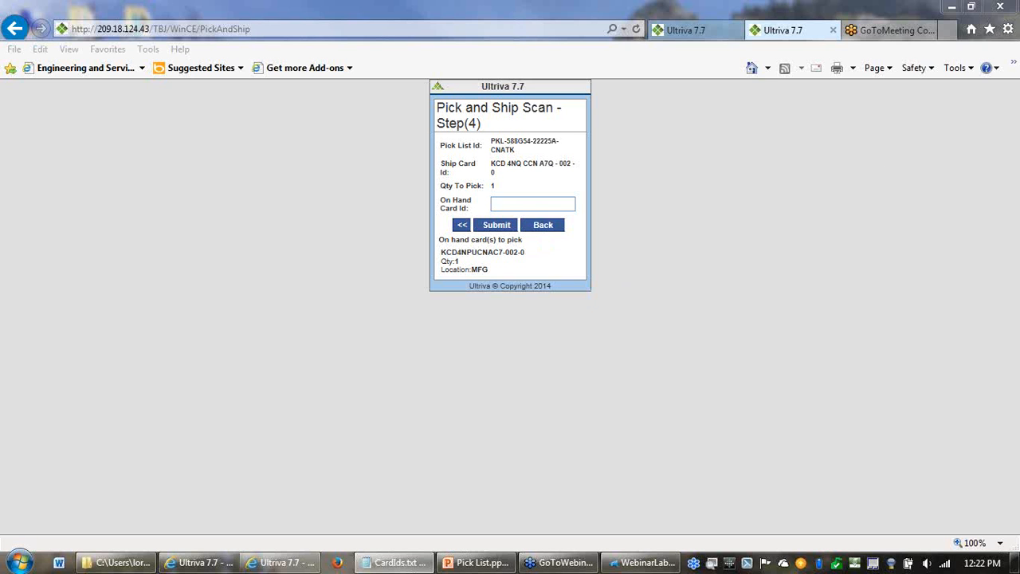
{"action": "left_click", "coordinate": [534, 204]}
{"action": "key", "text": "ctrl+v"}
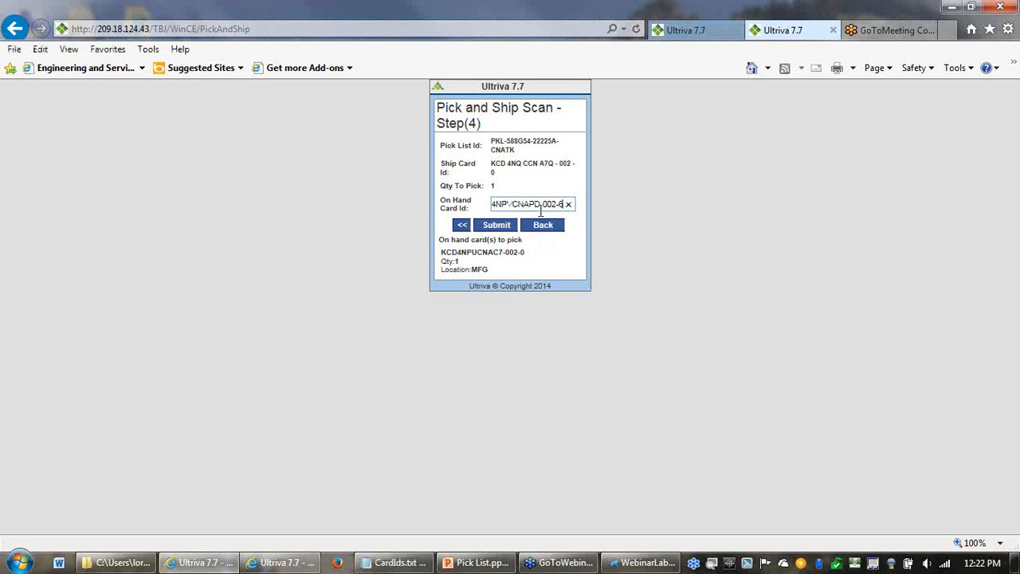
{"action": "left_click", "coordinate": [488, 226]}
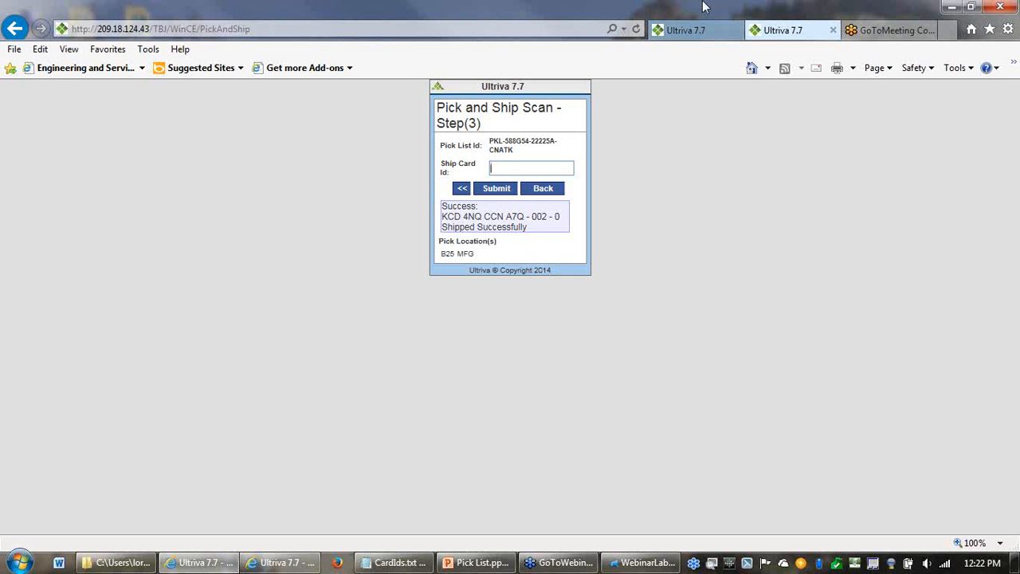
- Return to the pick list details and examine the pick cards and picked quantities under ship card KCD4NQCCNA7Q
{"action": "left_click", "coordinate": [697, 32]}
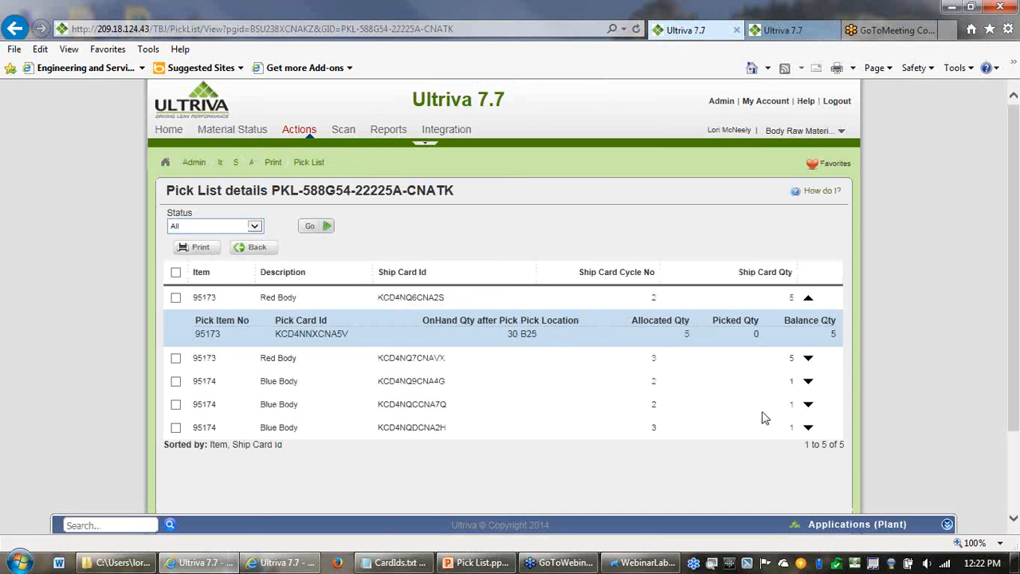
{"action": "left_click", "coordinate": [808, 408]}
{"action": "scroll", "coordinate": [815, 415], "scroll_direction": "down", "scroll_amount": 3}
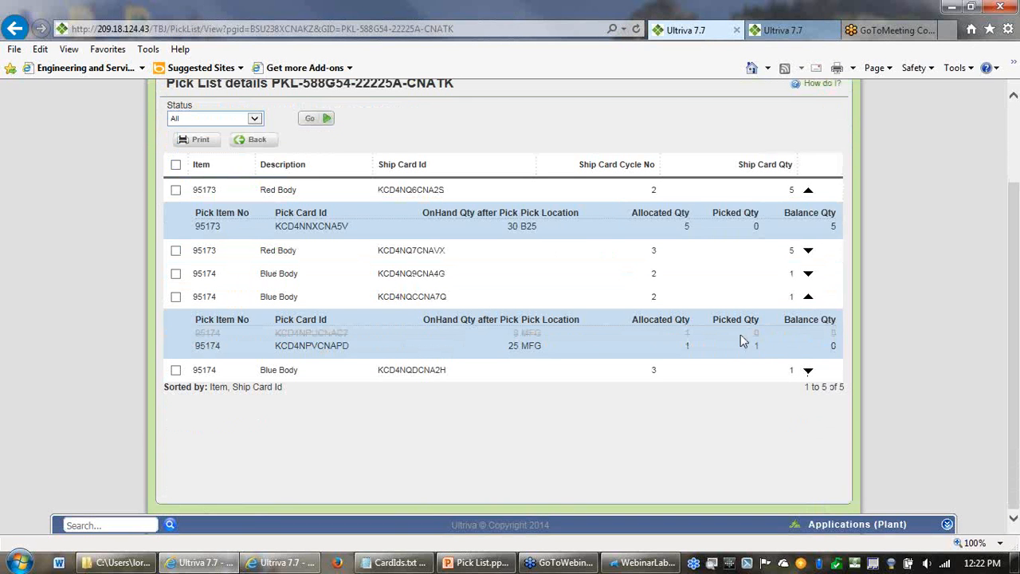
{"action": "left_click_drag", "start_coordinate": [352, 338], "coordinate": [275, 337]}
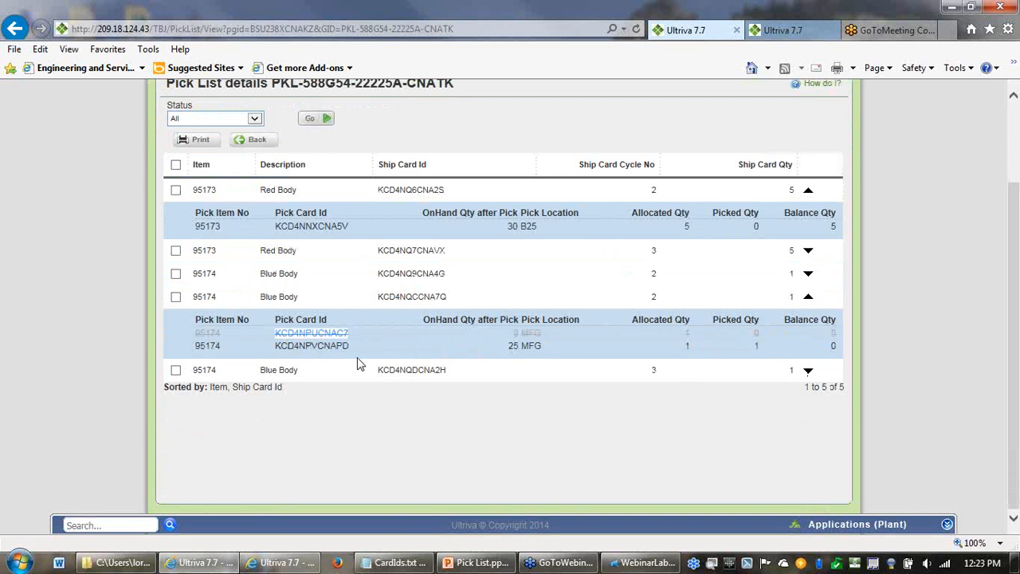
{"action": "left_click_drag", "start_coordinate": [355, 351], "coordinate": [322, 351]}
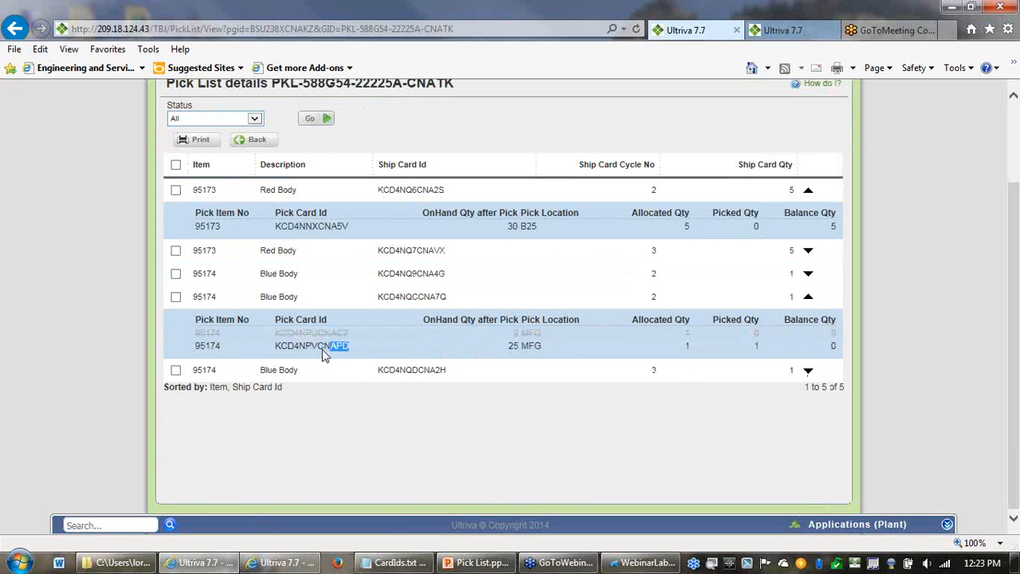
{"action": "left_click", "coordinate": [730, 343]}
{"action": "scroll", "coordinate": [201, 207], "scroll_direction": "up", "scroll_amount": 1}
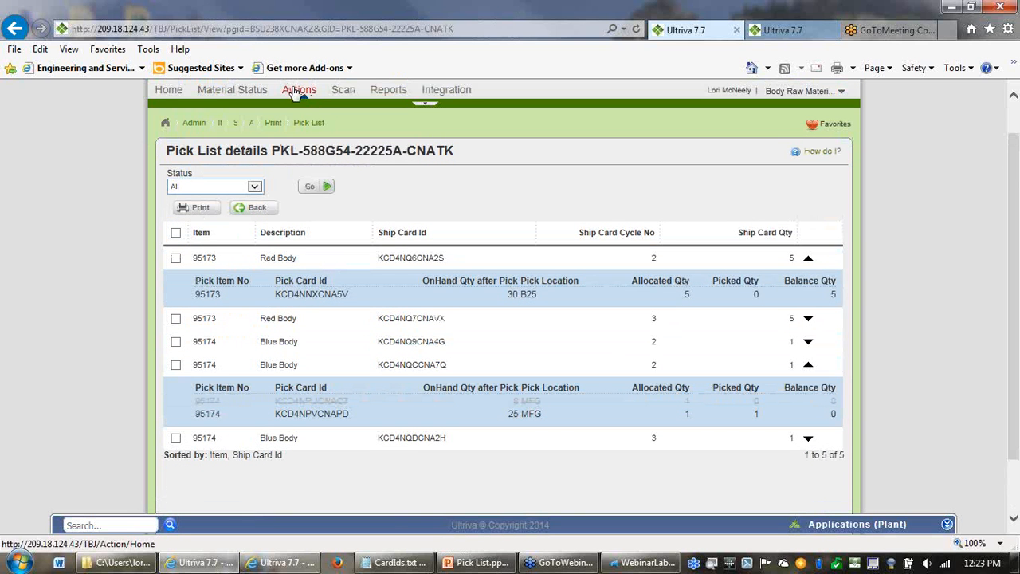
- Go back to the Body Assembly Cell 1 pick list and close it with its unpicked items set to Remove
{"action": "left_click", "coordinate": [253, 209]}
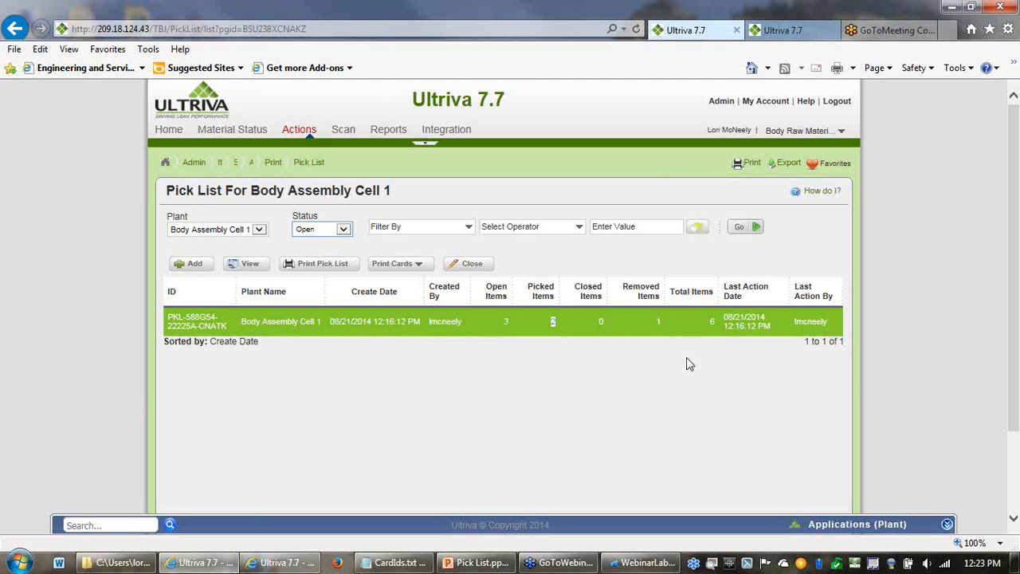
{"action": "left_click", "coordinate": [470, 269]}
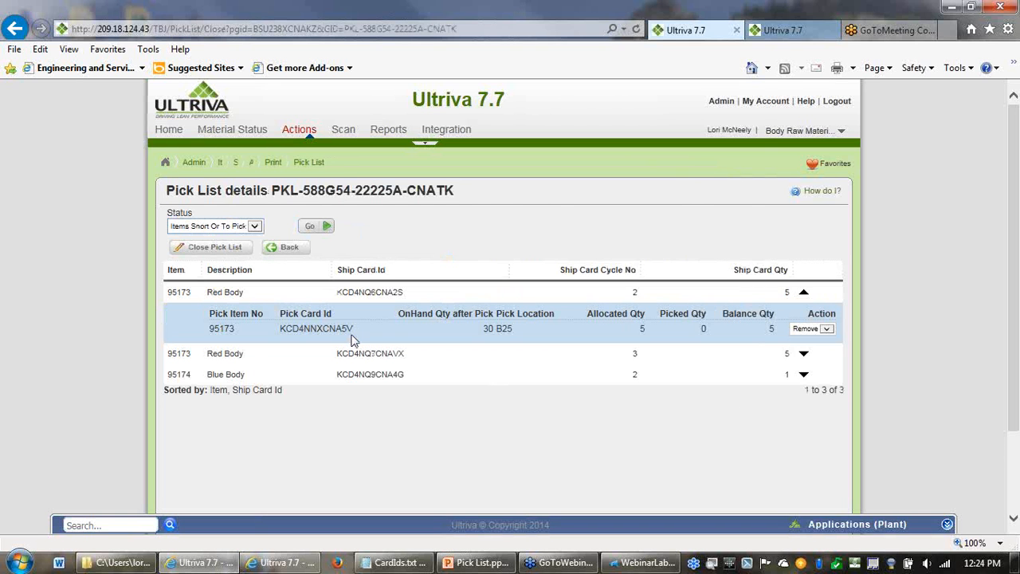
{"action": "left_click", "coordinate": [216, 249]}
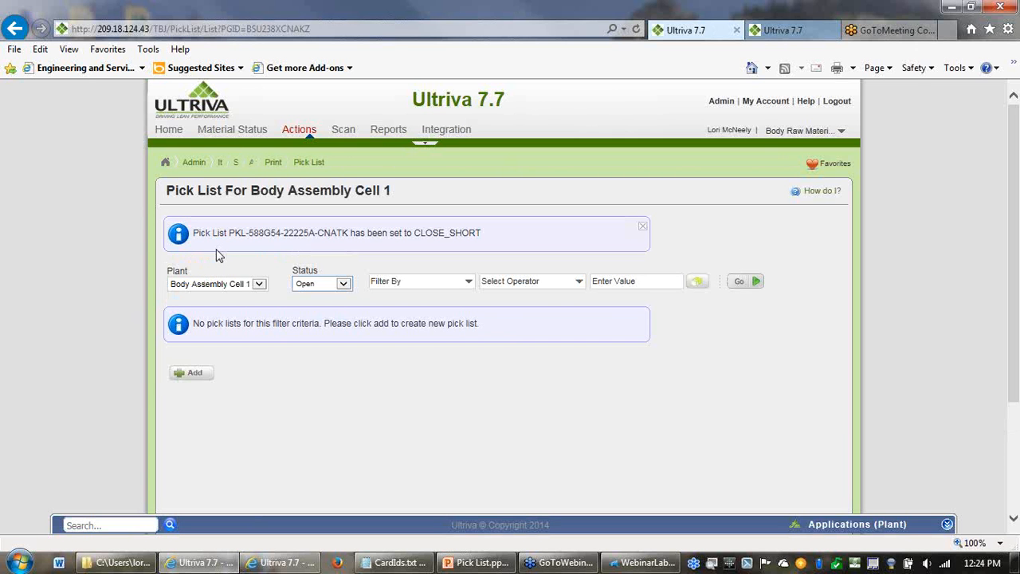
- Start a new pick list for Body Assembly Cell 1 and check the pick card proposed for item 95174
{"action": "left_click", "coordinate": [192, 374]}
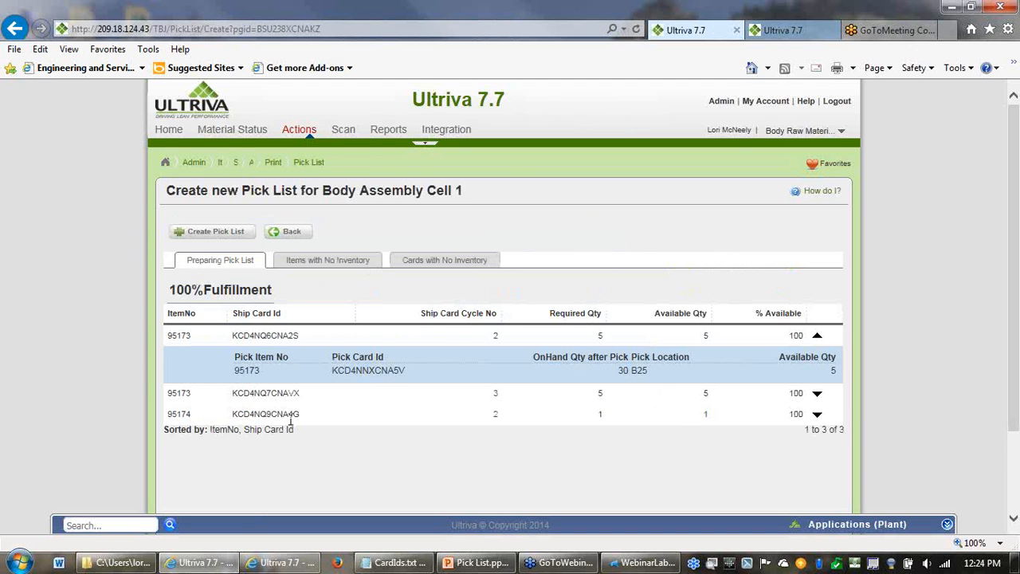
{"action": "left_click_drag", "start_coordinate": [196, 420], "coordinate": [166, 416]}
{"action": "left_click", "coordinate": [817, 416]}
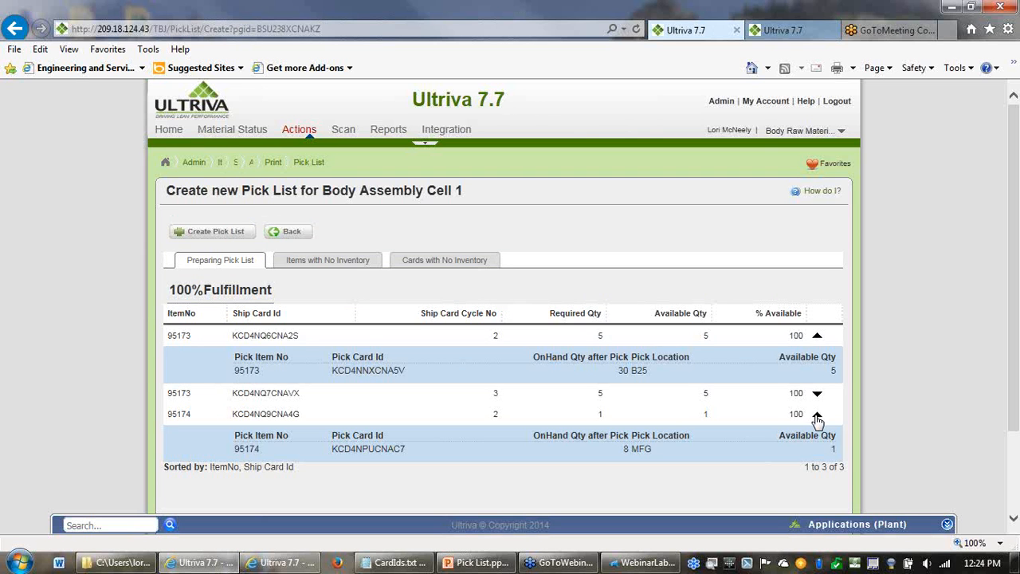
- Adjust the inventory of item 95174's card KCD4NPUCNAC7 to a quantity of 0
{"action": "left_click", "coordinate": [300, 132]}
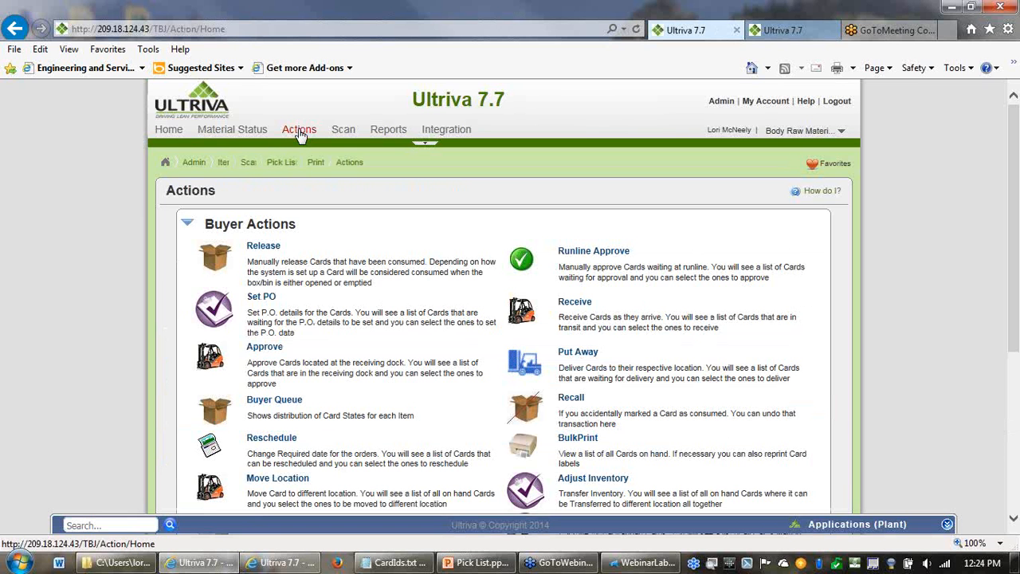
{"action": "left_click", "coordinate": [579, 482]}
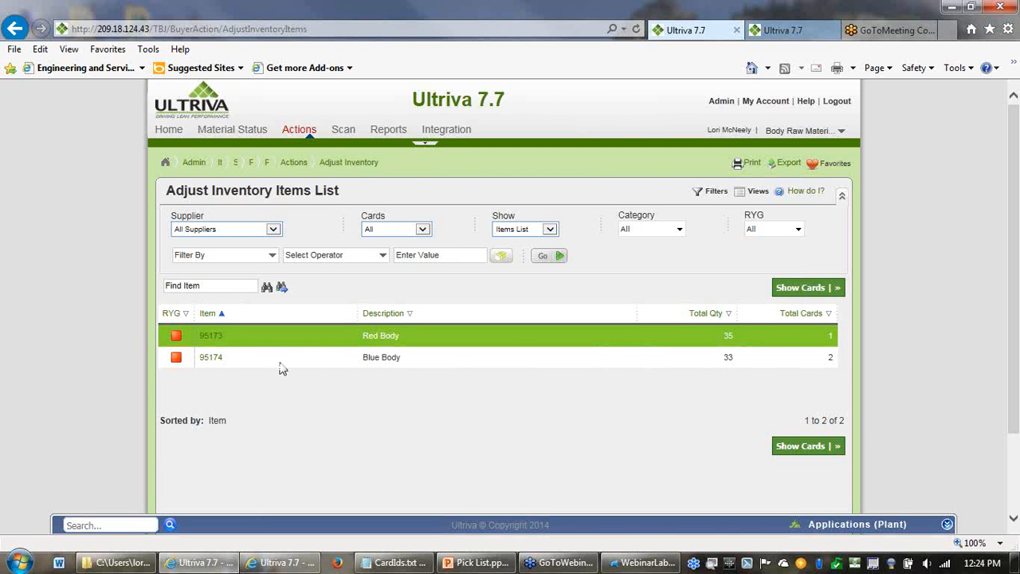
{"action": "left_click", "coordinate": [219, 363]}
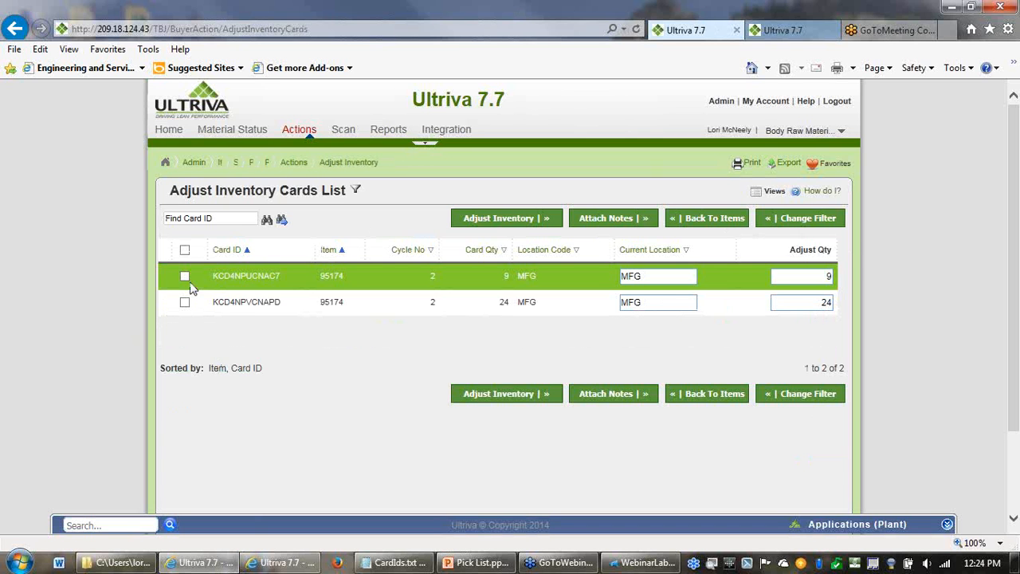
{"action": "left_click", "coordinate": [185, 277]}
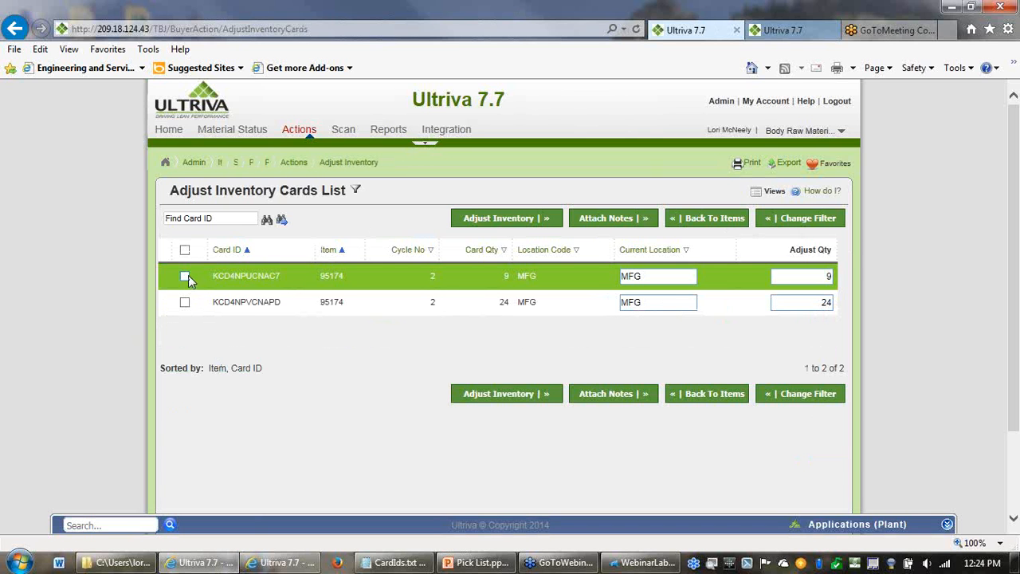
{"action": "left_click", "coordinate": [818, 276]}
{"action": "key", "text": "BackSpace"}
{"action": "type", "text": "0"}
{"action": "left_click", "coordinate": [505, 395]}
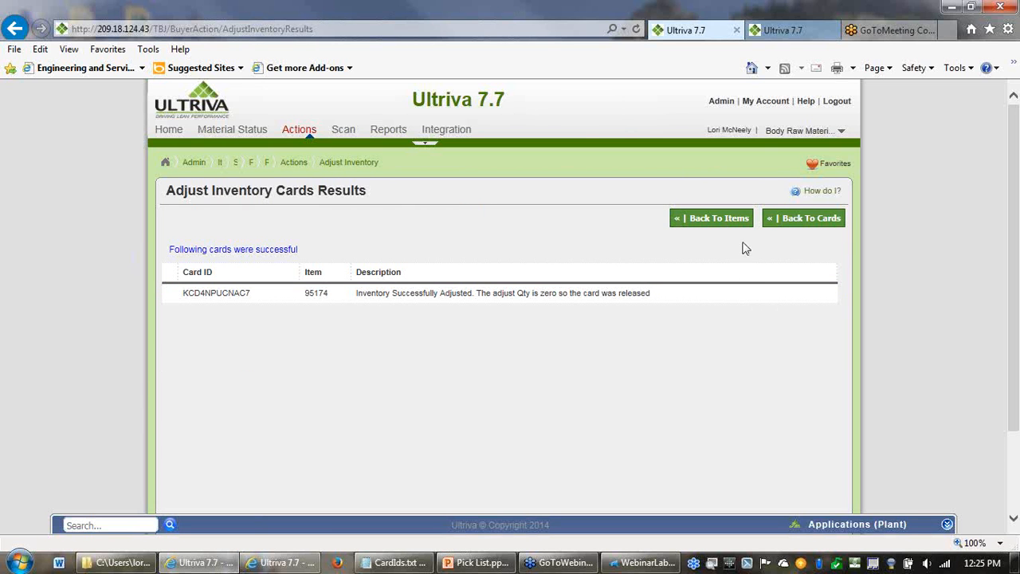
- Start a new pick list from the favorite Pick List page and examine item 95174's pick card and the items with no inventory
{"action": "left_click", "coordinate": [815, 169]}
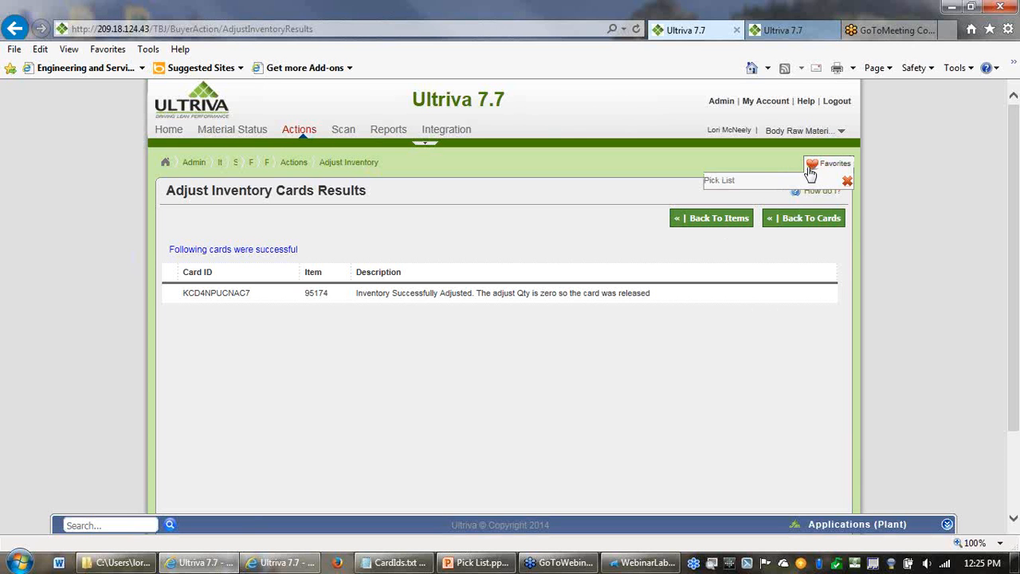
{"action": "left_click", "coordinate": [733, 183]}
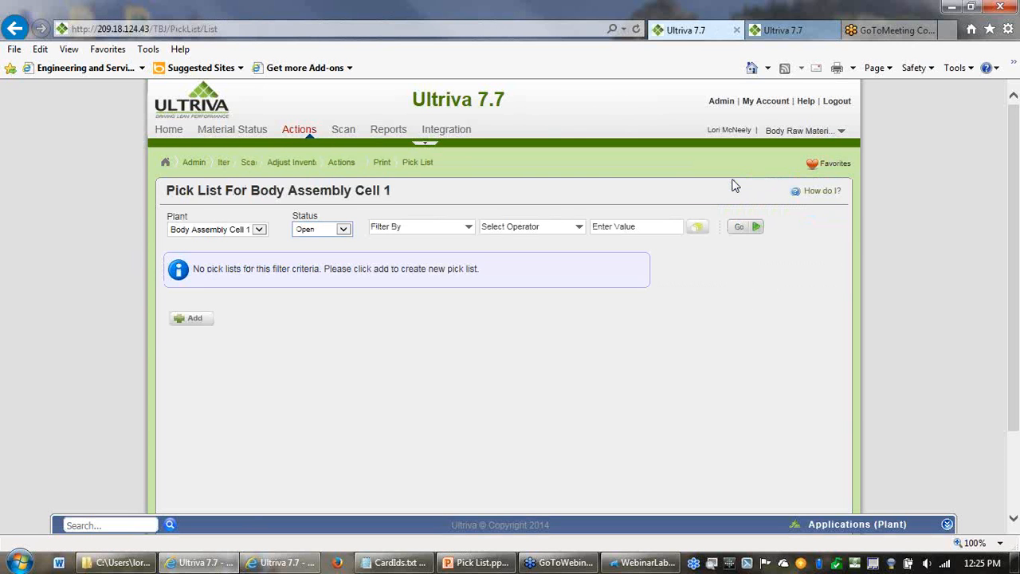
{"action": "left_click", "coordinate": [183, 322]}
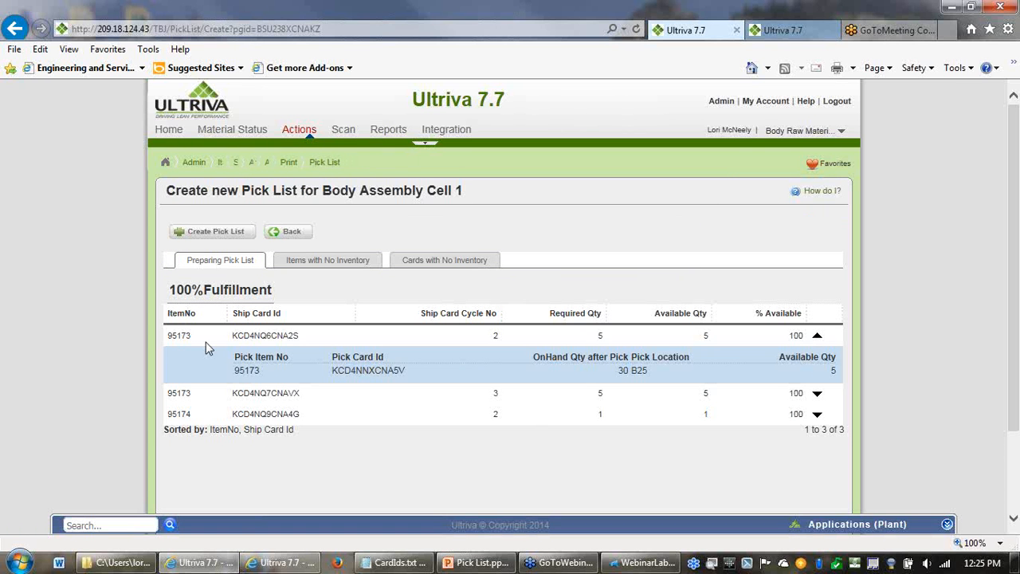
{"action": "left_click", "coordinate": [818, 417]}
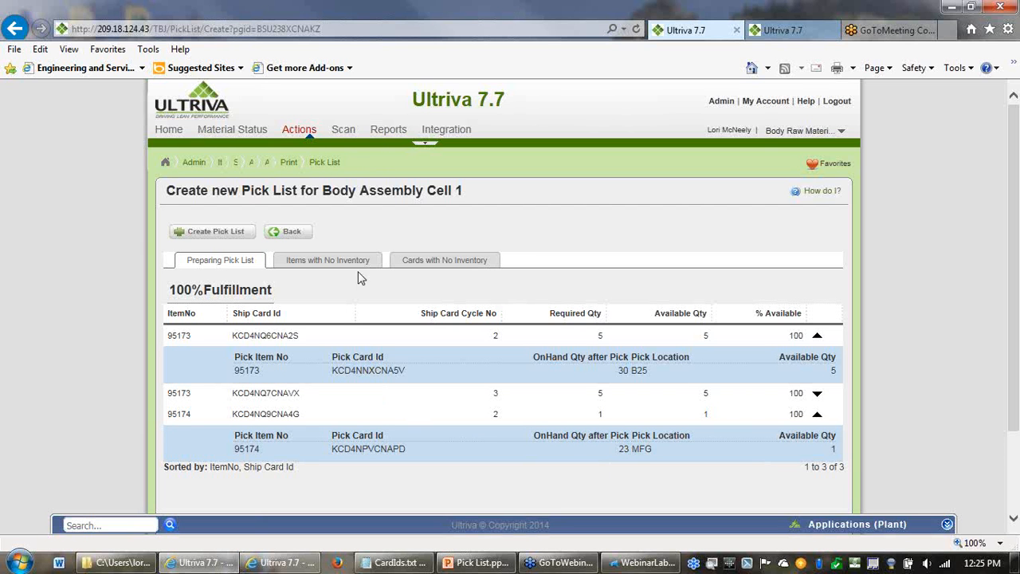
{"action": "left_click", "coordinate": [311, 266]}
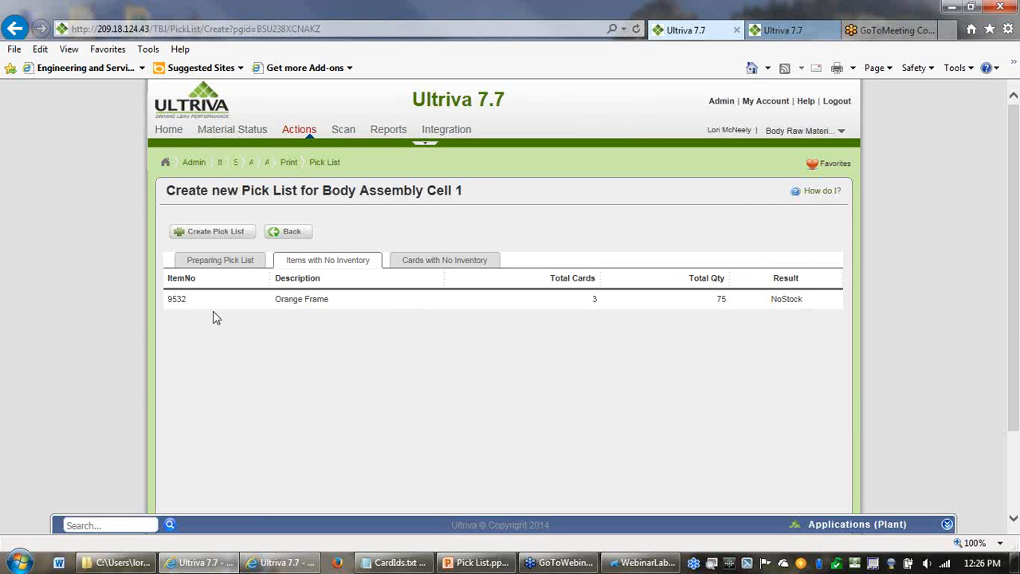
- Receive the shipped card KCD4NQUCNA9P of item 9532 from supplier A&G Machining
{"action": "left_click", "coordinate": [308, 132]}
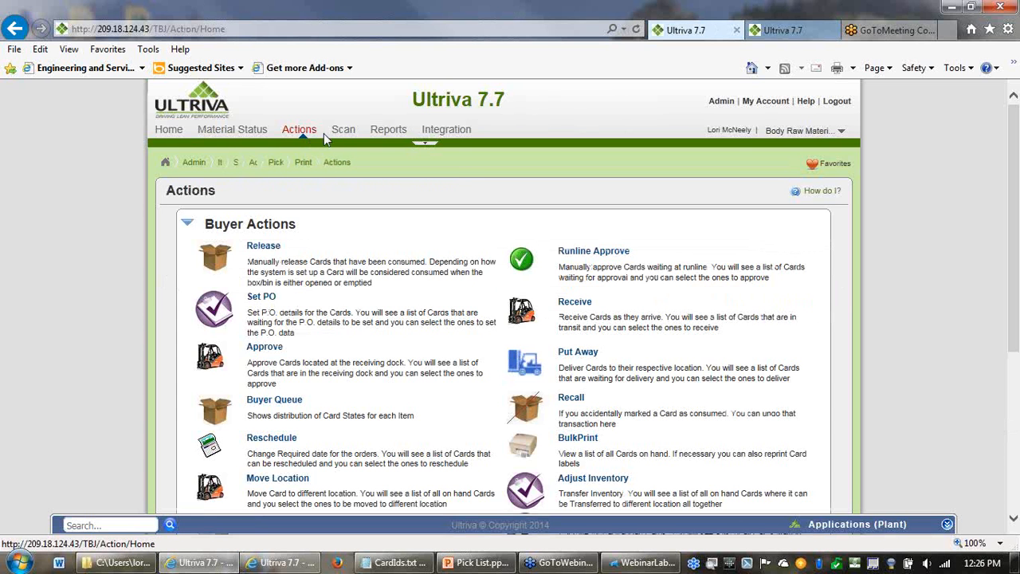
{"action": "left_click", "coordinate": [577, 307]}
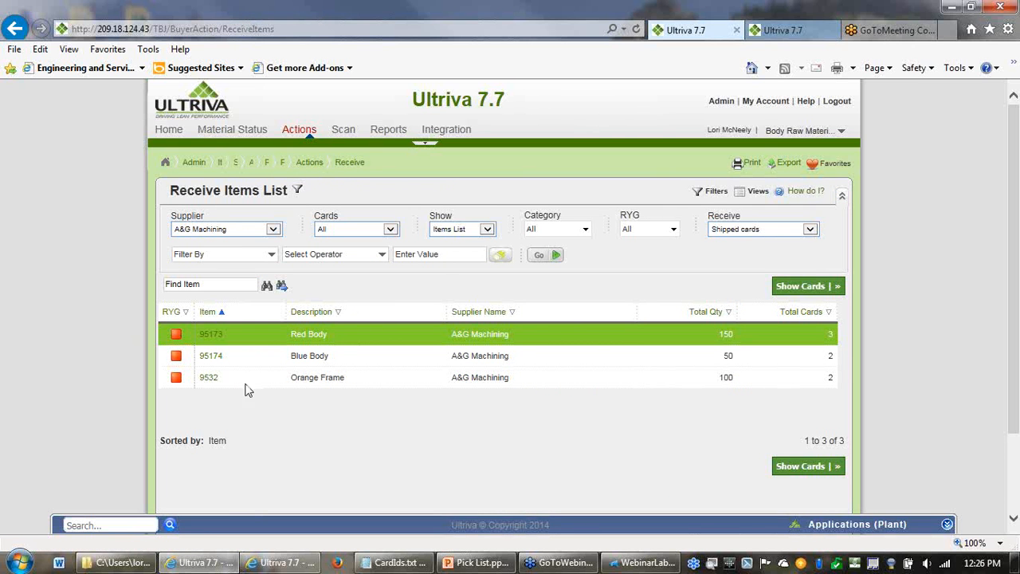
{"action": "left_click", "coordinate": [214, 381]}
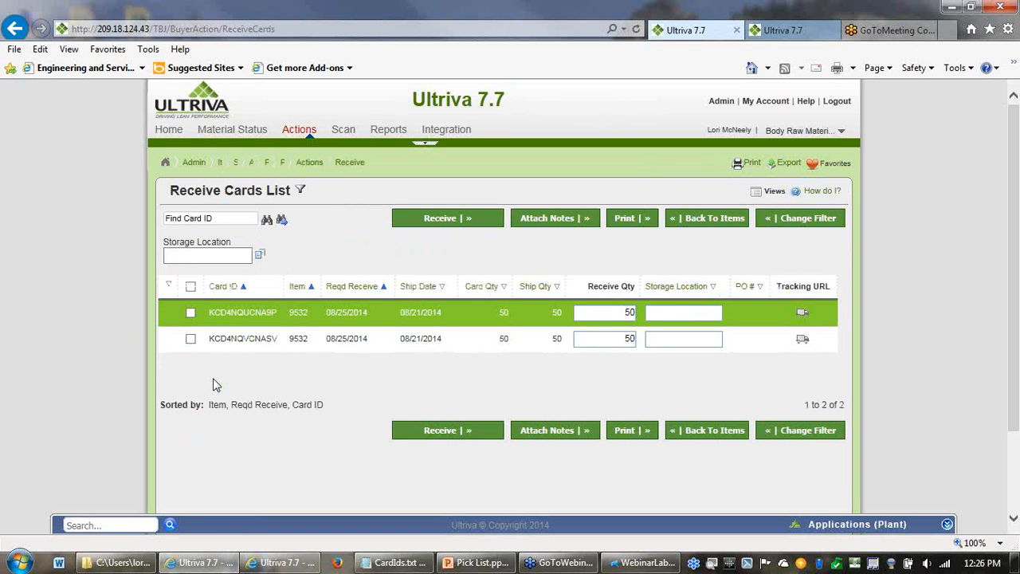
{"action": "left_click", "coordinate": [193, 315]}
{"action": "left_click", "coordinate": [421, 432]}
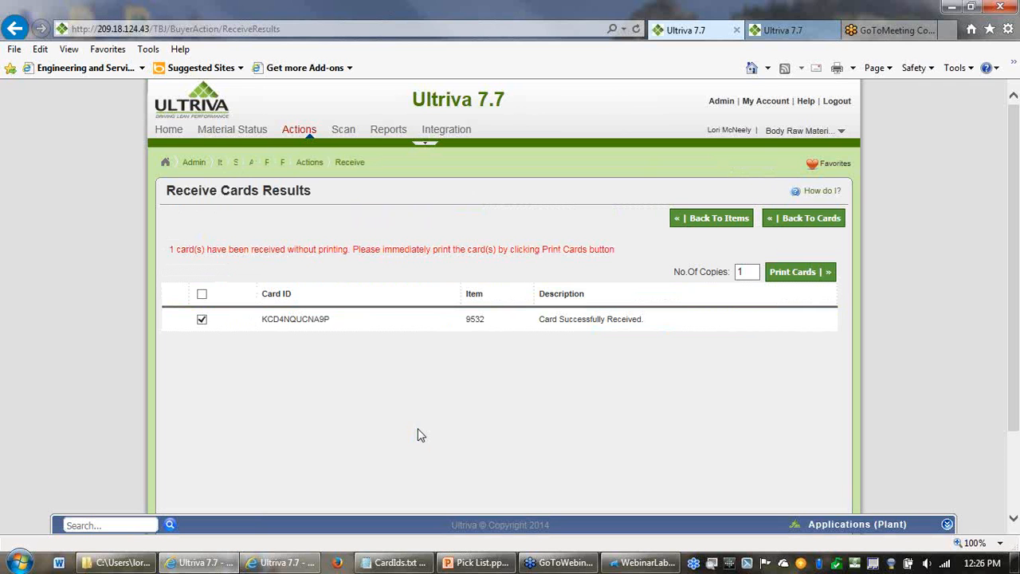
- Start a new pick list for Body Assembly Cell 1 and examine its fulfillment lines, items with no inventory, and the first line's pick card
{"action": "left_click", "coordinate": [813, 169]}
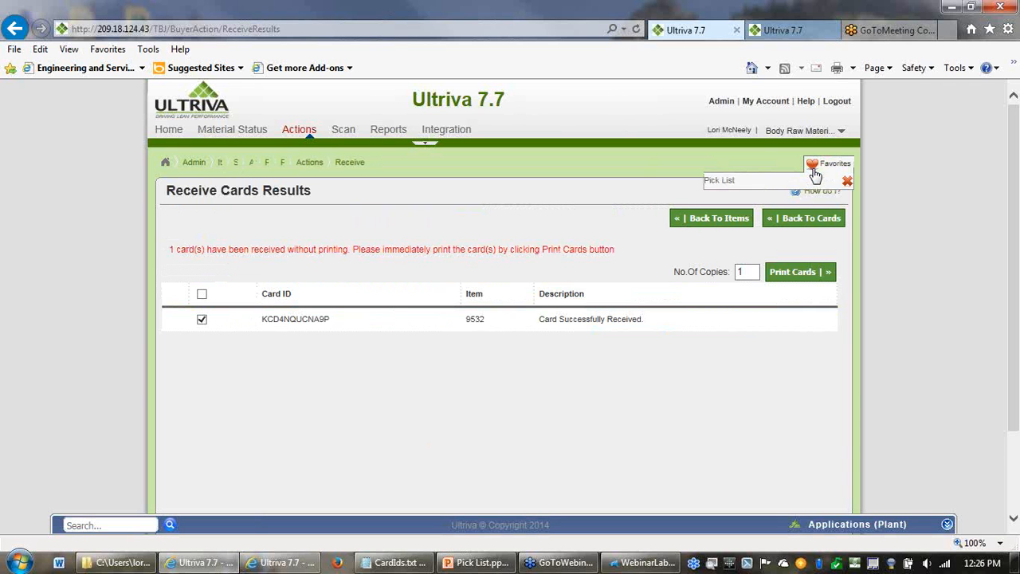
{"action": "left_click", "coordinate": [727, 190]}
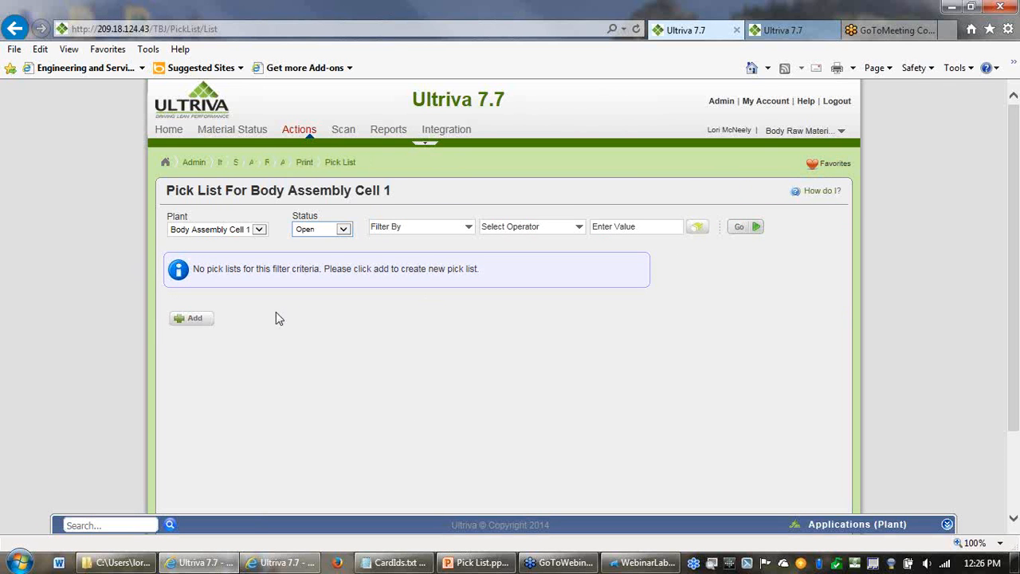
{"action": "left_click", "coordinate": [192, 320]}
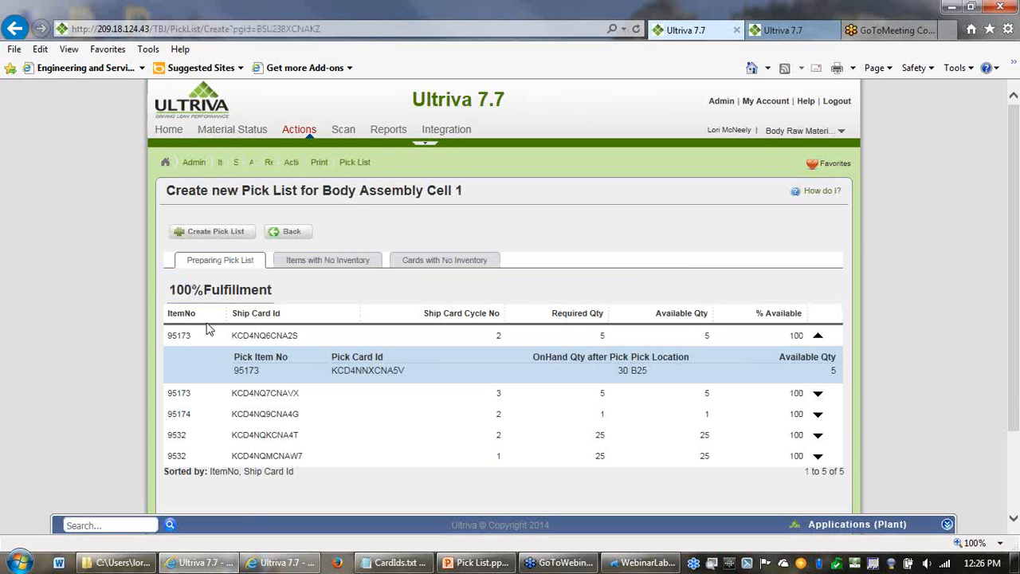
{"action": "left_click_drag", "start_coordinate": [1012, 389], "coordinate": [1014, 460]}
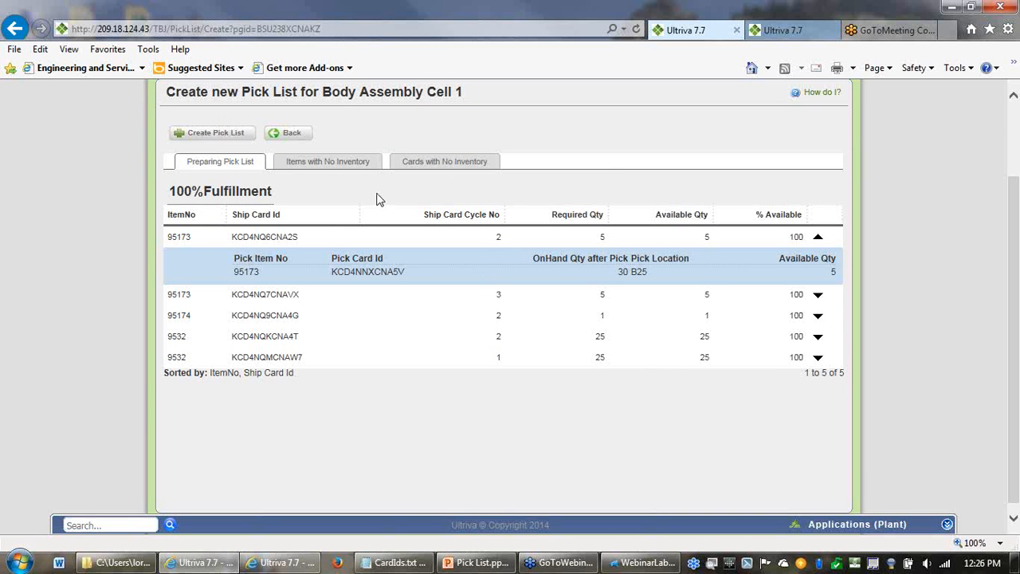
{"action": "left_click", "coordinate": [360, 167]}
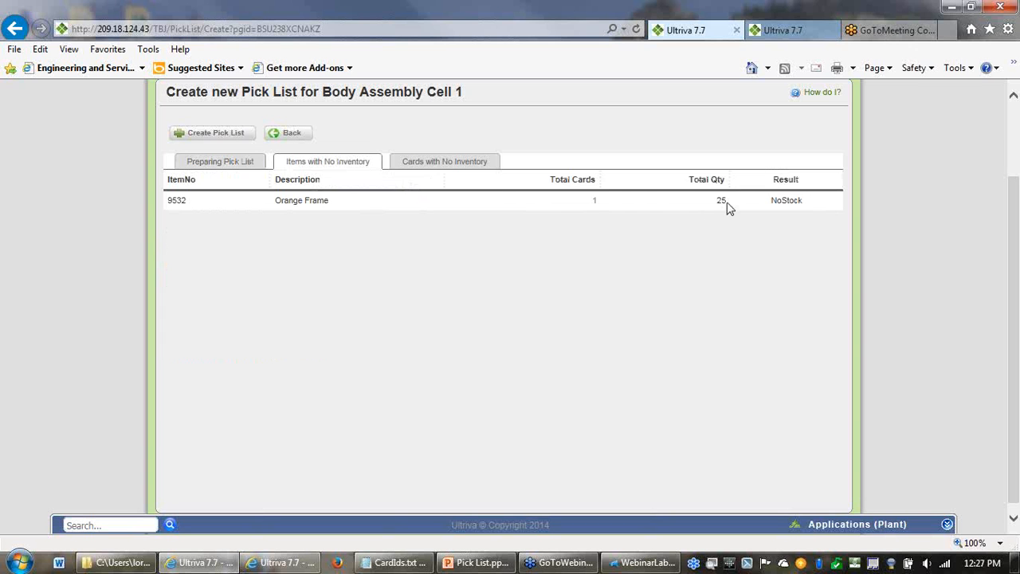
{"action": "left_click", "coordinate": [225, 167]}
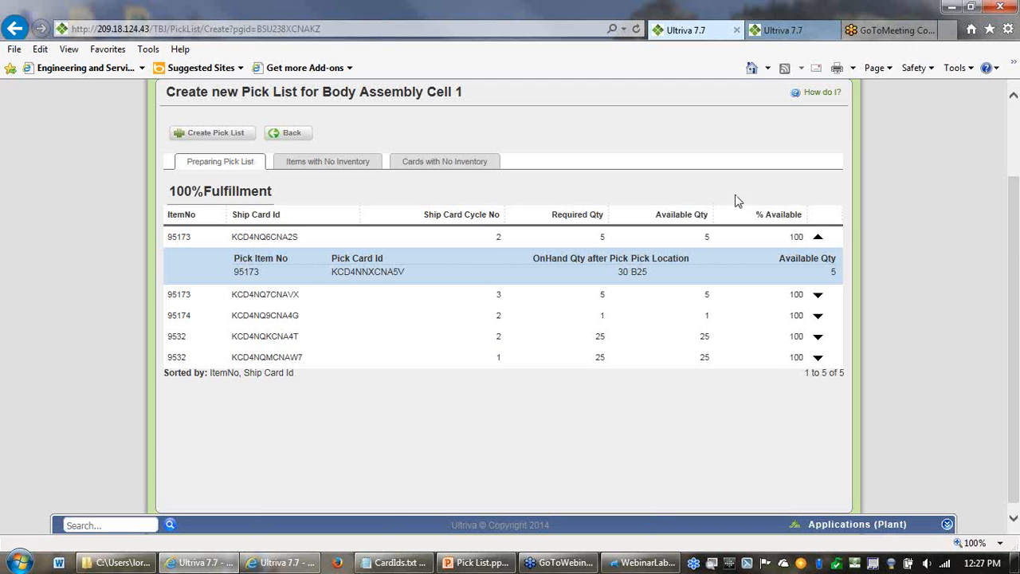
{"action": "left_click_drag", "start_coordinate": [1019, 292], "coordinate": [1019, 220]}
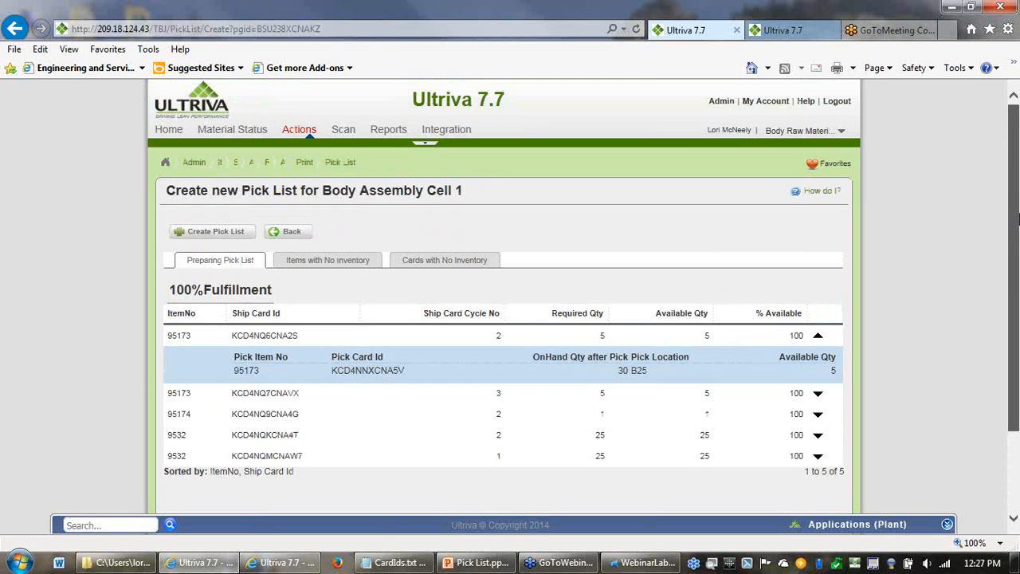
{"action": "left_click_drag", "start_coordinate": [1018, 169], "coordinate": [1018, 169]}
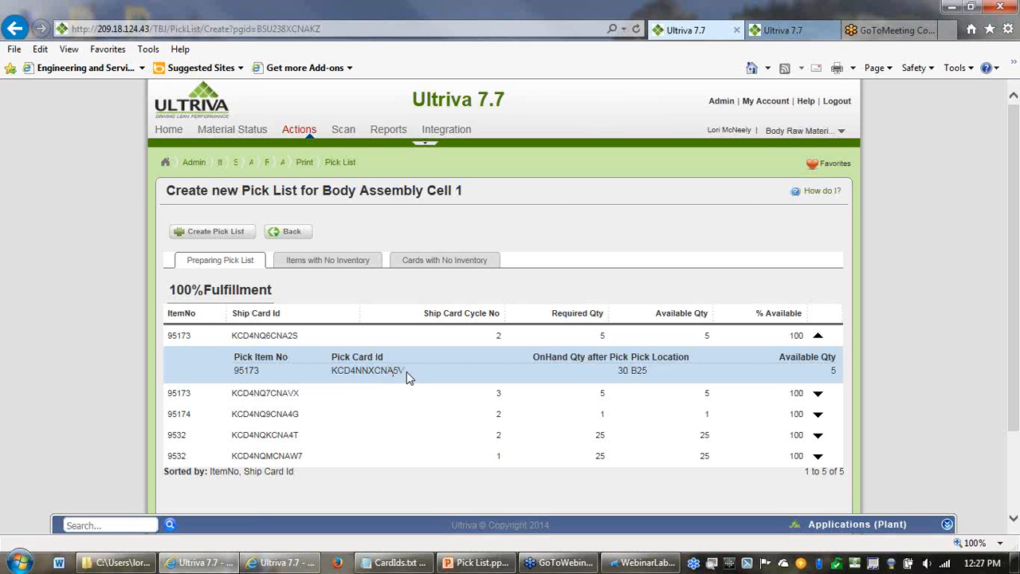
{"action": "left_click_drag", "start_coordinate": [407, 372], "coordinate": [336, 376]}
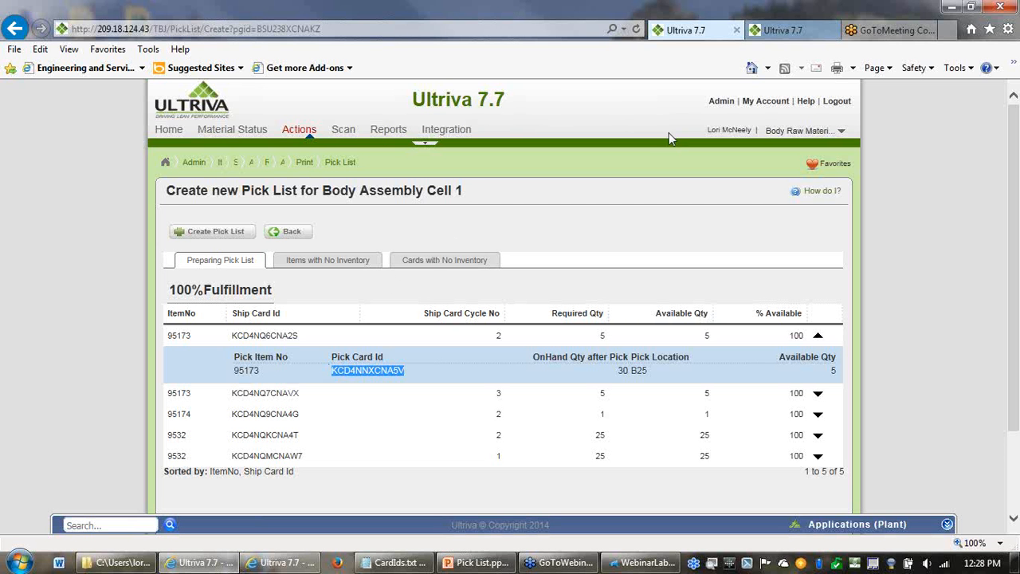
- Turn on auto printing of cards, Auto create pick list and printing only picklist cards in the Body Raw Materials print configuration, and save
{"action": "left_click", "coordinate": [720, 106]}
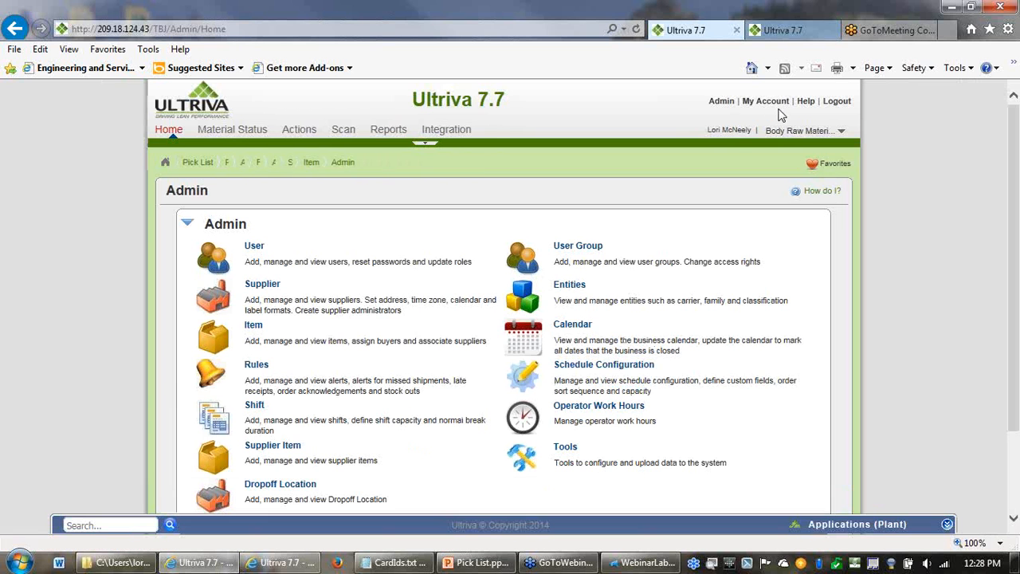
{"action": "left_click", "coordinate": [780, 106]}
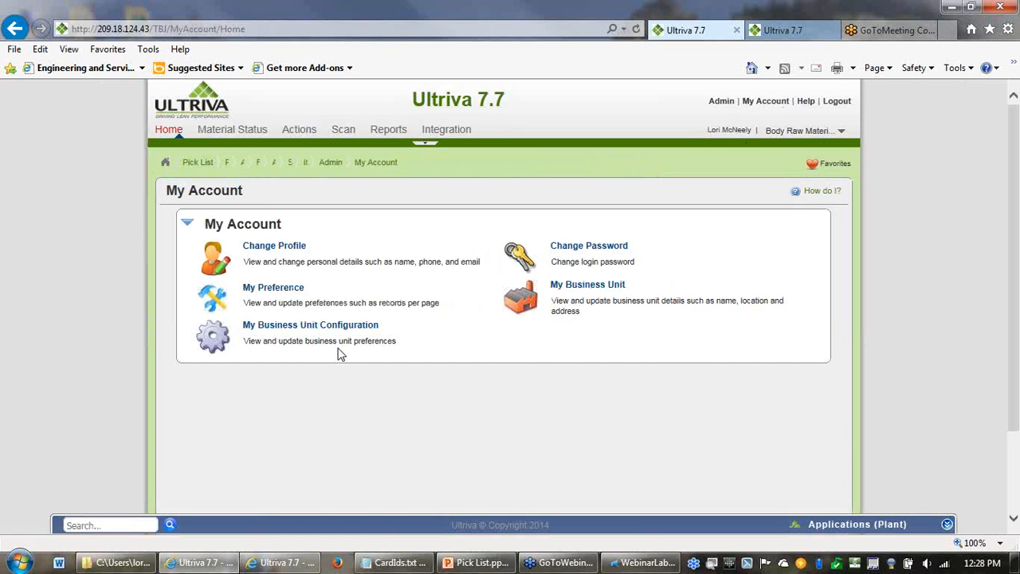
{"action": "left_click", "coordinate": [354, 333]}
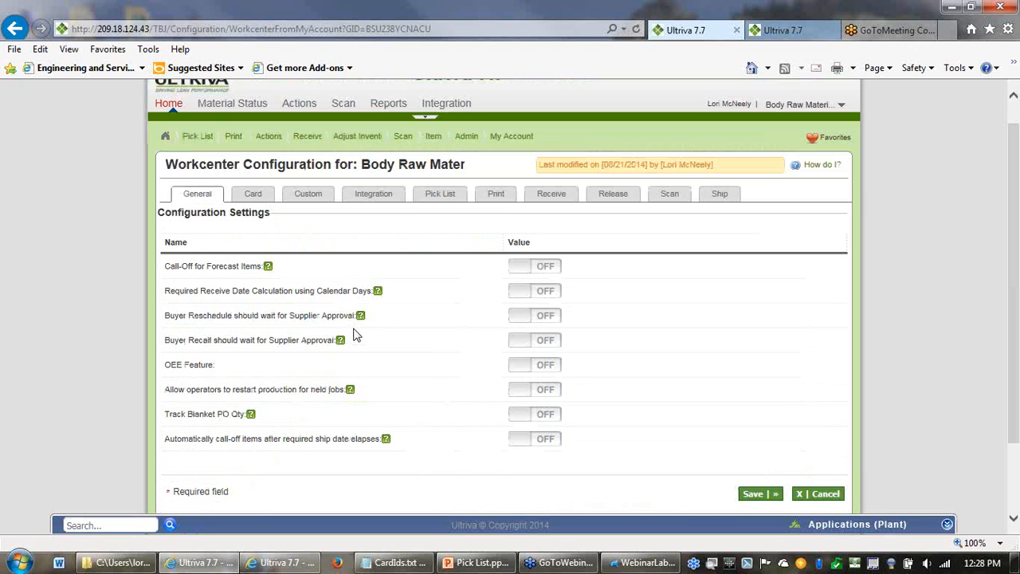
{"action": "left_click", "coordinate": [496, 195]}
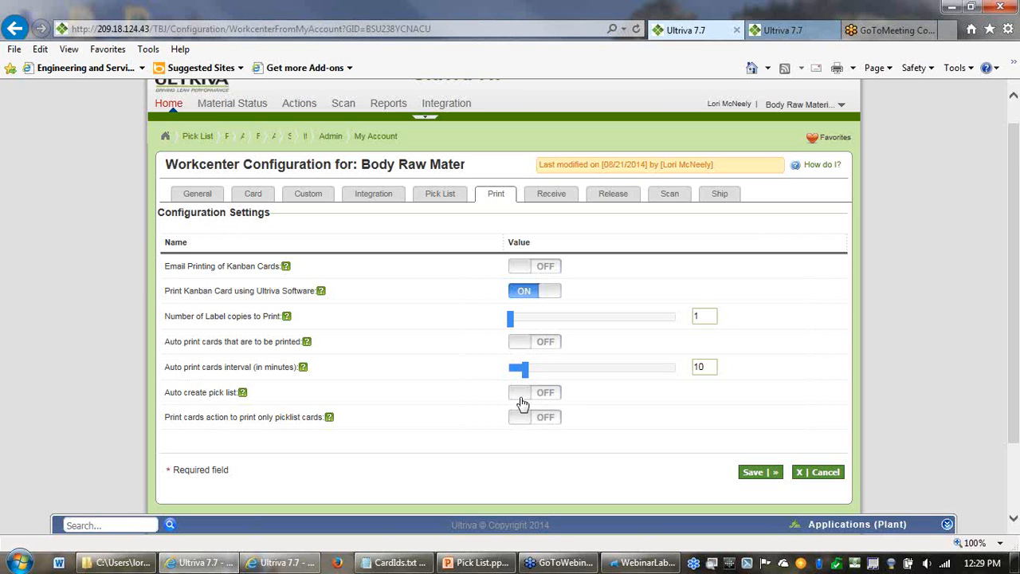
{"action": "left_click", "coordinate": [524, 404]}
{"action": "left_click", "coordinate": [519, 421]}
{"action": "left_click", "coordinate": [519, 352]}
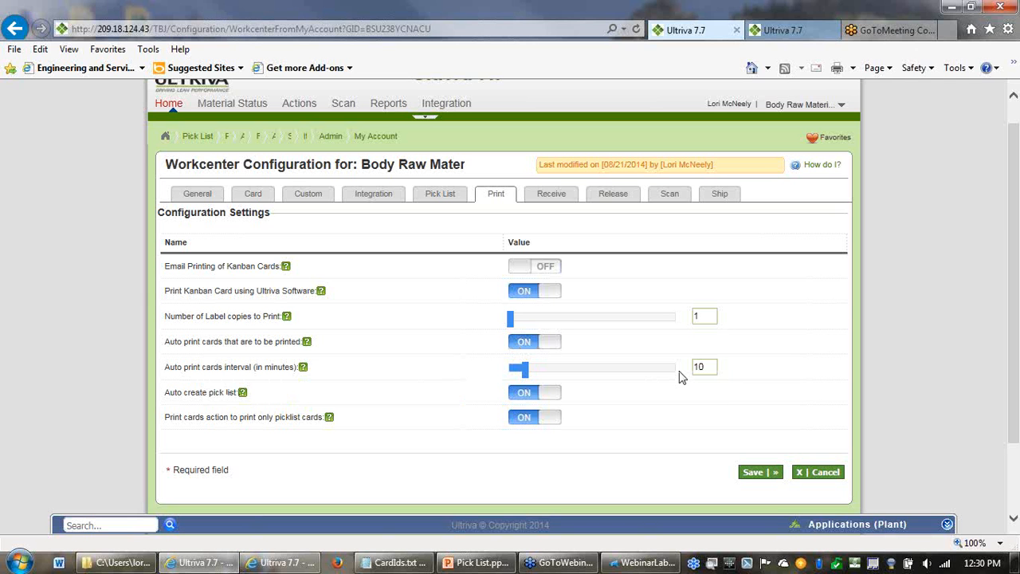
{"action": "left_click", "coordinate": [749, 473]}
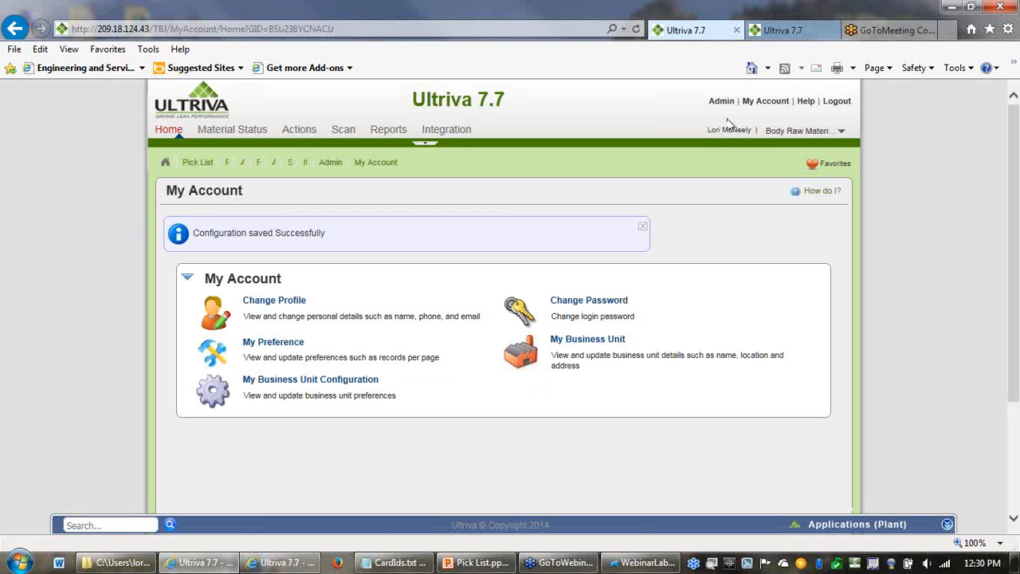
{"action": "left_click", "coordinate": [301, 133]}
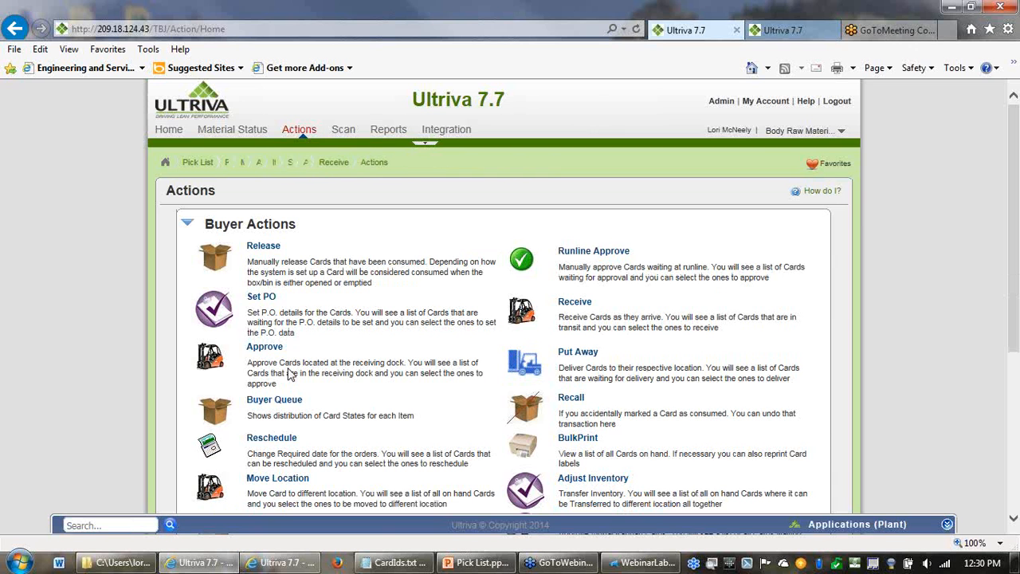
{"action": "left_click", "coordinate": [270, 247]}
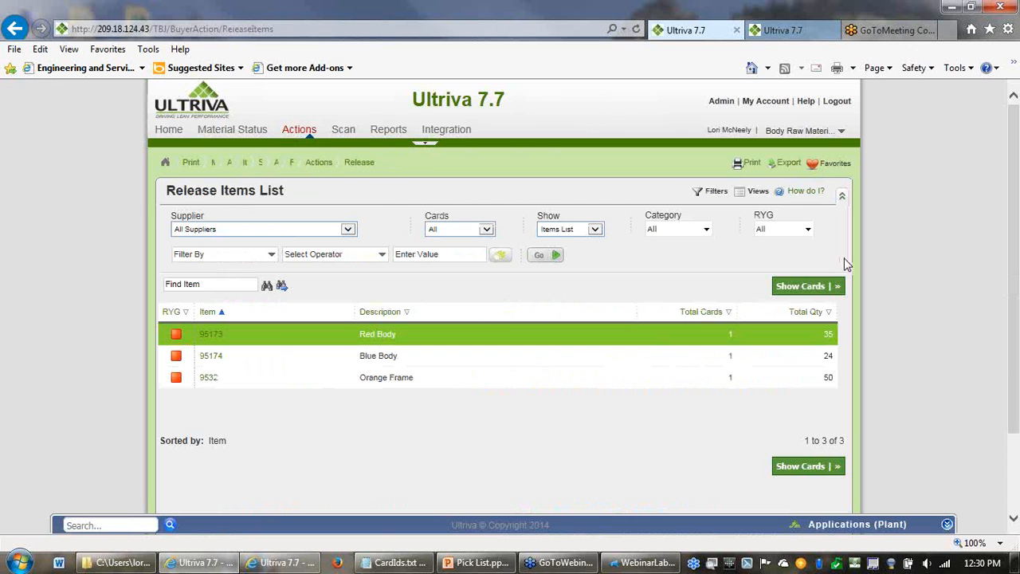
{"action": "left_click", "coordinate": [826, 292]}
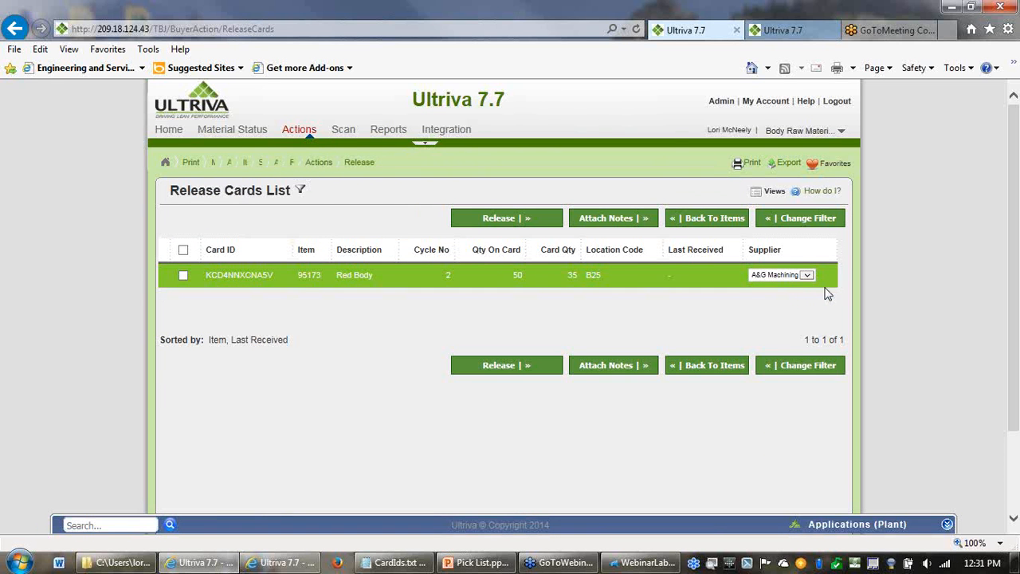
- Switch to the Body Assembly Cell 1 business unit and release card KCD4NQ8CNATD of item 95173
{"action": "left_click", "coordinate": [842, 134]}
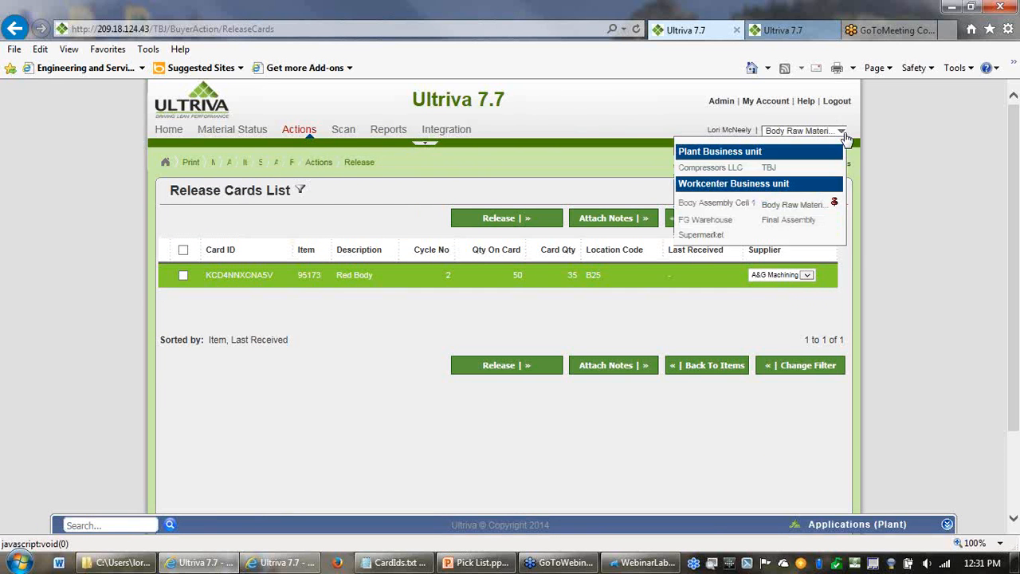
{"action": "left_click", "coordinate": [731, 204]}
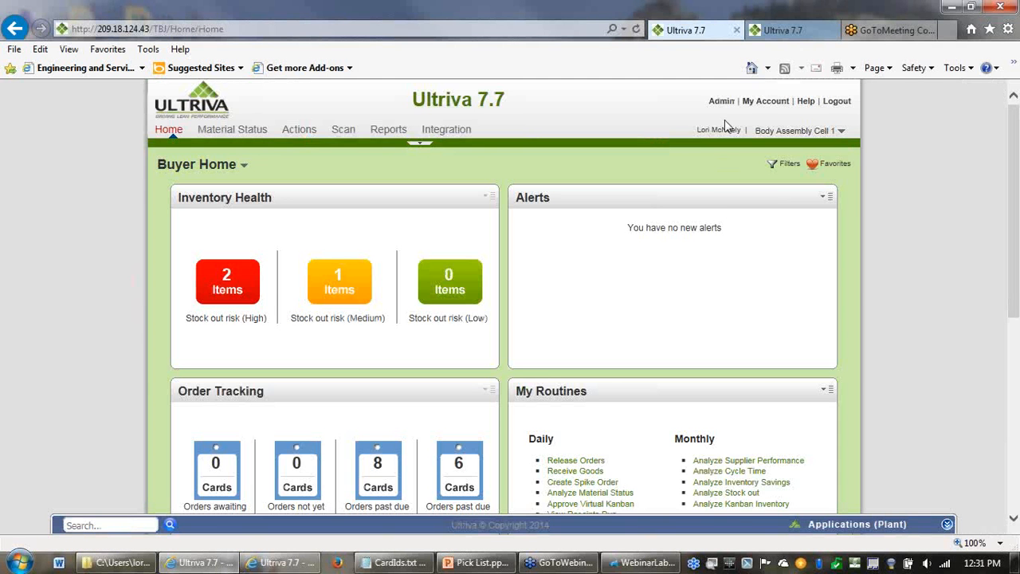
{"action": "left_click", "coordinate": [300, 132]}
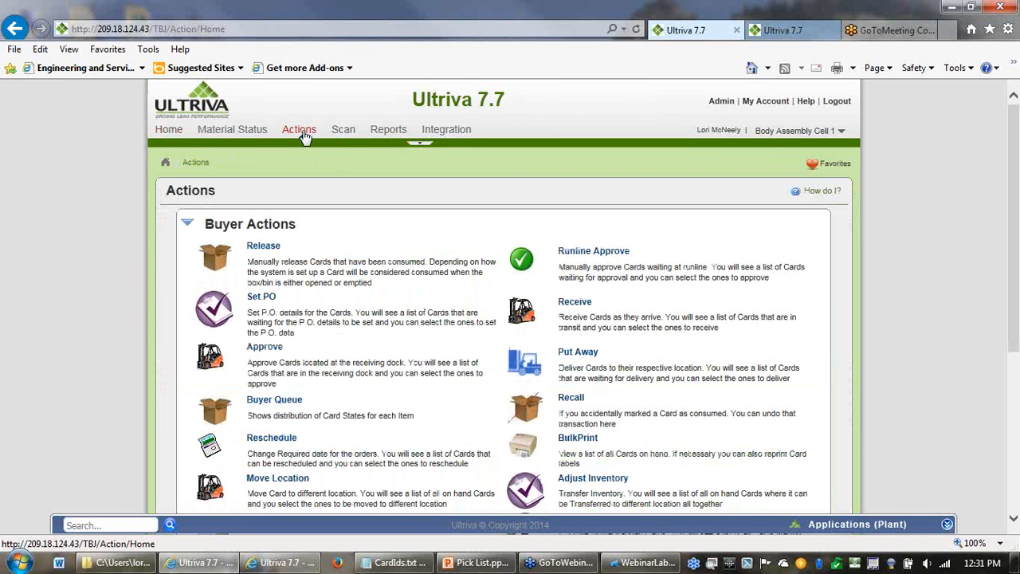
{"action": "left_click", "coordinate": [271, 253]}
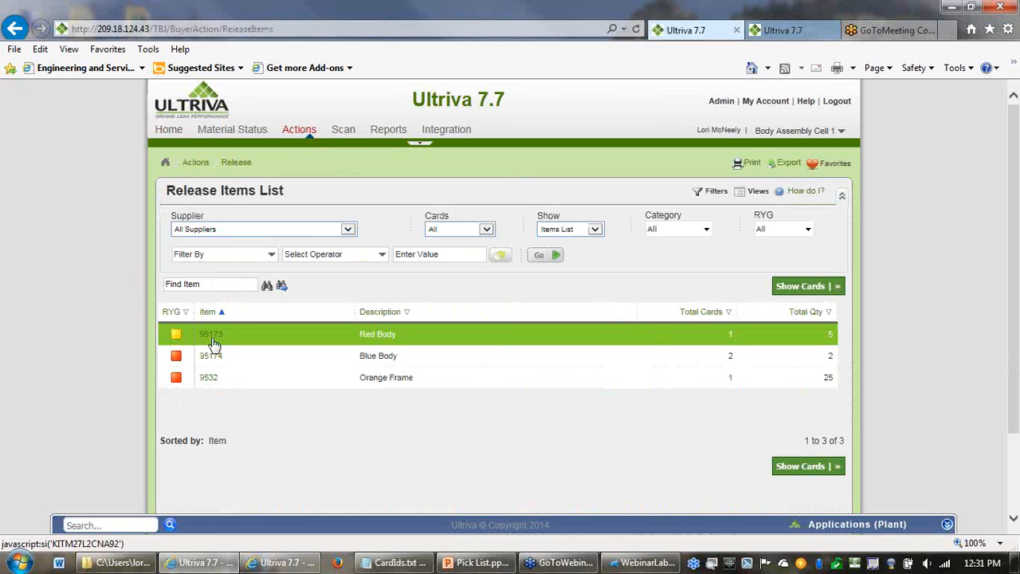
{"action": "left_click", "coordinate": [212, 336]}
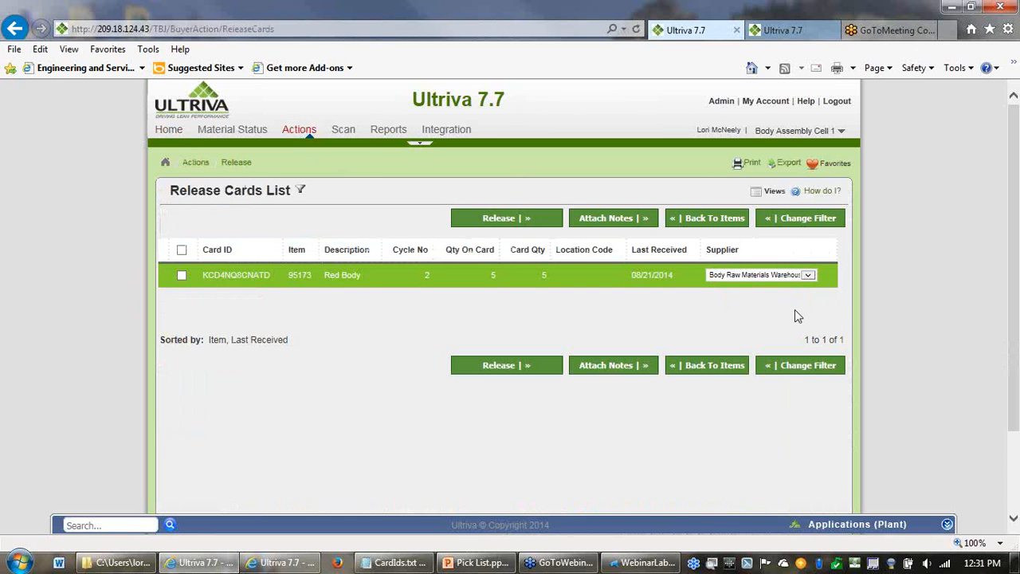
{"action": "left_click", "coordinate": [182, 250]}
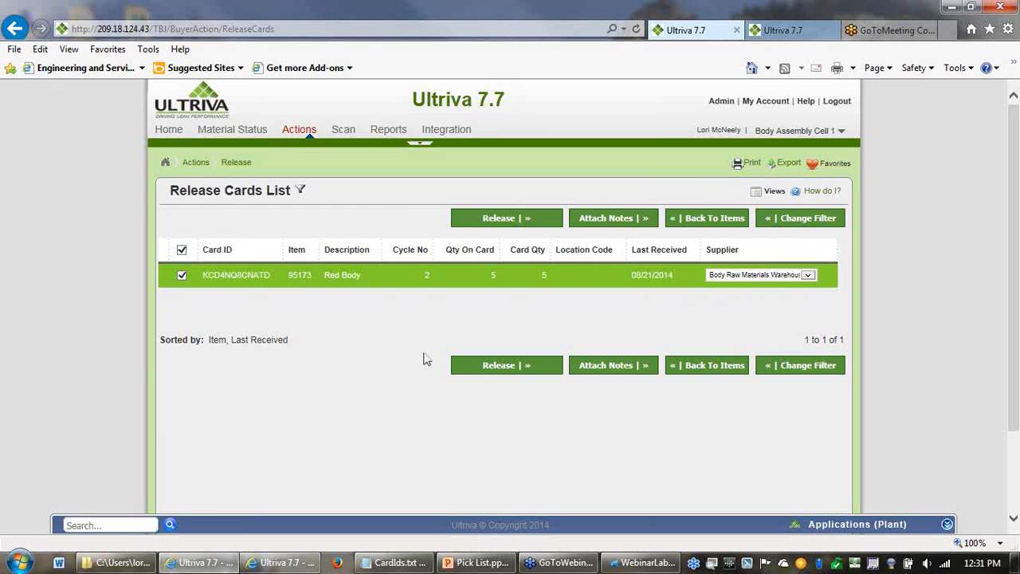
{"action": "left_click", "coordinate": [495, 371]}
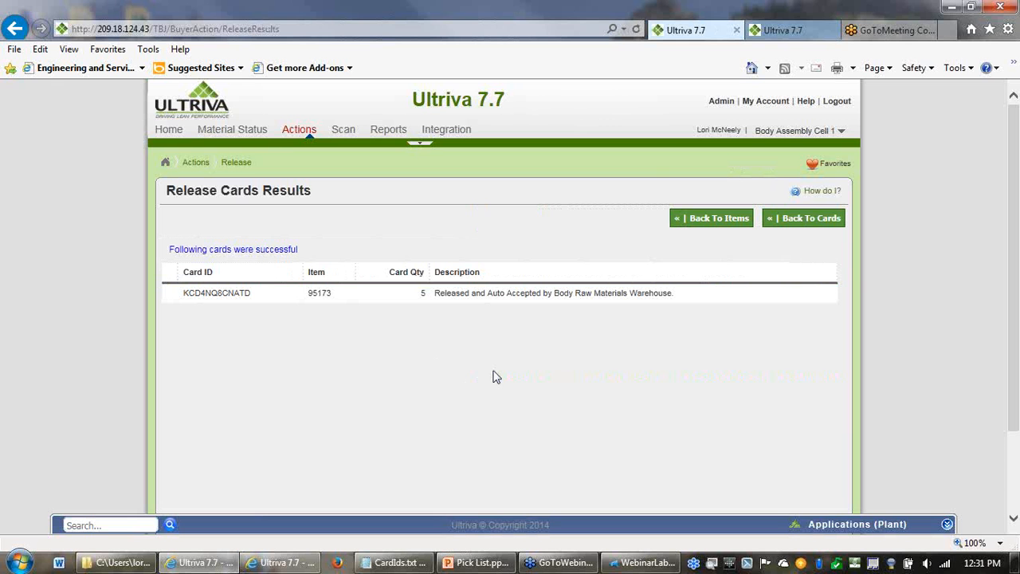
- Switch to the Body Raw Materials business unit and print card KCD4NQ8CNATD of item 95173 with the supplier Print Cards action
{"action": "left_click", "coordinate": [843, 137]}
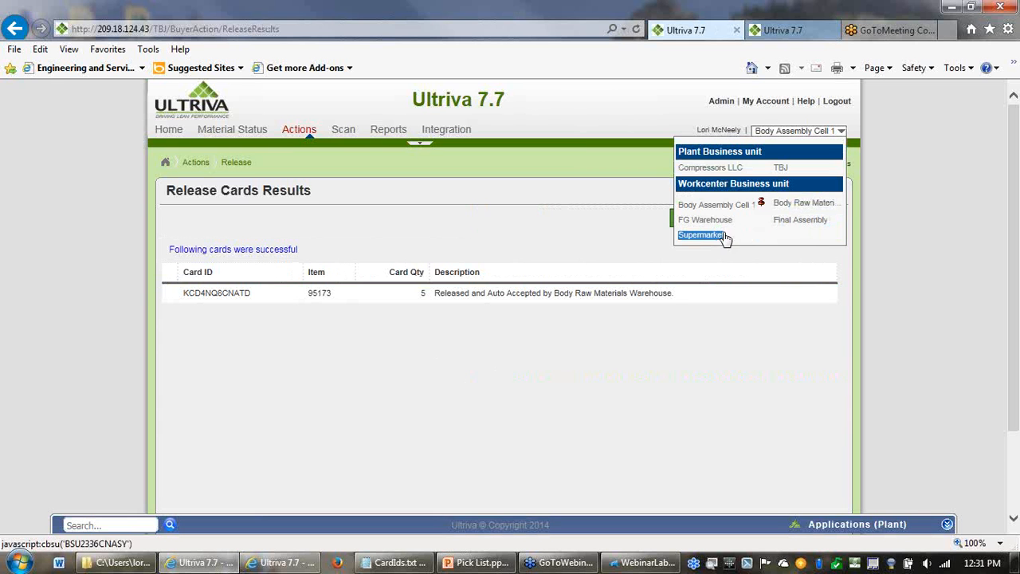
{"action": "left_click", "coordinate": [803, 204]}
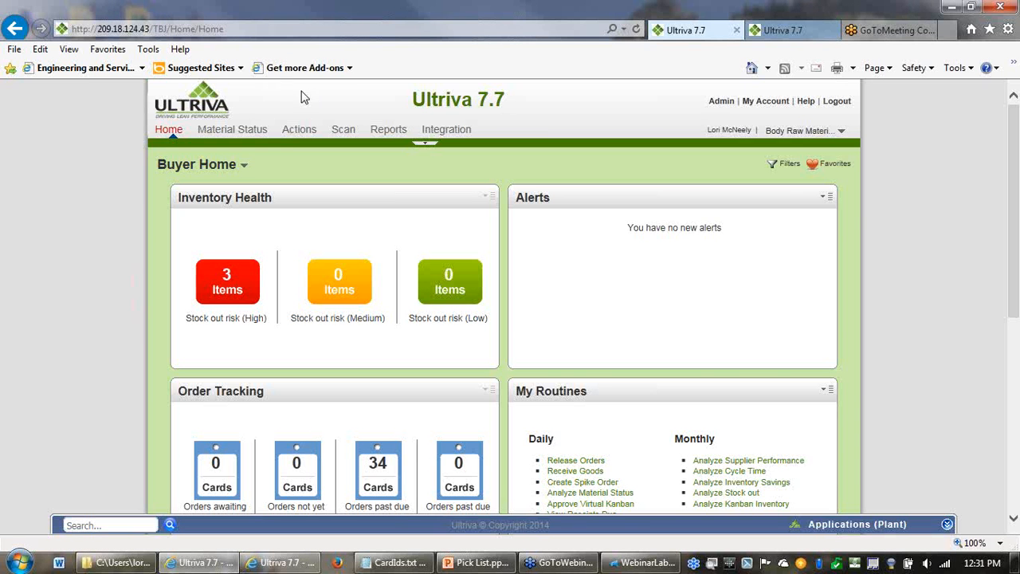
{"action": "left_click", "coordinate": [295, 132]}
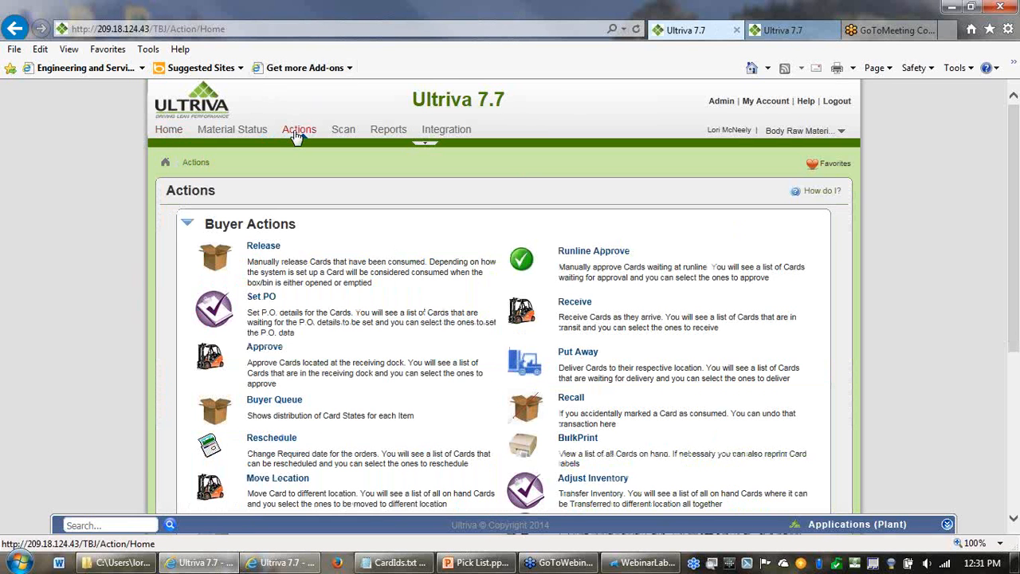
{"action": "left_click", "coordinate": [189, 227]}
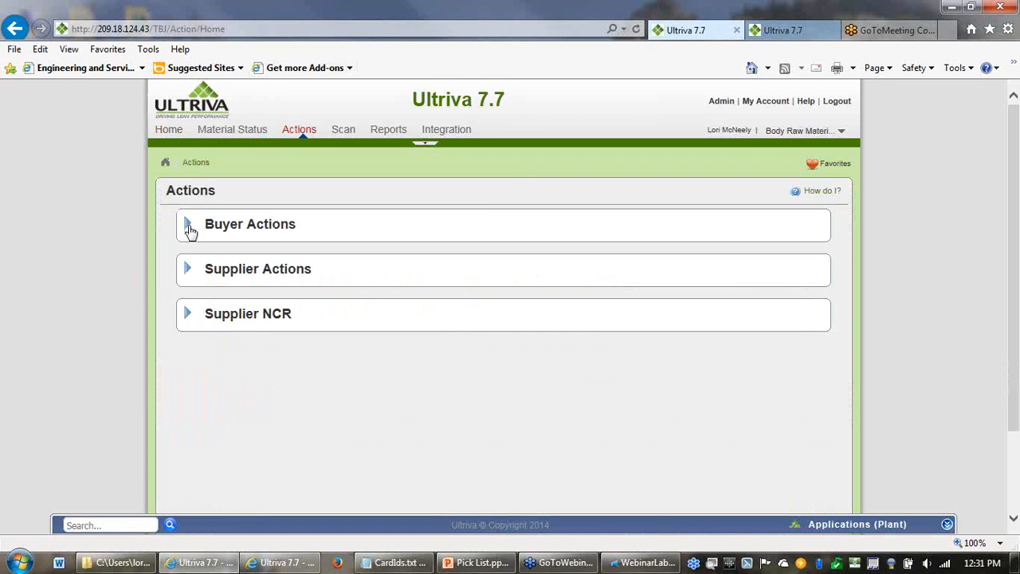
{"action": "left_click", "coordinate": [188, 271]}
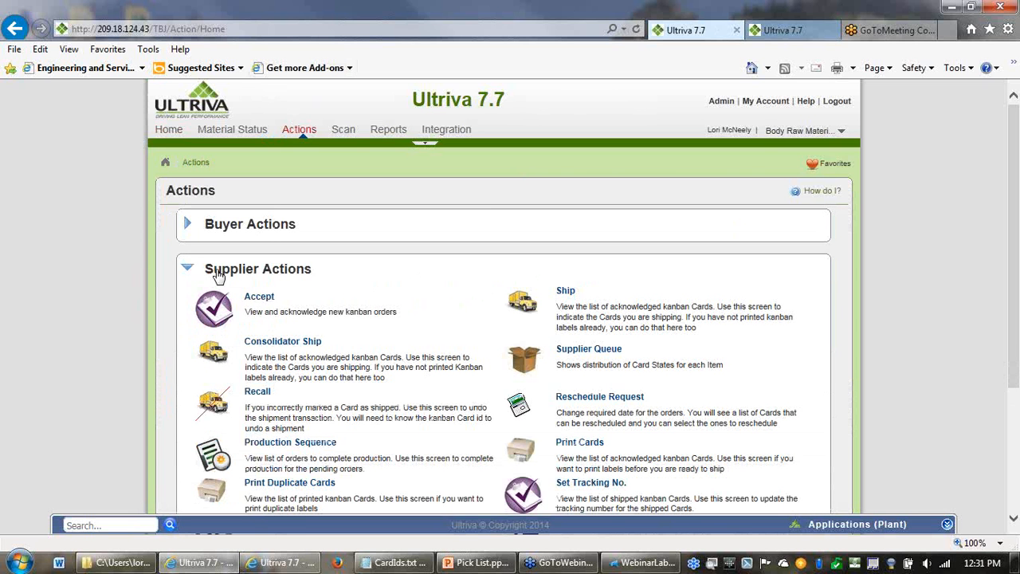
{"action": "left_click", "coordinate": [592, 449]}
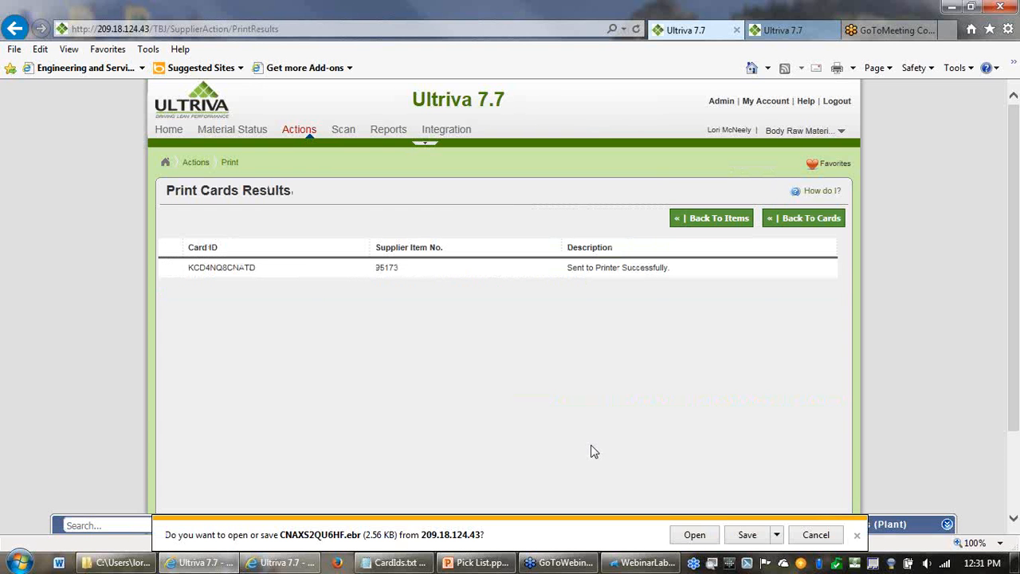
- Open the generated print file and save the card label as Webinar3 in XPS format in the Labels to Delete folder
{"action": "left_click", "coordinate": [692, 535]}
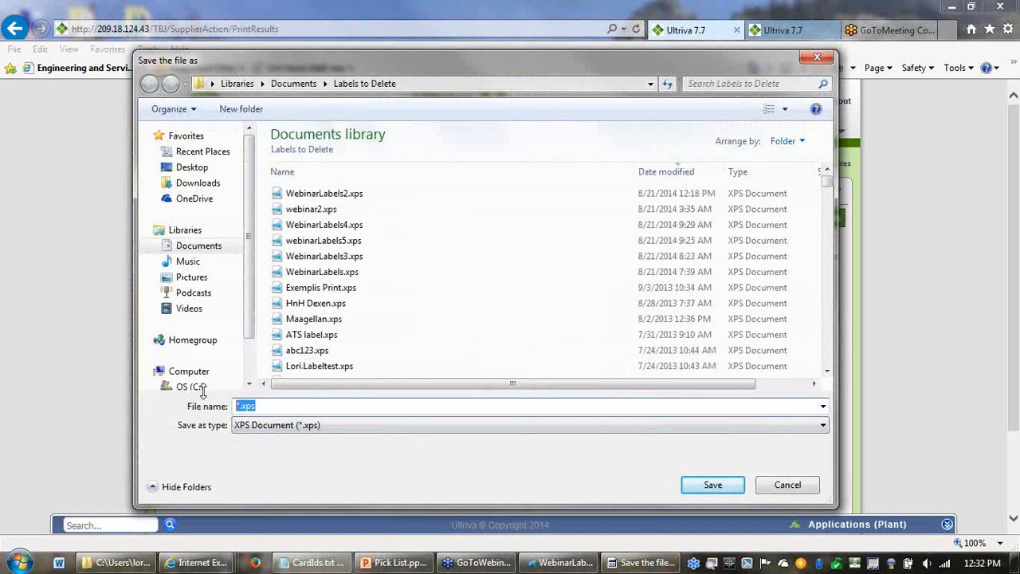
{"action": "type", "text": "Wb"}
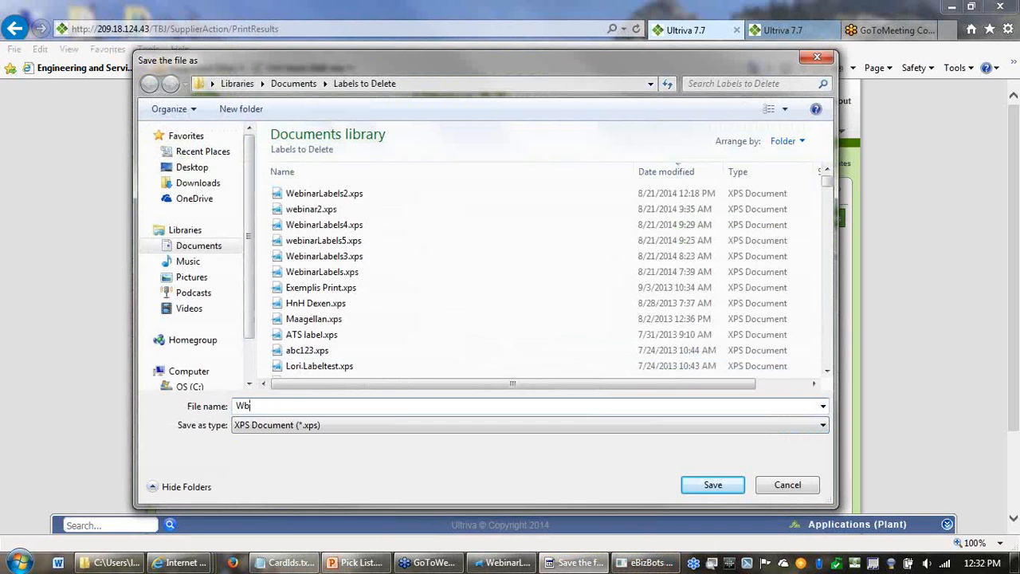
{"action": "key", "text": "BackSpace"}
{"action": "type", "text": "ebinar"}
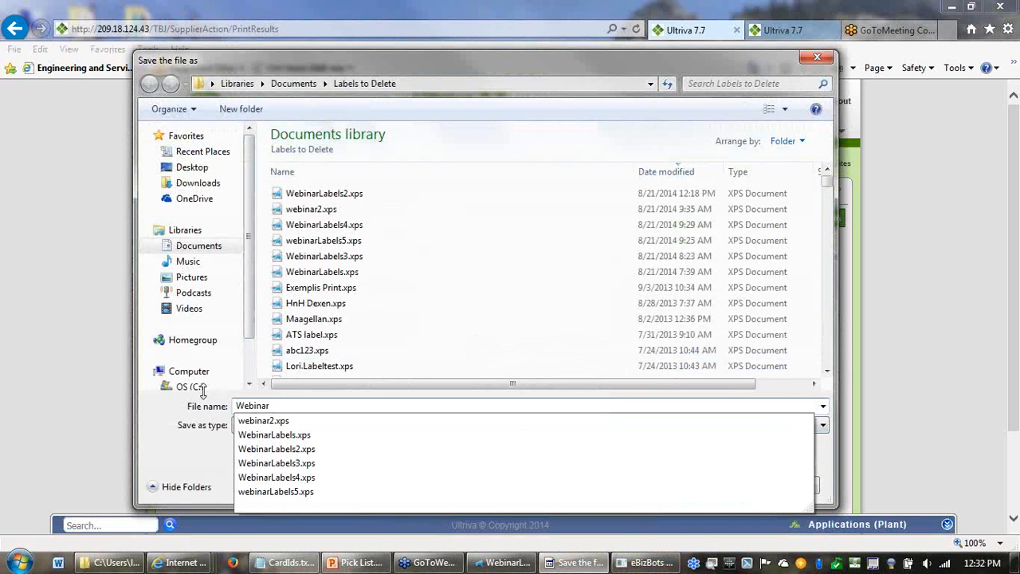
{"action": "type", "text": "3"}
{"action": "key", "text": "Return"}
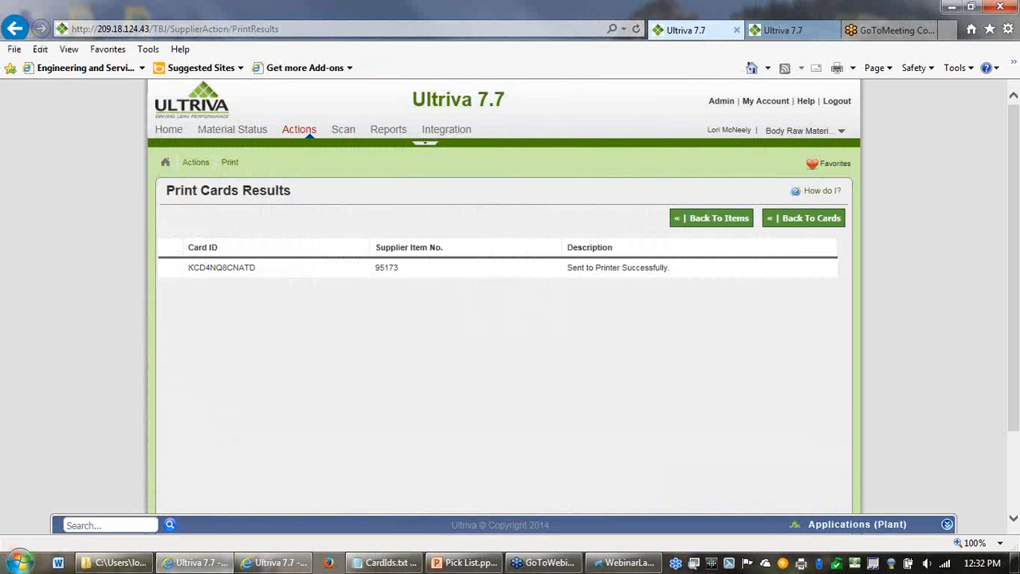
- Open the saved Webinar3 label file, move its window aside and return to Ultriva
{"action": "left_click", "coordinate": [97, 567]}
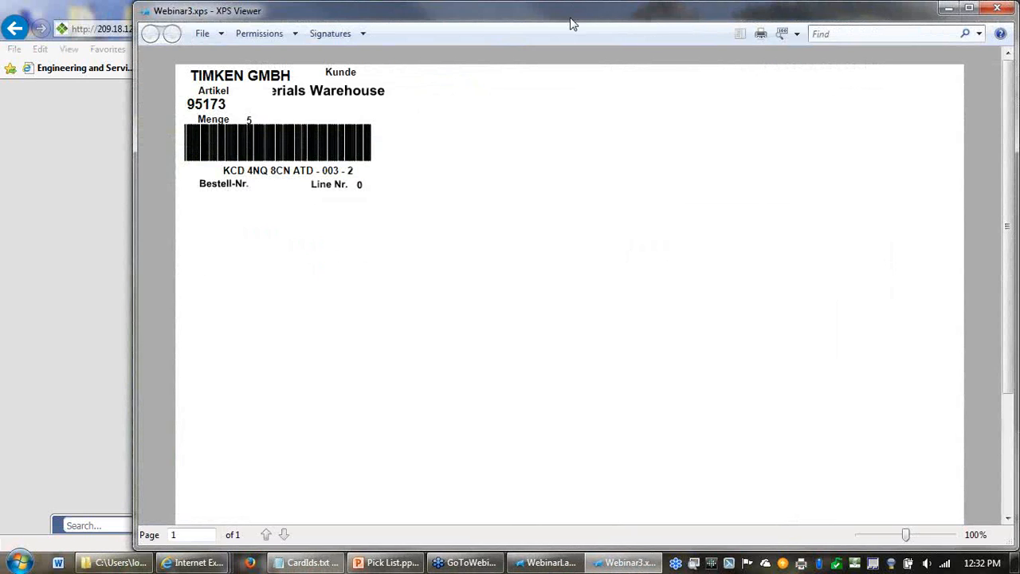
{"action": "left_click_drag", "start_coordinate": [570, 19], "coordinate": [1019, 48]}
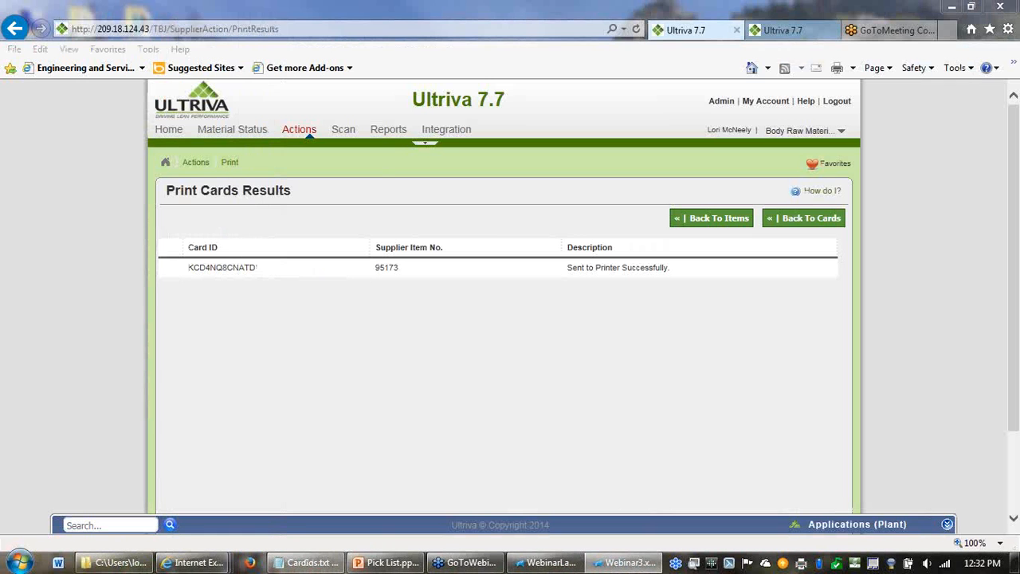
{"action": "left_click", "coordinate": [480, 329]}
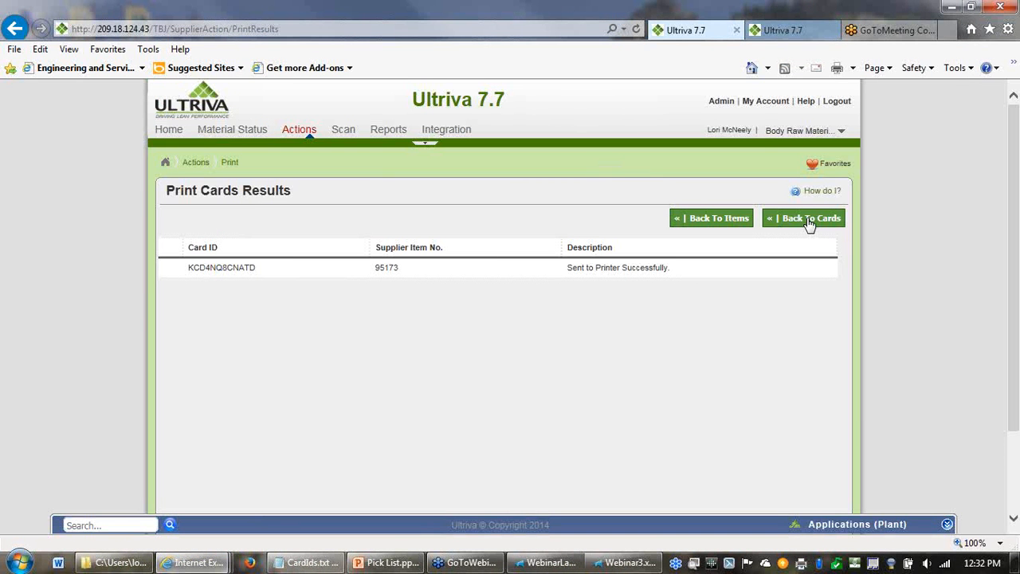
- Display the buyer material status for Body Raw Materials, and leave the earlier Pick and Ship scan in the other Ultriva session
{"action": "left_click", "coordinate": [247, 130]}
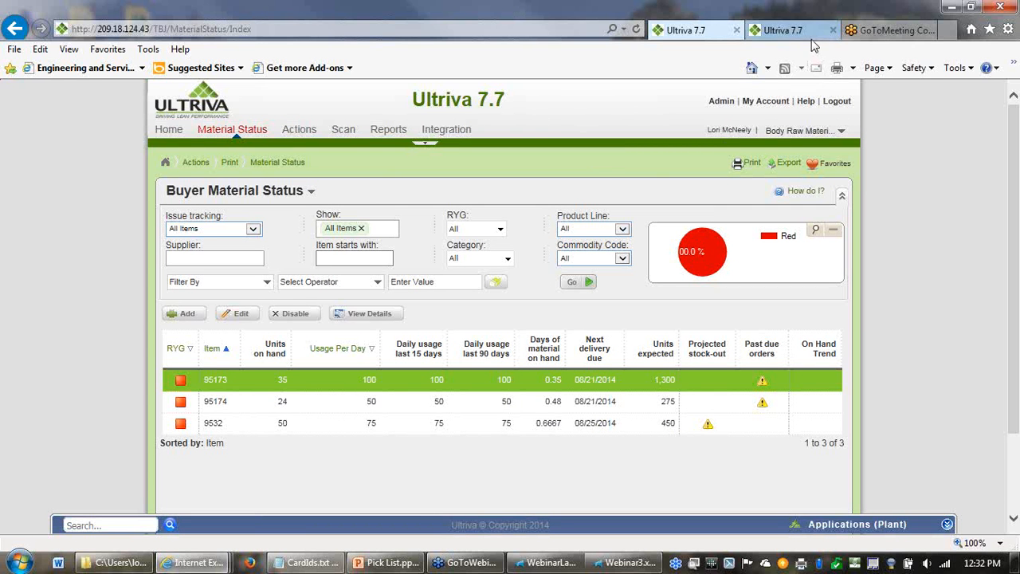
{"action": "left_click", "coordinate": [781, 34]}
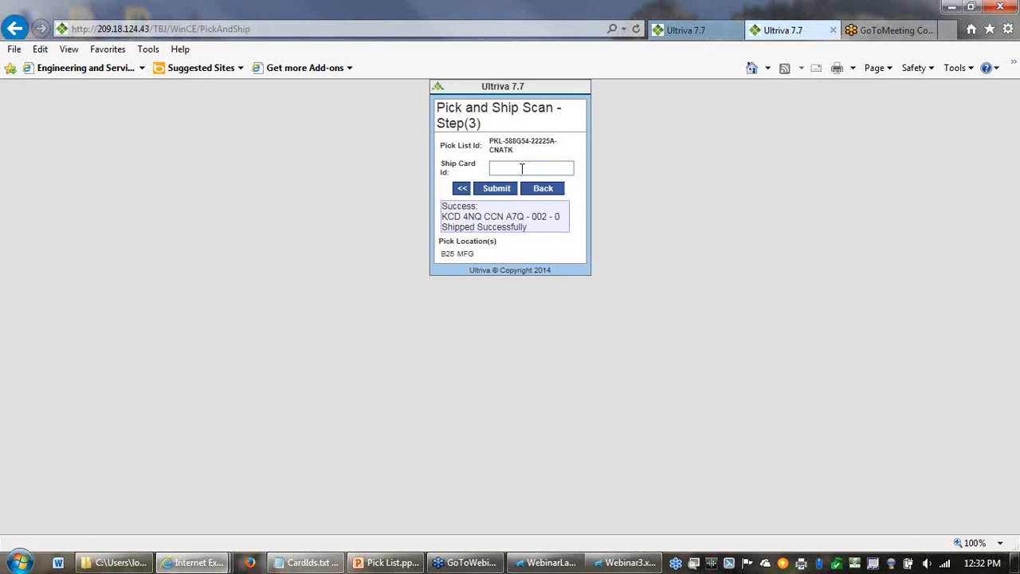
{"action": "left_click", "coordinate": [542, 190]}
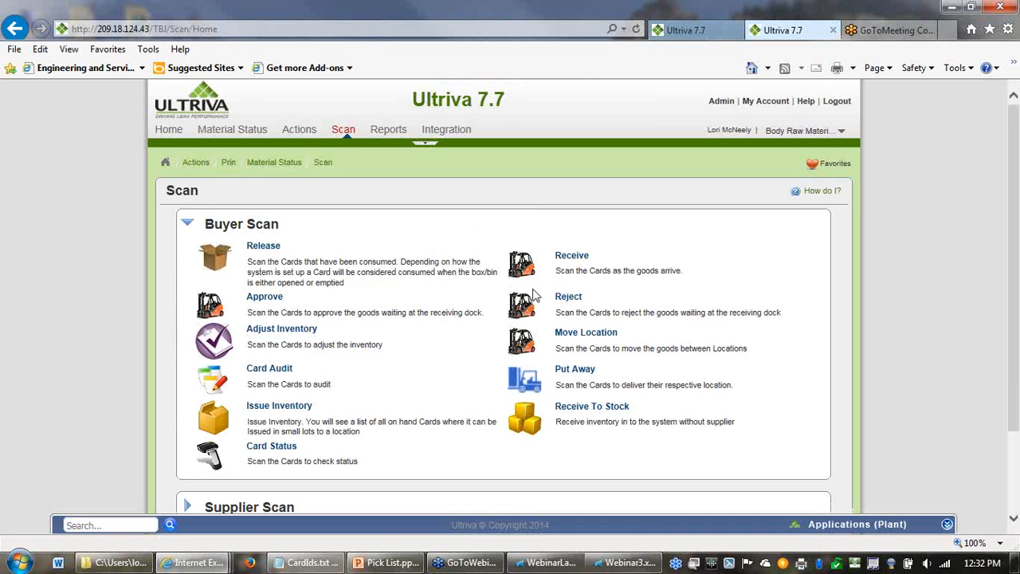
{"action": "scroll", "coordinate": [473, 387], "scroll_direction": "down", "scroll_amount": 3}
{"action": "left_click", "coordinate": [243, 403]}
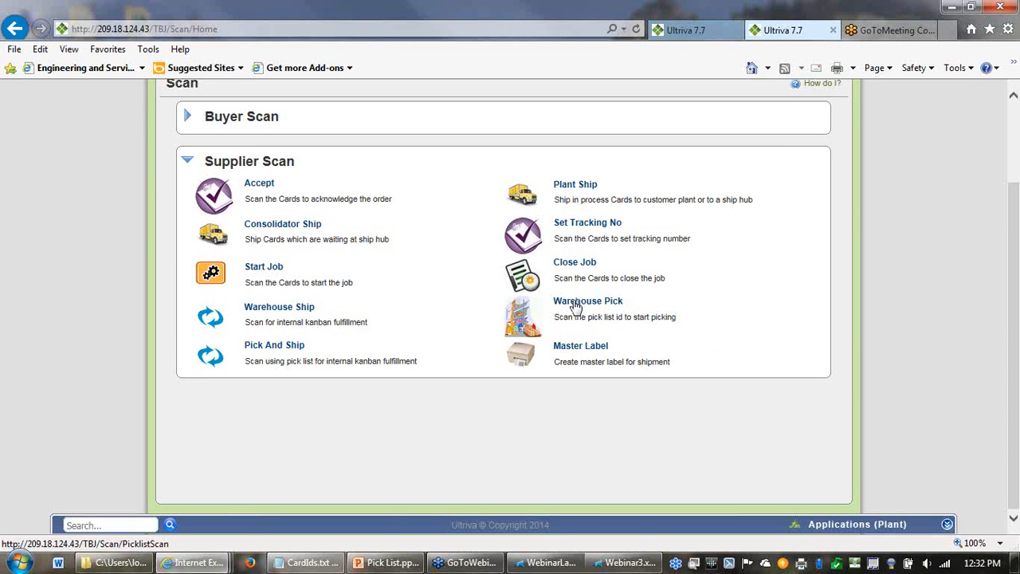
{"action": "left_click", "coordinate": [575, 307]}
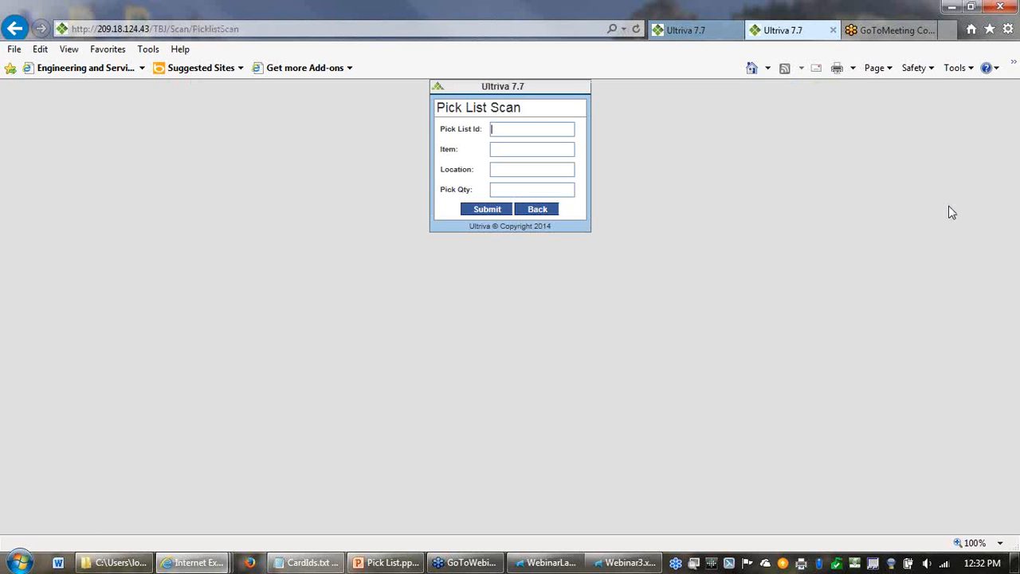
{"action": "left_click", "coordinate": [535, 210]}
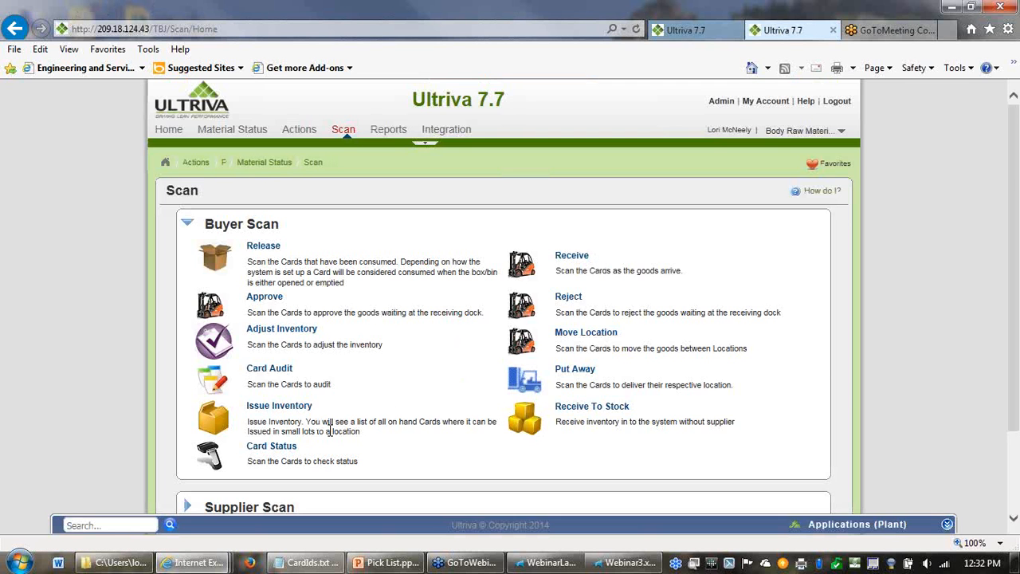
- Start a supplier Warehouse Ship scan and submit the ship card ID KCD4NQ8CNATD from the printed label
{"action": "scroll", "coordinate": [287, 443], "scroll_direction": "down", "scroll_amount": 3}
{"action": "left_click", "coordinate": [266, 400]}
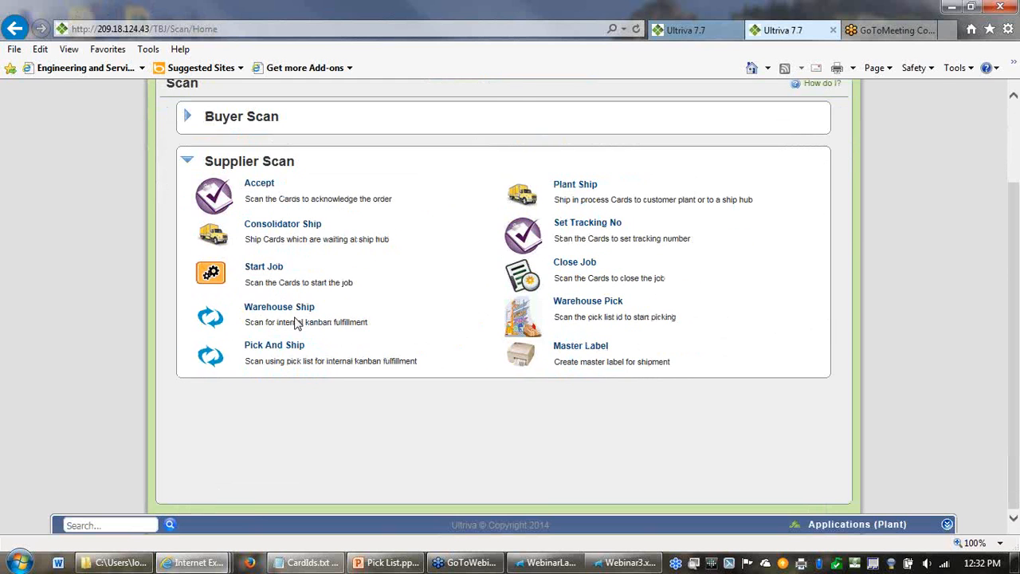
{"action": "left_click", "coordinate": [290, 312]}
{"action": "key", "text": "alt+Tab"}
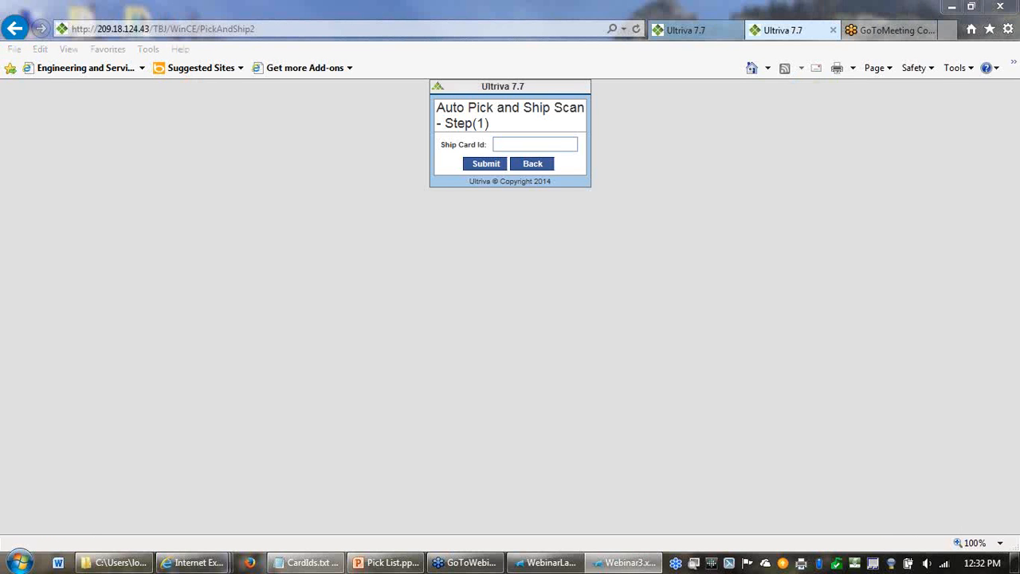
{"action": "left_click", "coordinate": [498, 144]}
{"action": "left_click", "coordinate": [498, 143]}
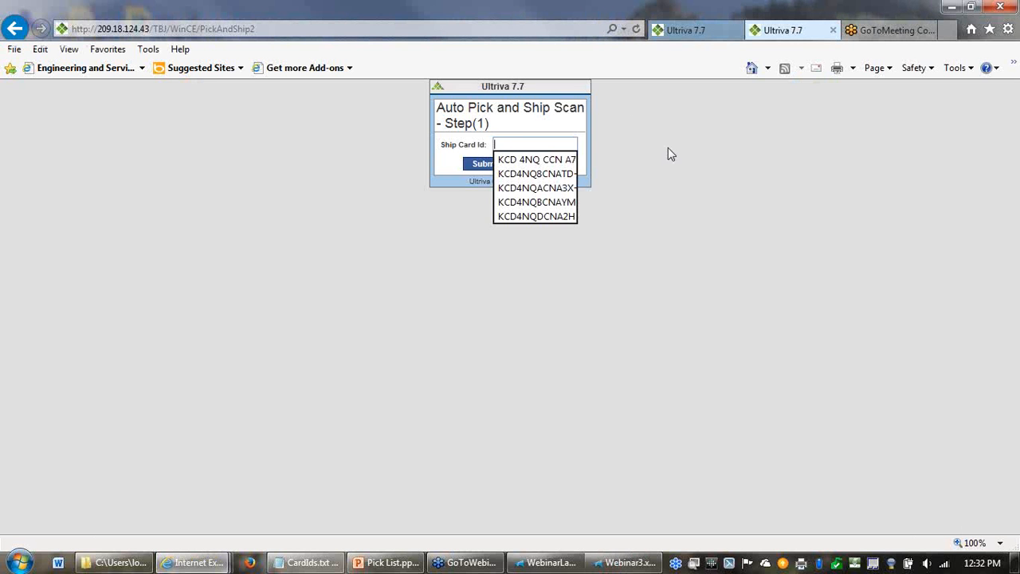
{"action": "type", "text": "KCD 4NQ 8CN ATD - 003 - 2"}
{"action": "left_click", "coordinate": [495, 164]}
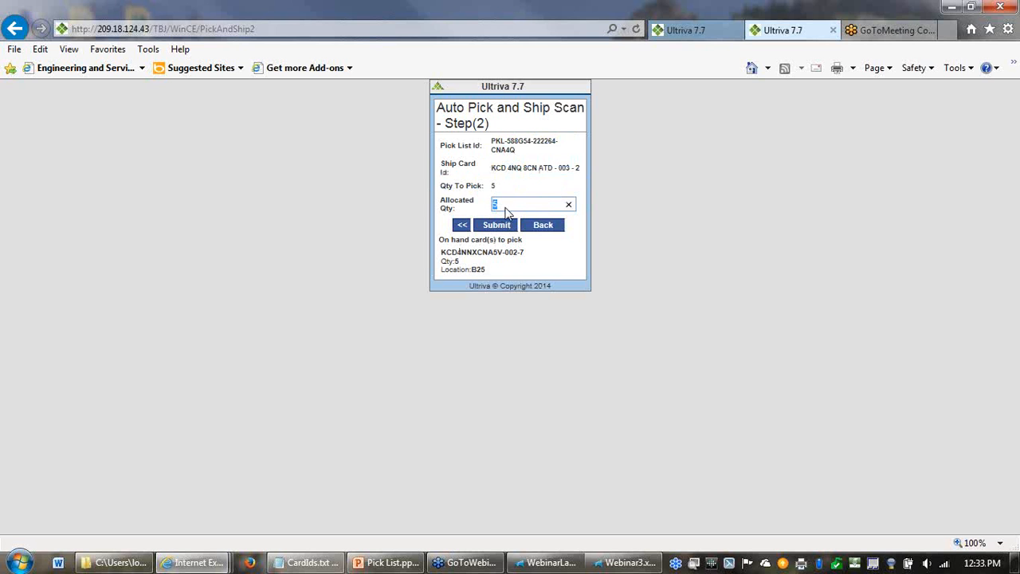
- Review the ship card and the on-hand card to pick, and submit the allocated quantity of 5 to ship the card
{"action": "left_click_drag", "start_coordinate": [466, 107], "coordinate": [553, 109]}
{"action": "left_click_drag", "start_coordinate": [489, 169], "coordinate": [576, 167]}
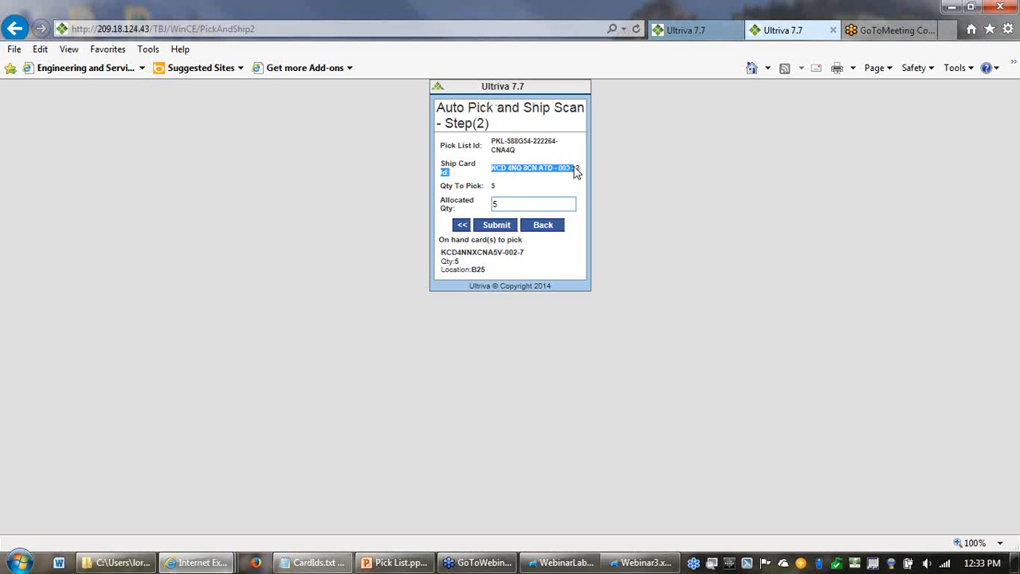
{"action": "left_click_drag", "start_coordinate": [526, 254], "coordinate": [439, 253]}
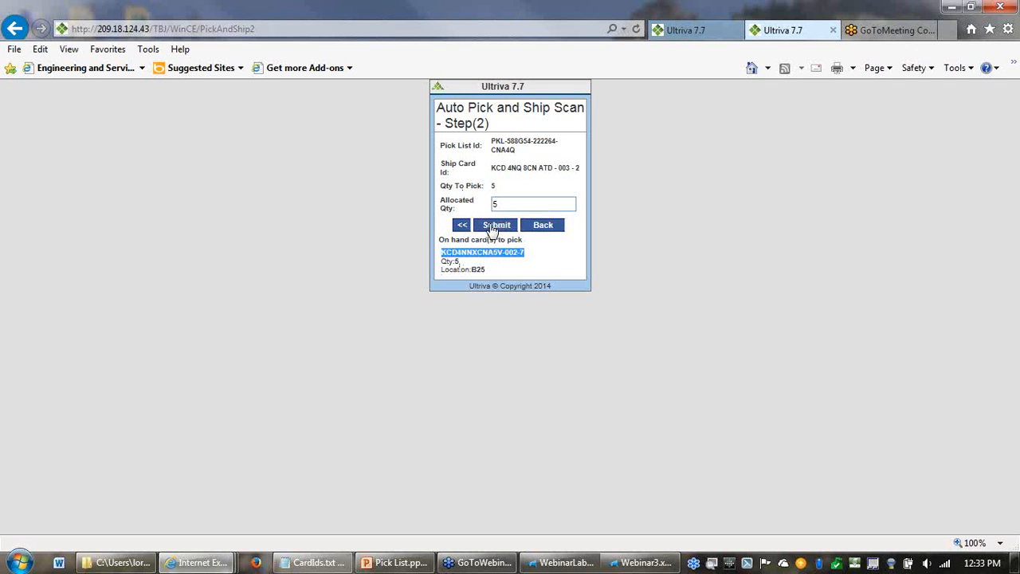
{"action": "left_click", "coordinate": [494, 227]}
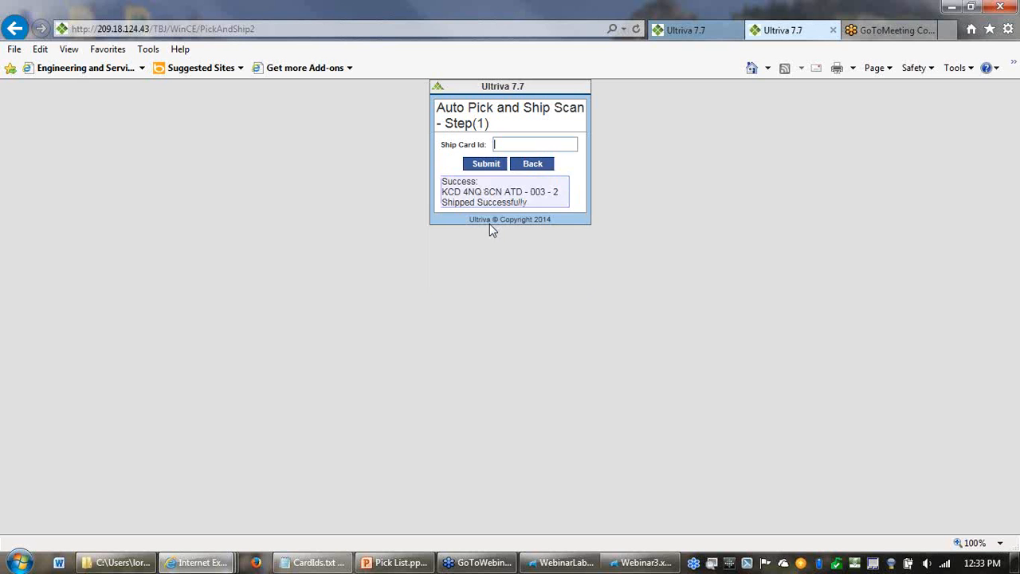
- Refresh the buyer material status and check the units on hand of item 95173
{"action": "left_click", "coordinate": [690, 30]}
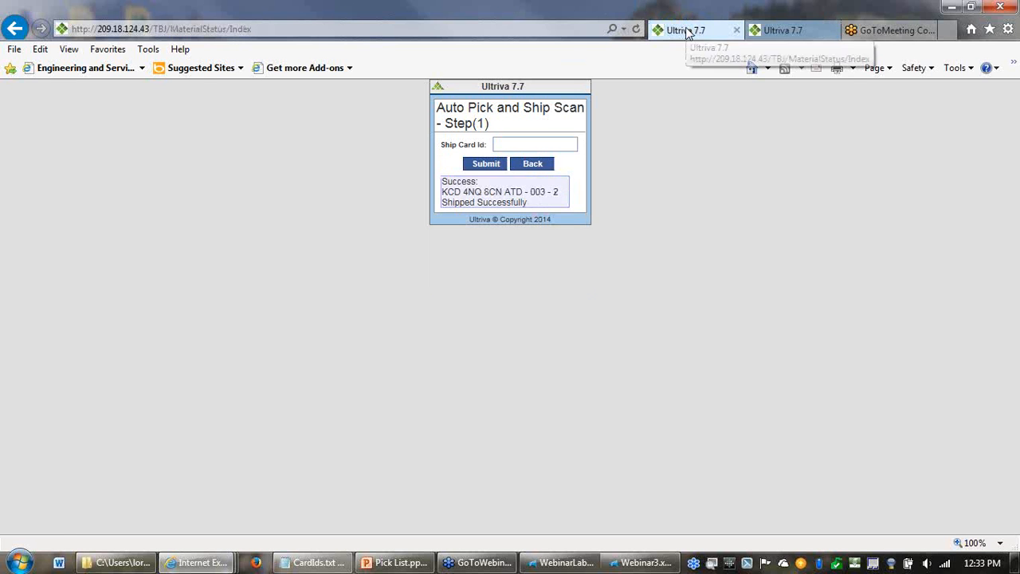
{"action": "left_click", "coordinate": [636, 31]}
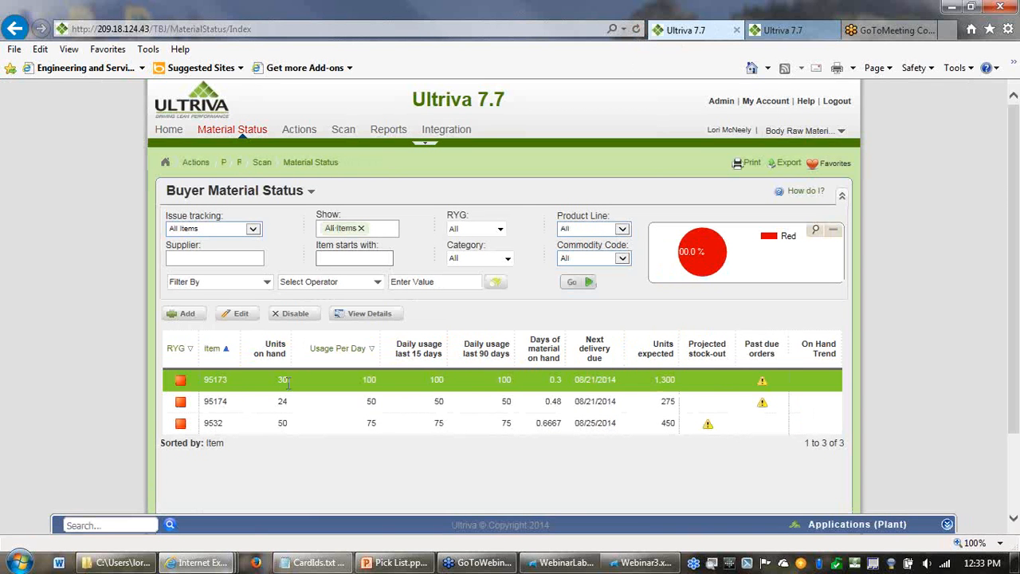
{"action": "left_click_drag", "start_coordinate": [288, 383], "coordinate": [261, 382]}
- Open the favorite Pick List page and filter the Body Assembly Cell 1 pick lists by Close status
{"action": "left_click", "coordinate": [812, 167]}
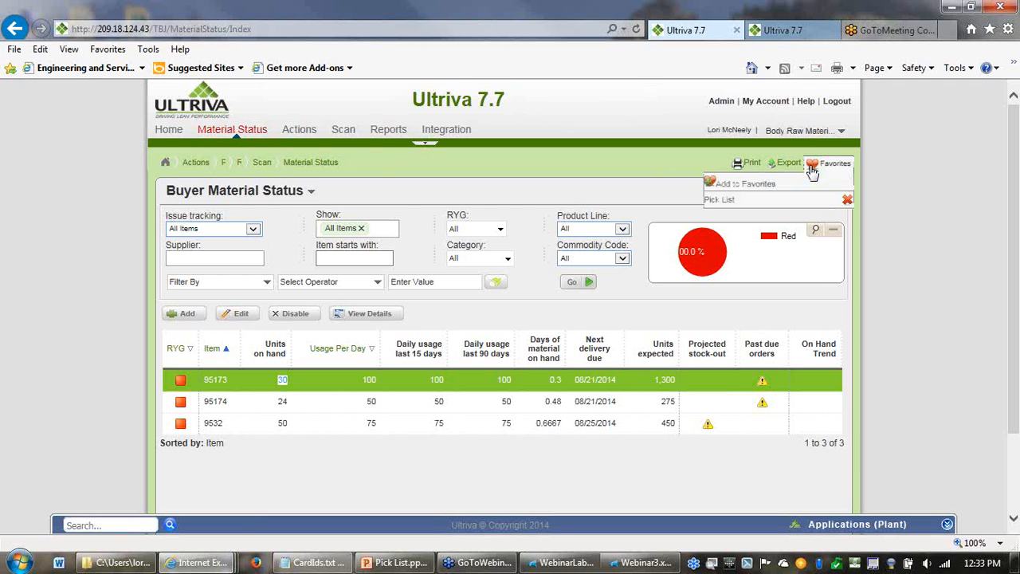
{"action": "left_click", "coordinate": [728, 202]}
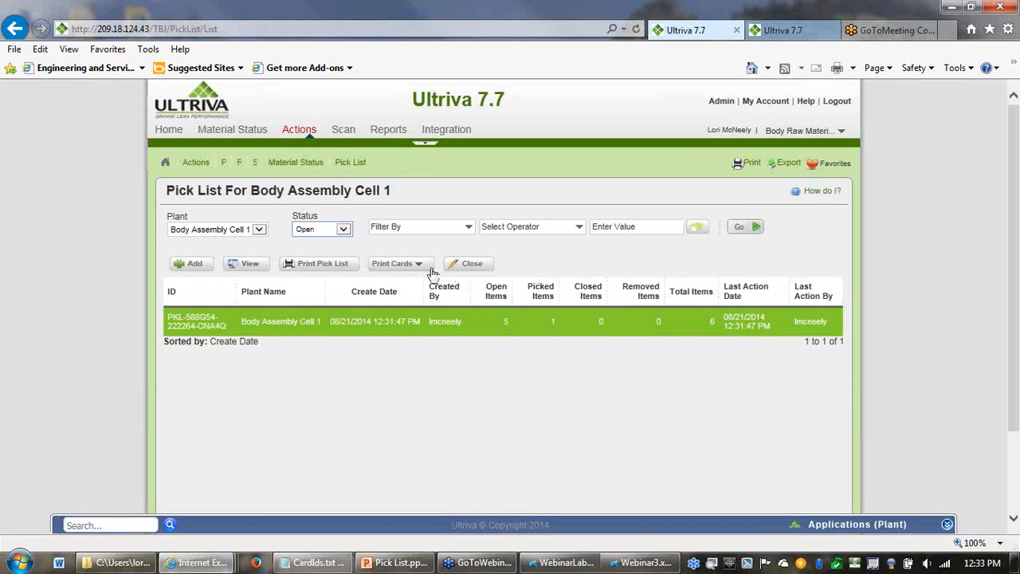
{"action": "left_click", "coordinate": [343, 231]}
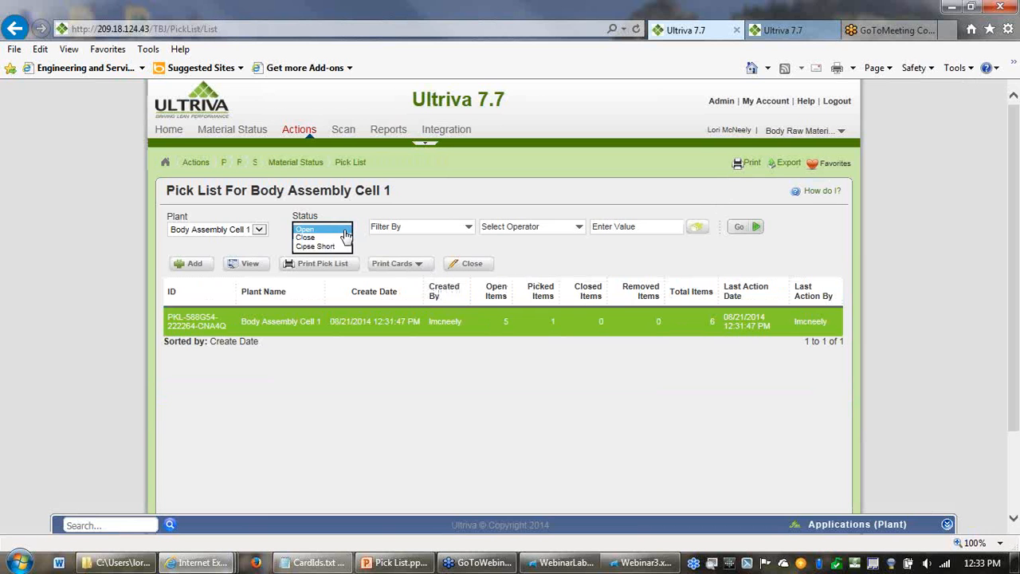
{"action": "left_click", "coordinate": [330, 244]}
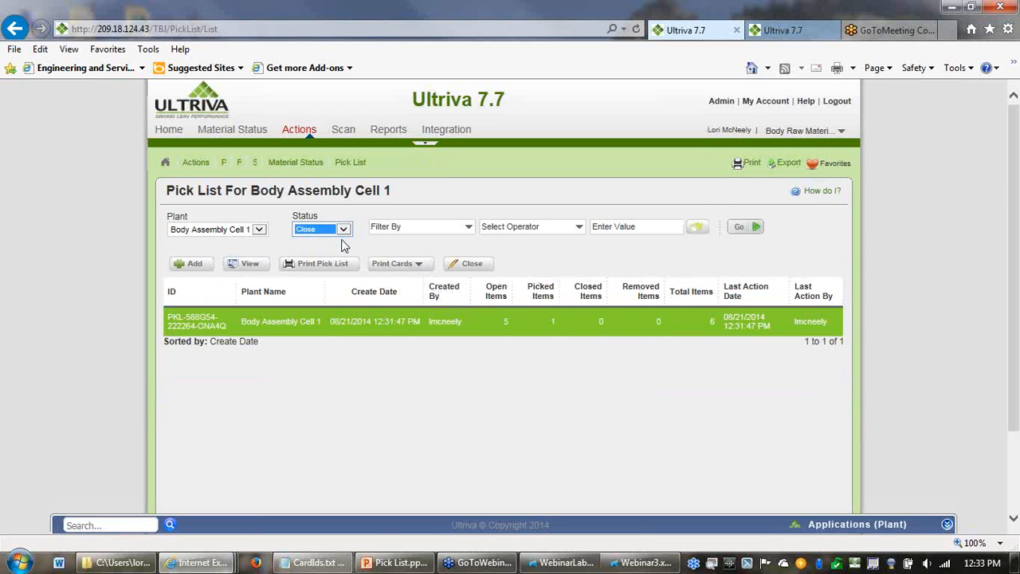
{"action": "left_click", "coordinate": [741, 229]}
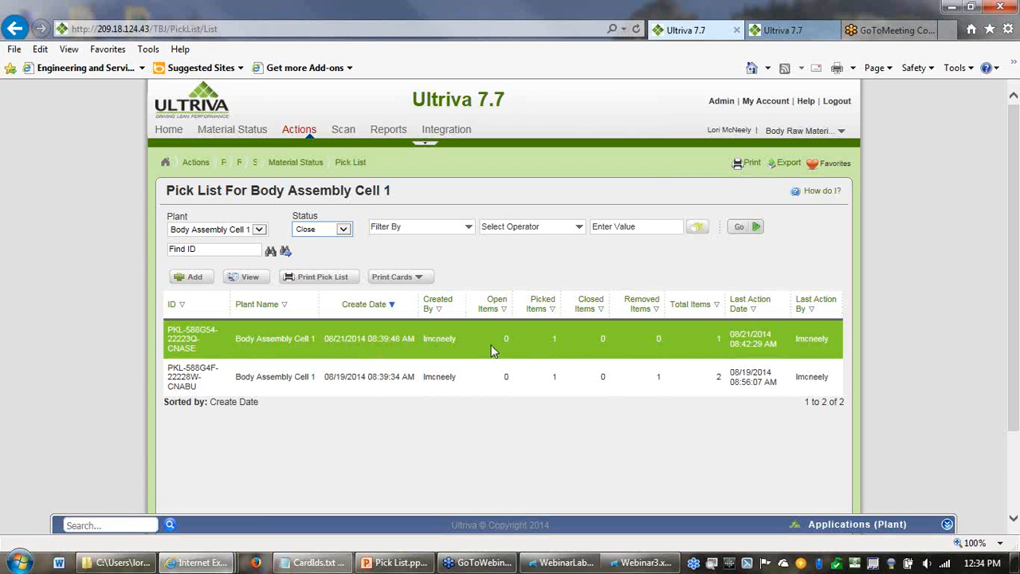
- View the details of closed pick list PKL-588G54-22223Q-CNASE, return to the list and check who last acted on it
{"action": "left_click", "coordinate": [250, 279]}
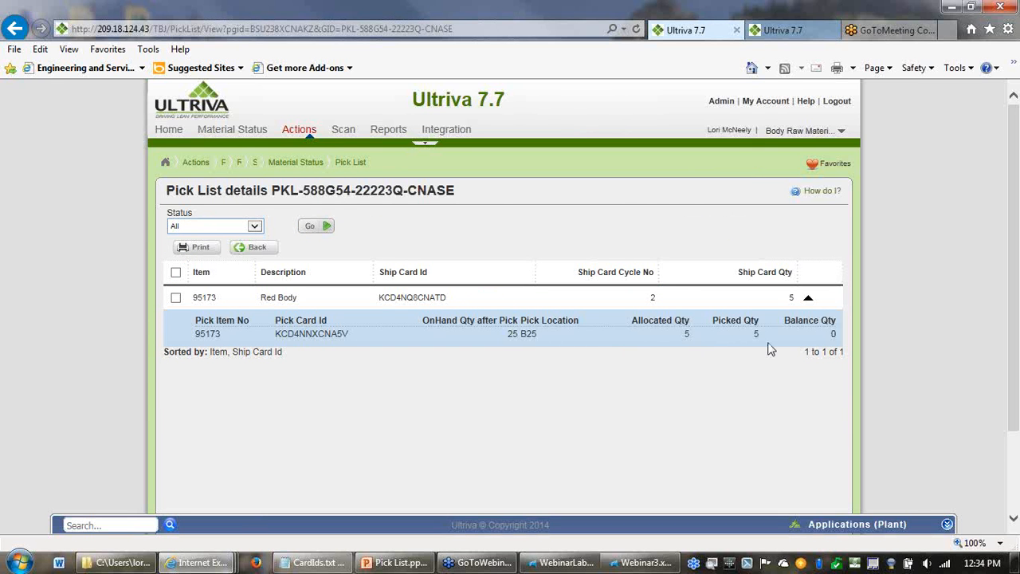
{"action": "left_click", "coordinate": [262, 252]}
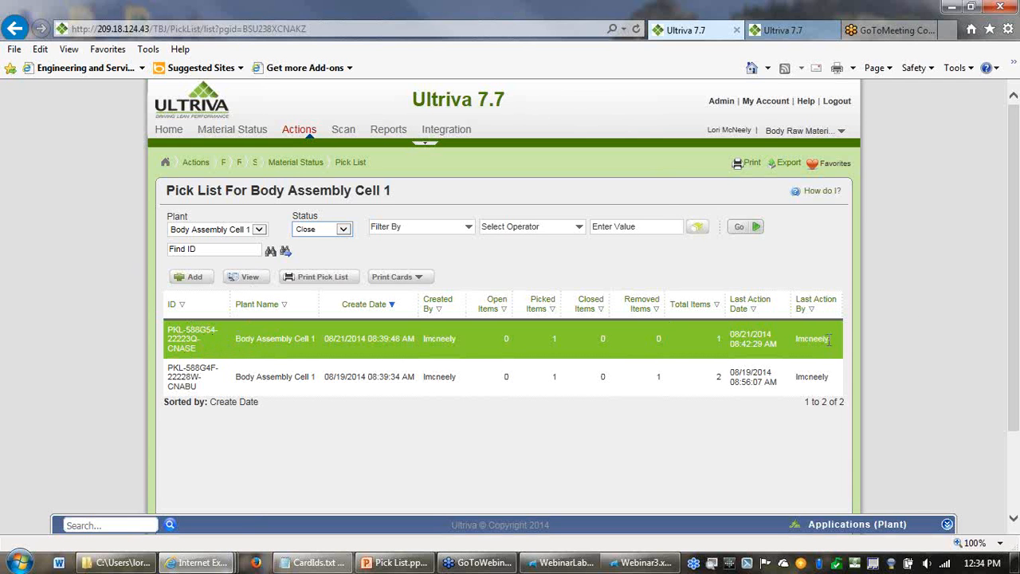
{"action": "left_click_drag", "start_coordinate": [829, 339], "coordinate": [795, 342]}
- Switch to the Pick List presentation in PowerPoint and advance to the slide about pick list flow for distribution and finished goods
{"action": "mouse_move", "coordinate": [392, 571]}
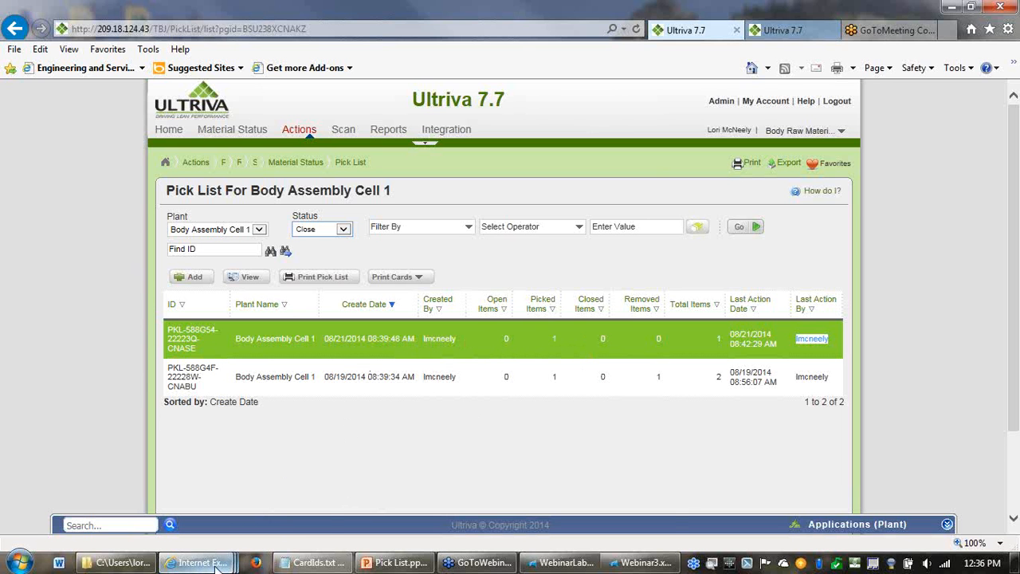
{"action": "mouse_move", "coordinate": [204, 564]}
{"action": "left_click", "coordinate": [786, 440]}
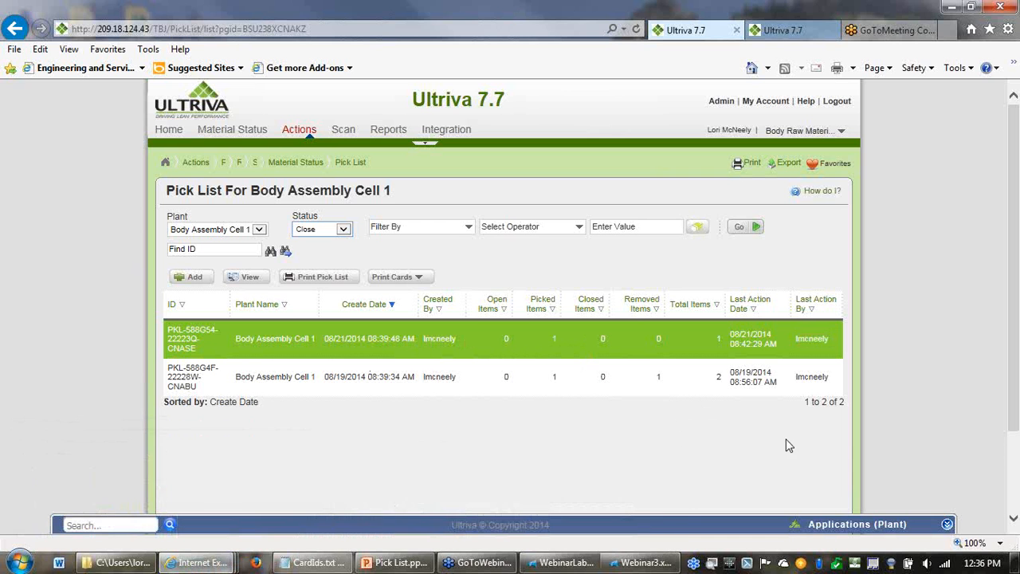
{"action": "left_click", "coordinate": [403, 563]}
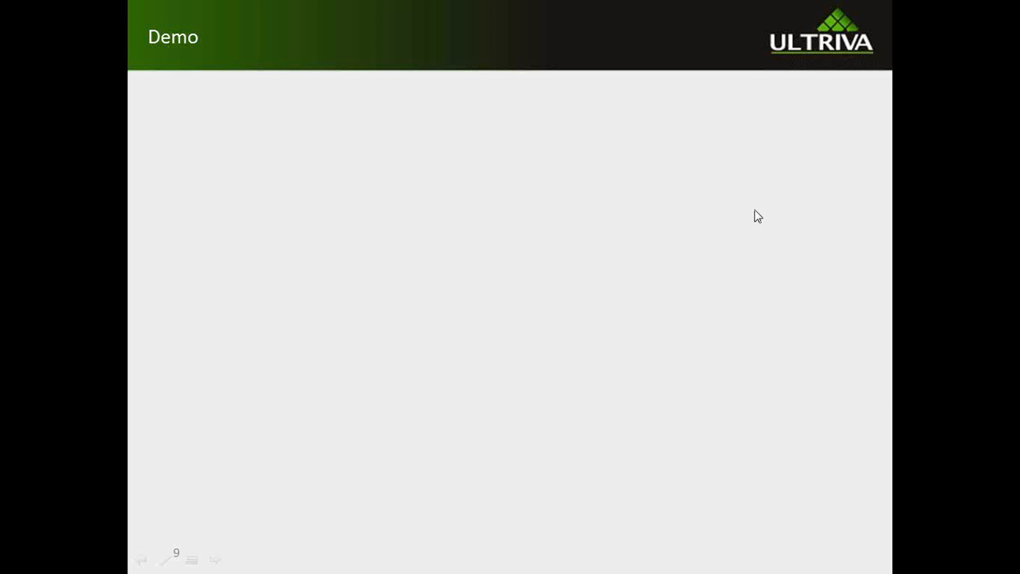
{"action": "left_click", "coordinate": [703, 210]}
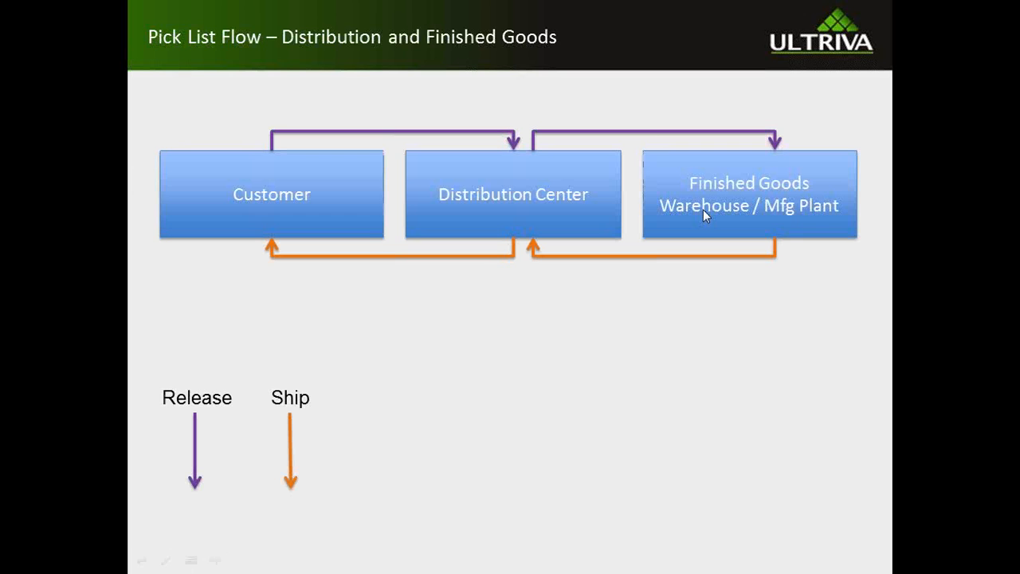